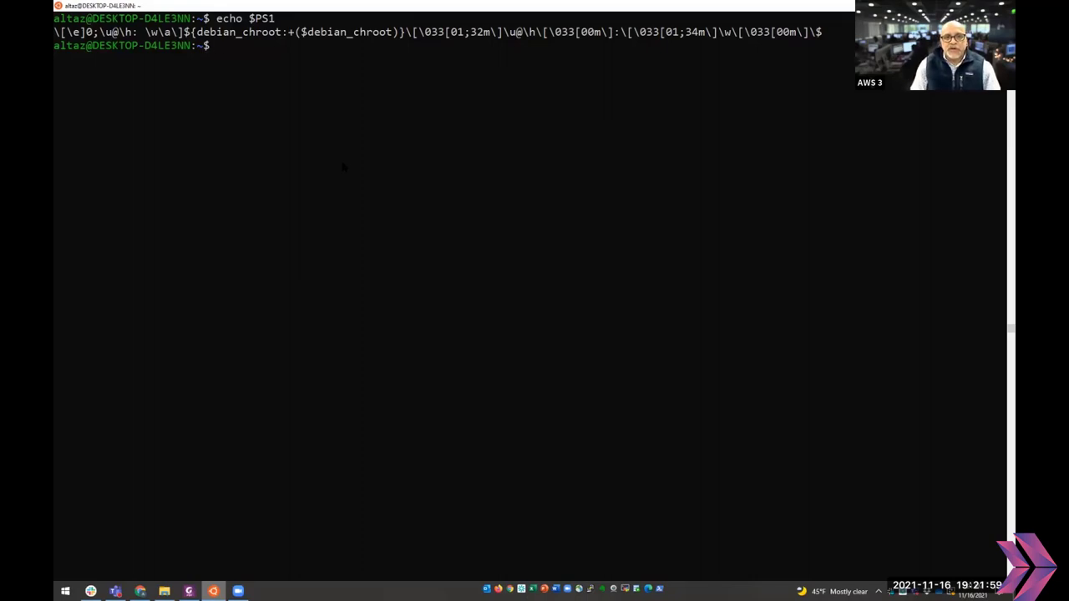
- Save the current prompt definition by assigning $PS1 to a variable named PS1_old
type("PS1")
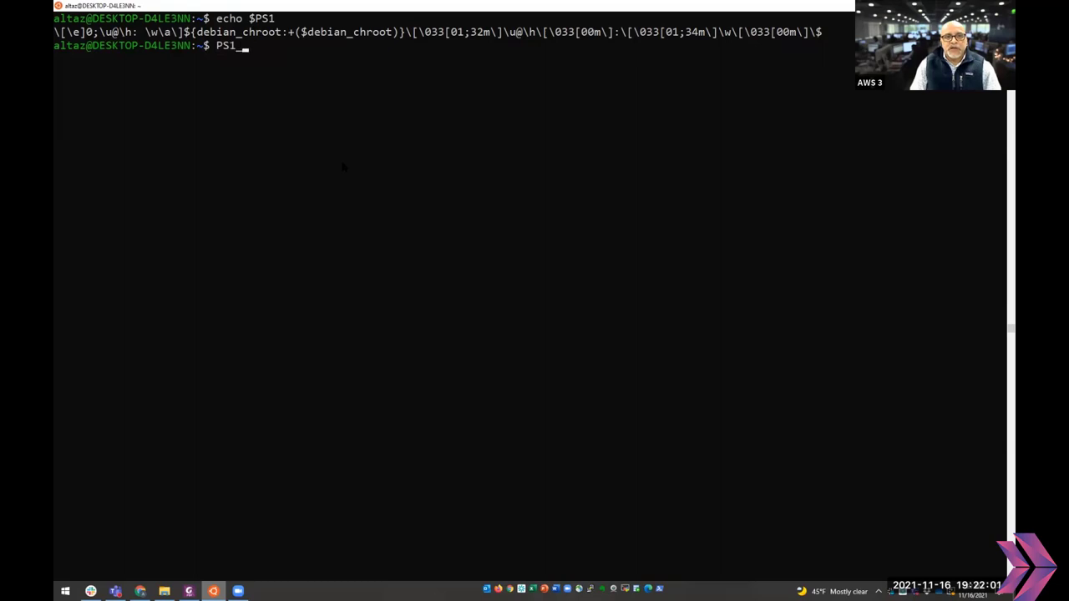
type("_old")
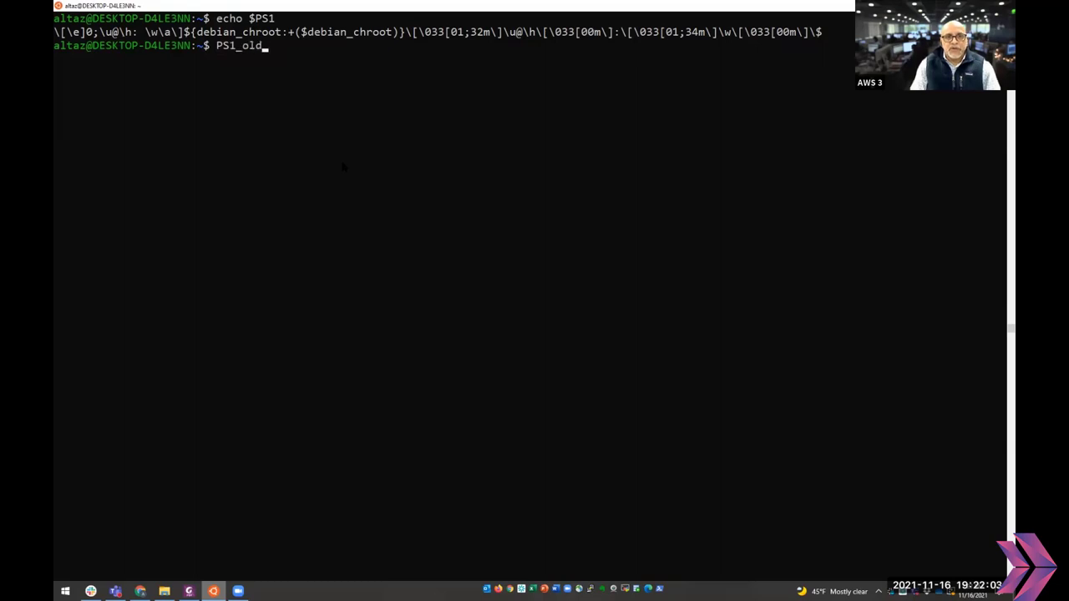
type("=$PS1")
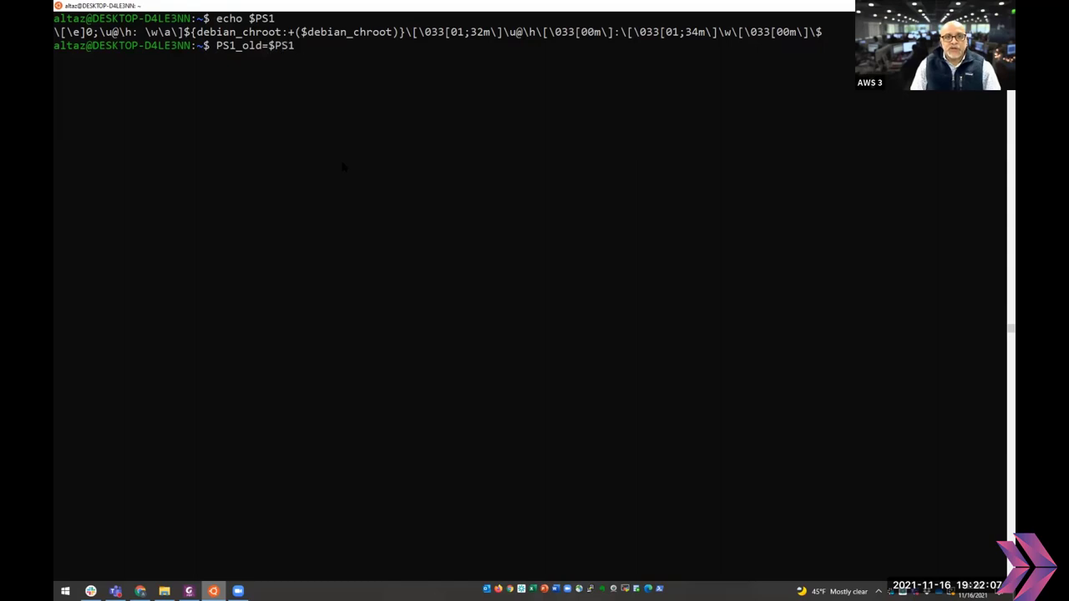
key("Return")
- Echo $PS1_old to check the saved prompt definition and clear the terminal screen
type("echo ")
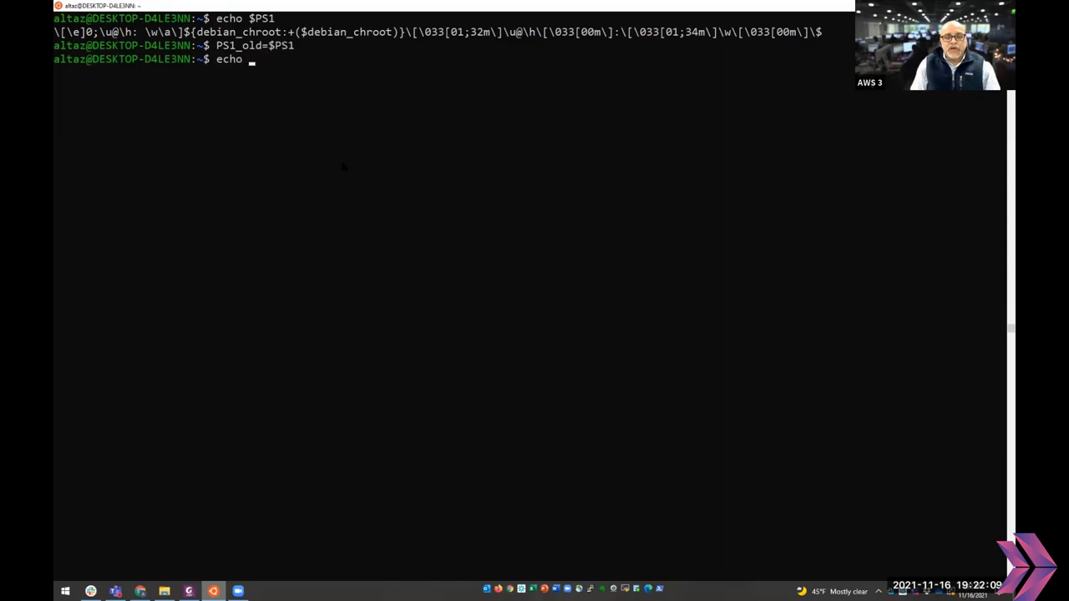
type("$PS1")
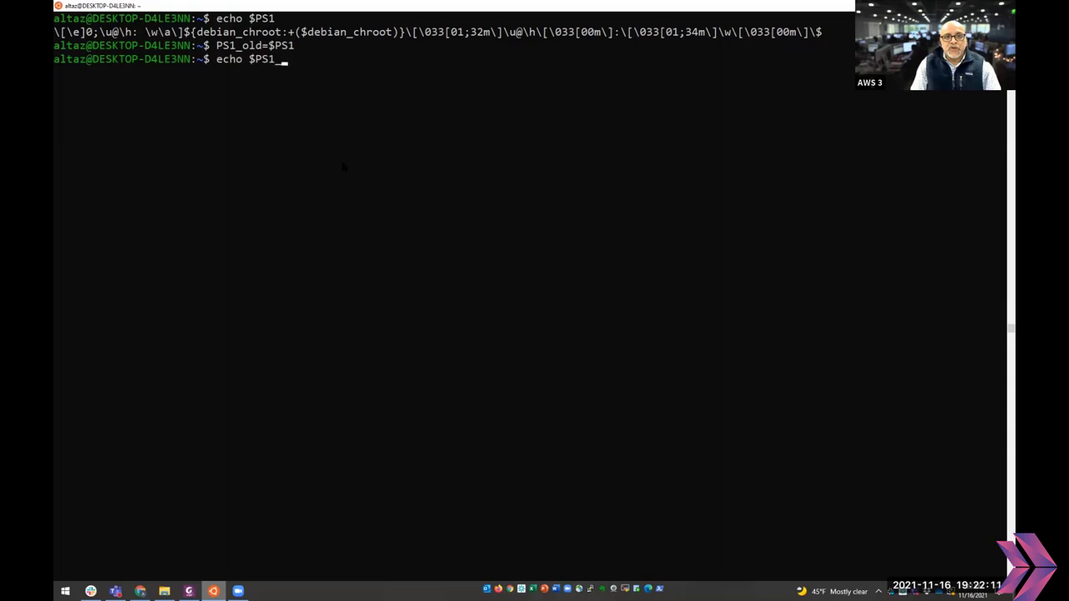
type("_old")
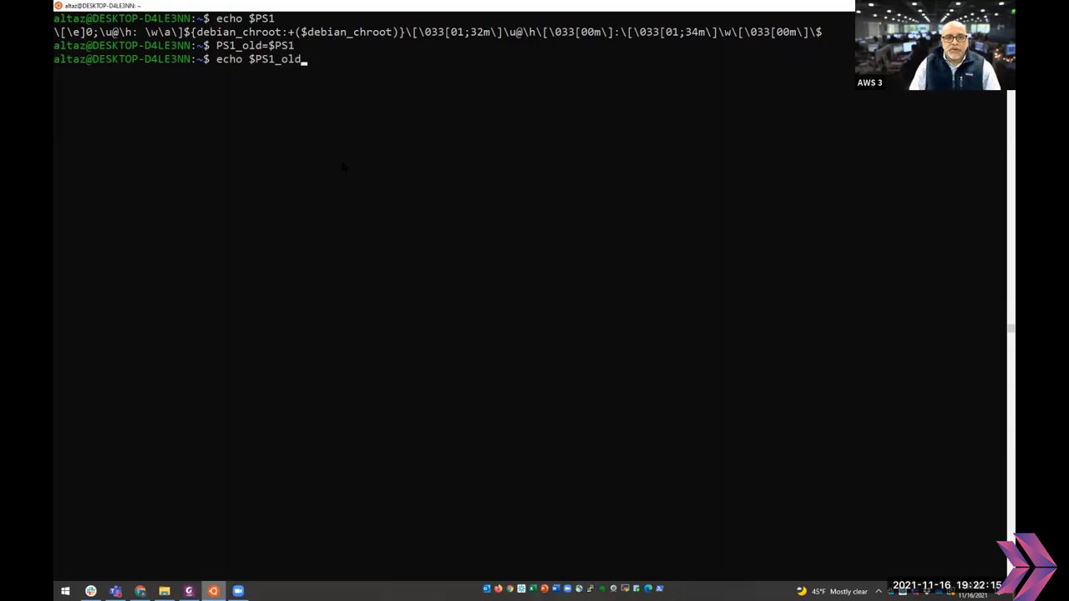
key("Return")
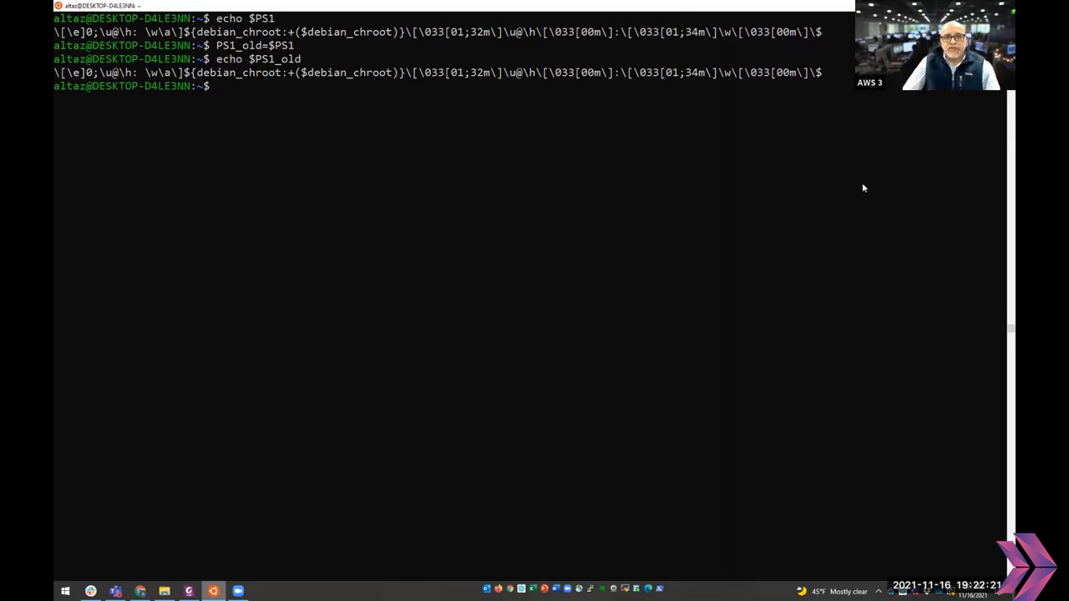
key("ctrl+l")
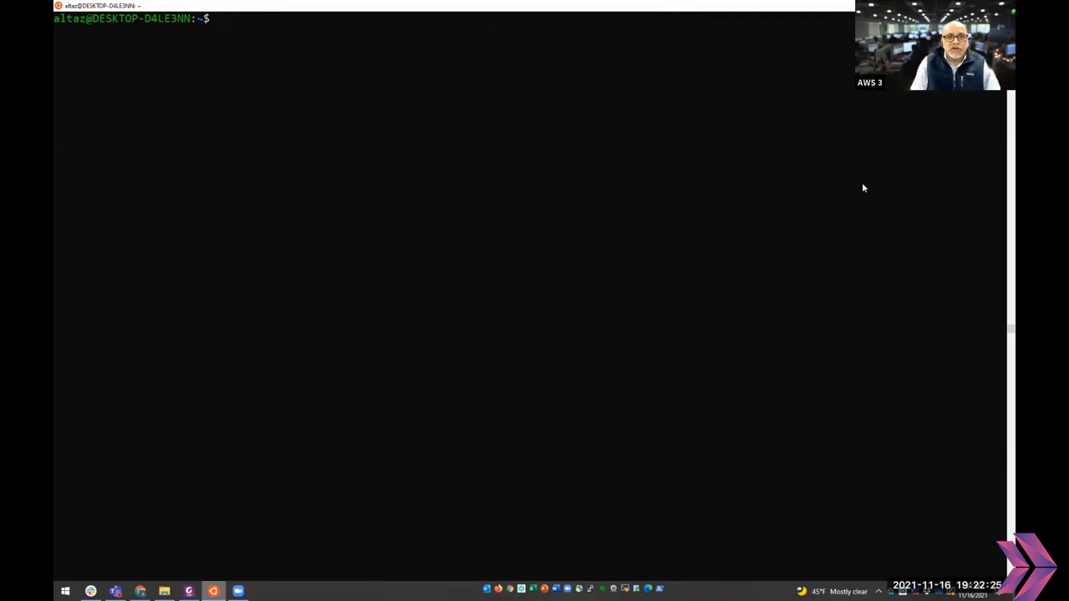
type("export")
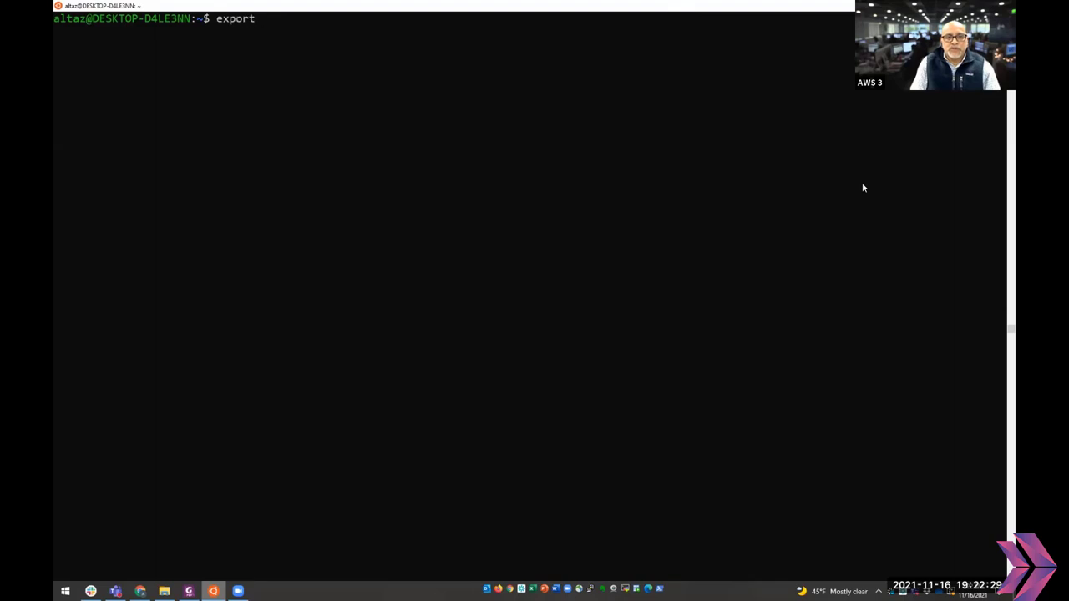
key("BackSpace")
key("BackSpace")
key("BackSpace")
key("BackSpace")
key("BackSpace")
key("BackSpace")
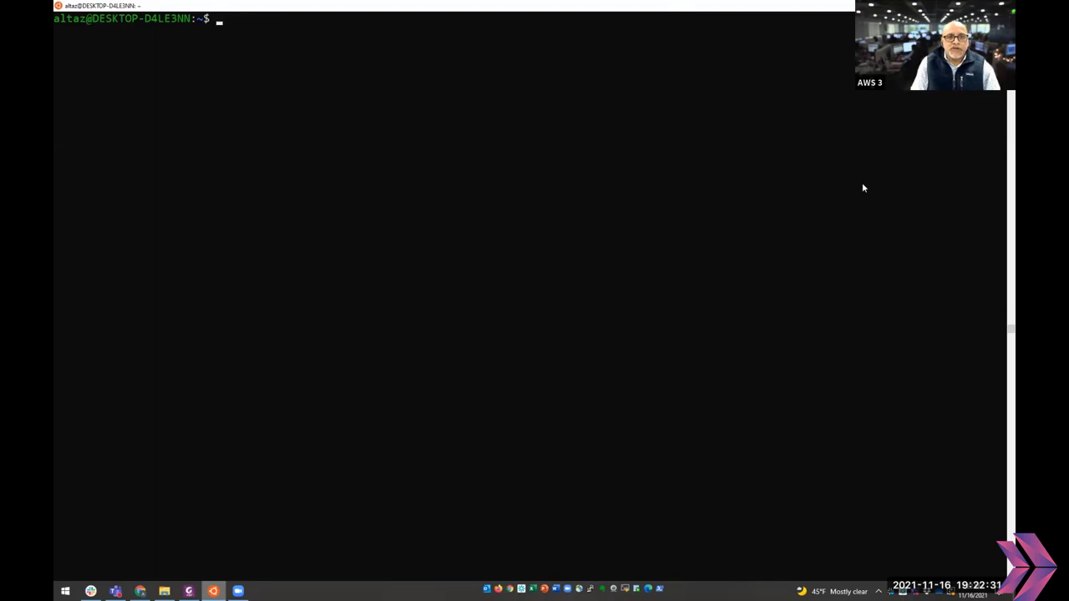
- Change the shell prompt by setting PS1 to ">> "
type("PS")
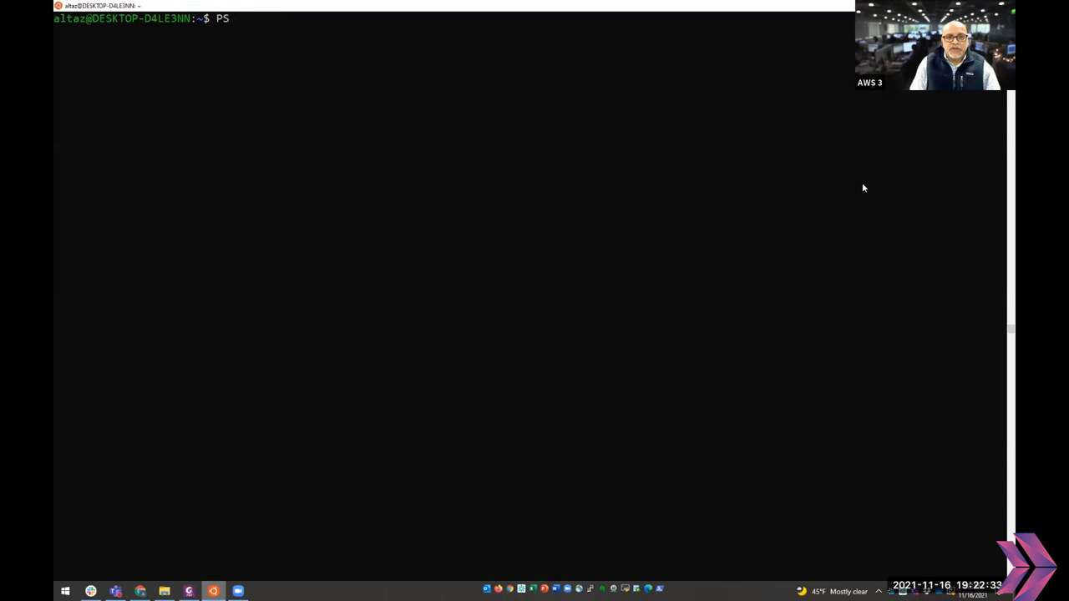
type("1=\">>")
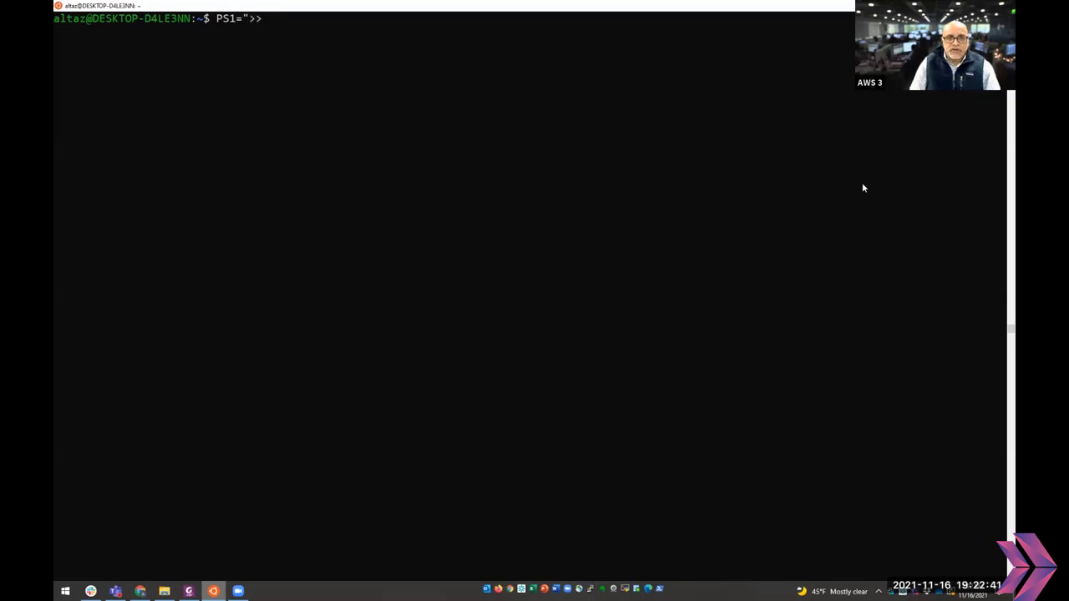
key("Return")
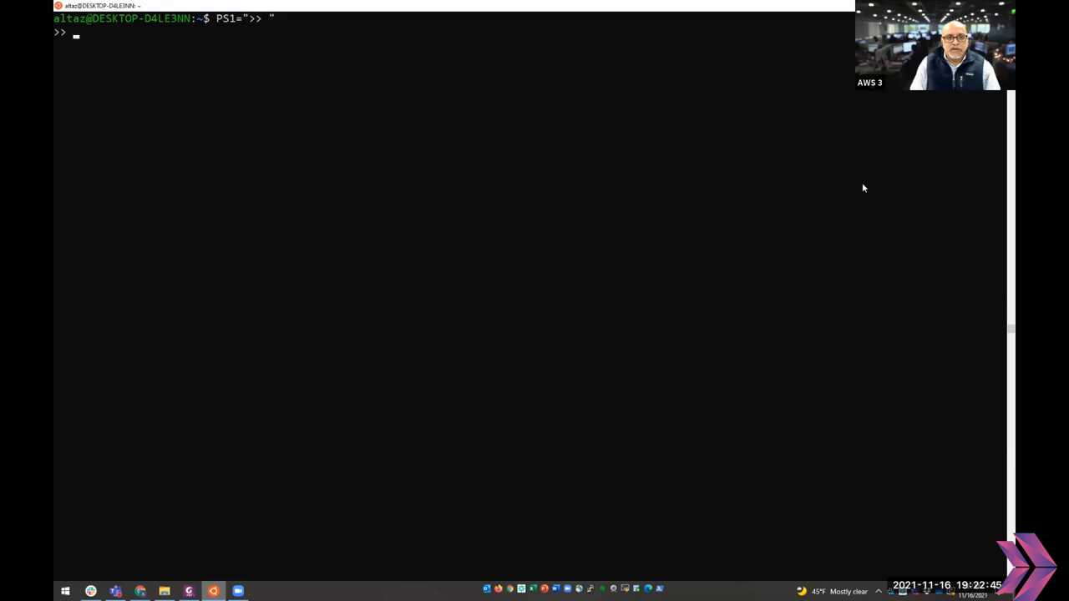
- Try out the new prompt by running hello, interrupting it, and running echo hello
type("hello")
key("Return")
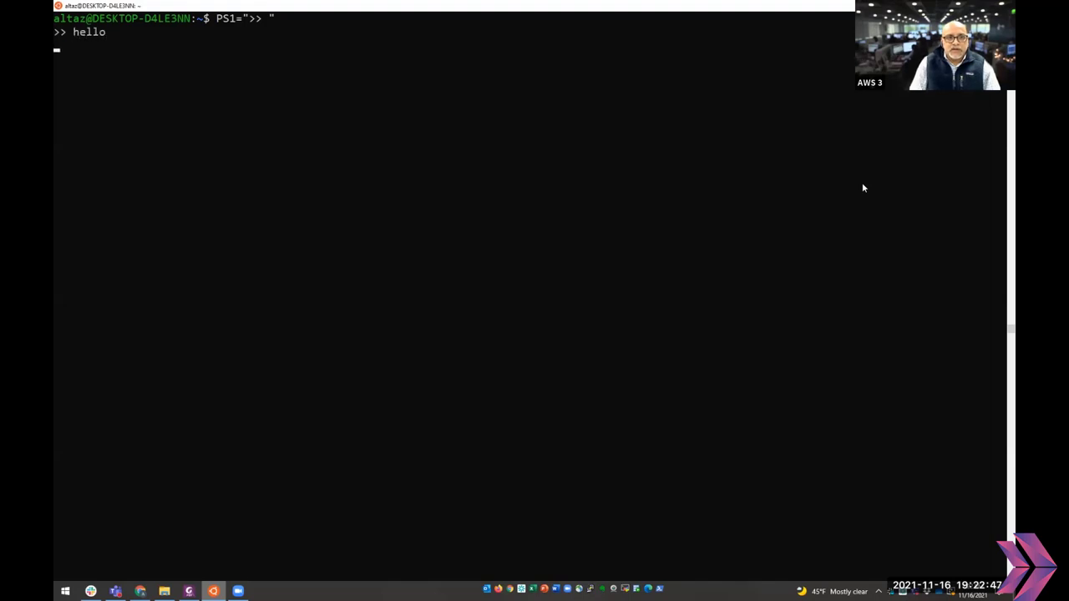
key("ctrl+c")
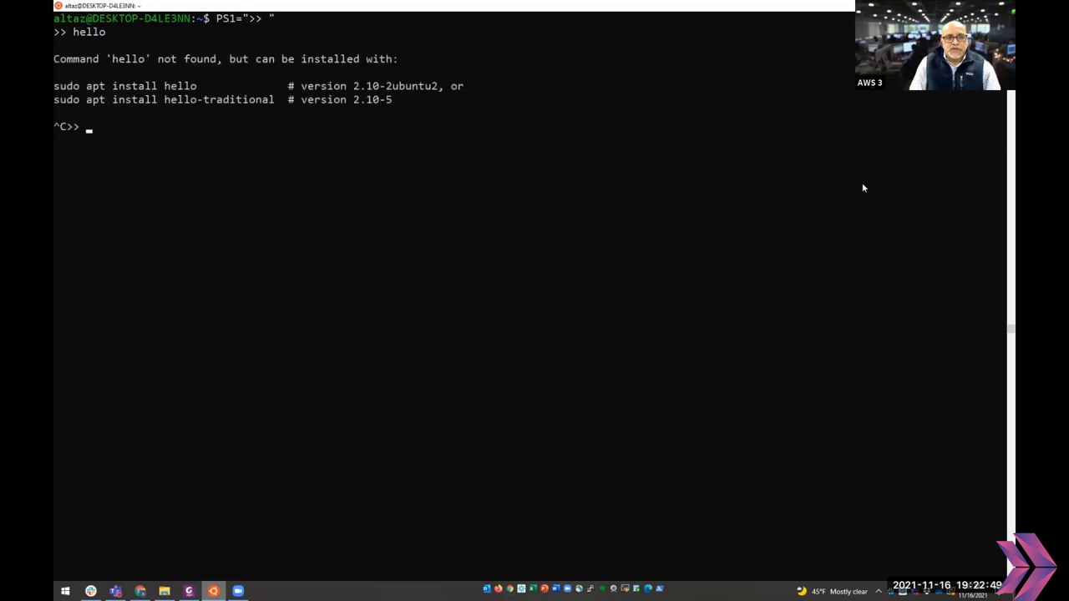
key("Return")
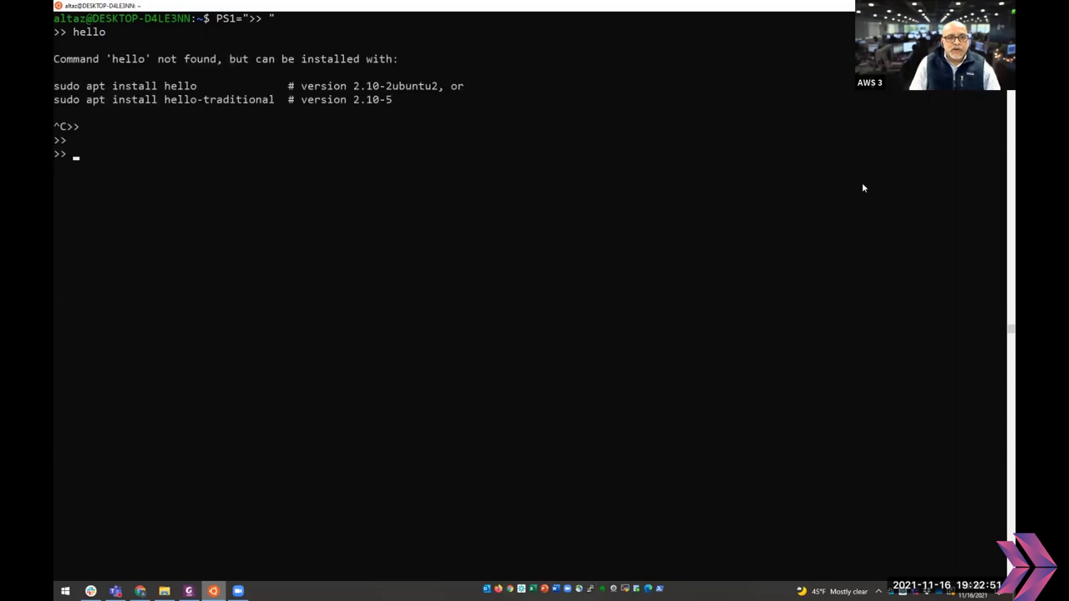
type("echo hello")
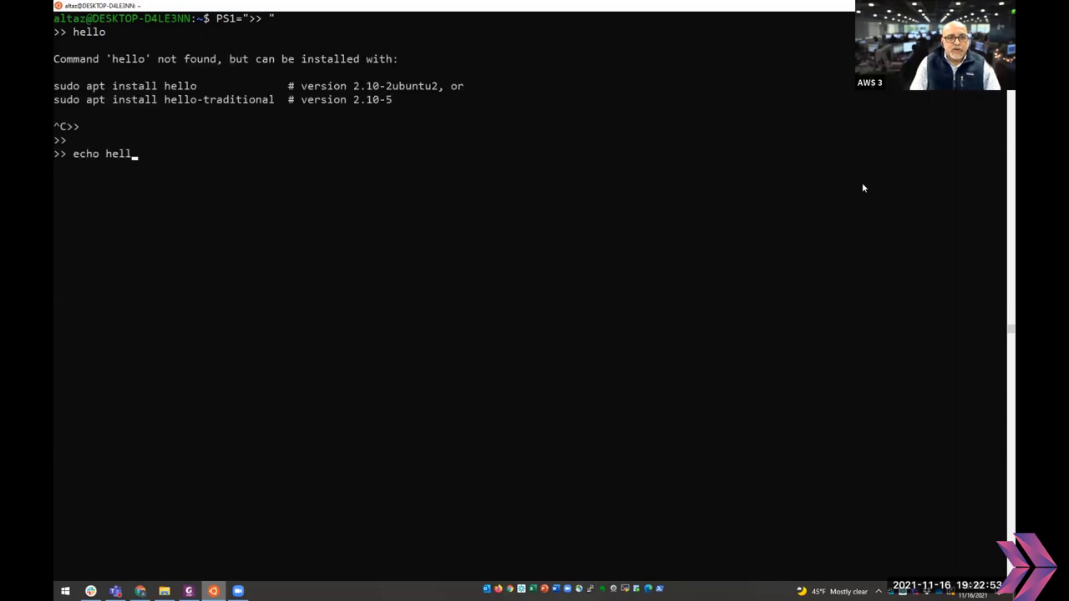
key("Return")
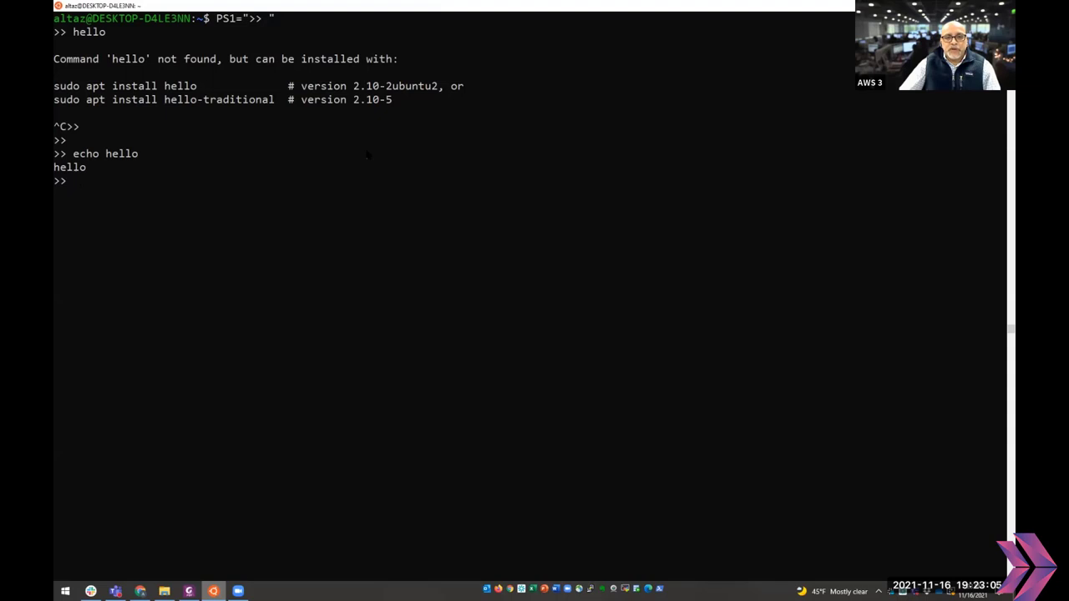
- Switch to the Google Slides presentation and copy the template \e[x;ym<element>\e[m from the Modifying Command Prompt slide
key("alt+Tab")
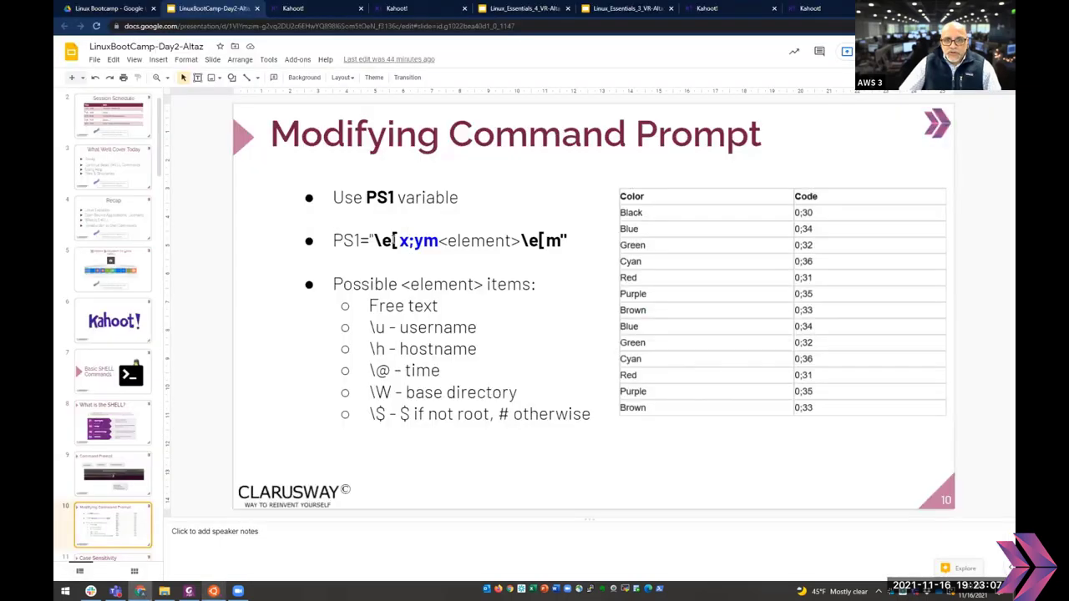
left_click_drag(378, 240, 565, 240)
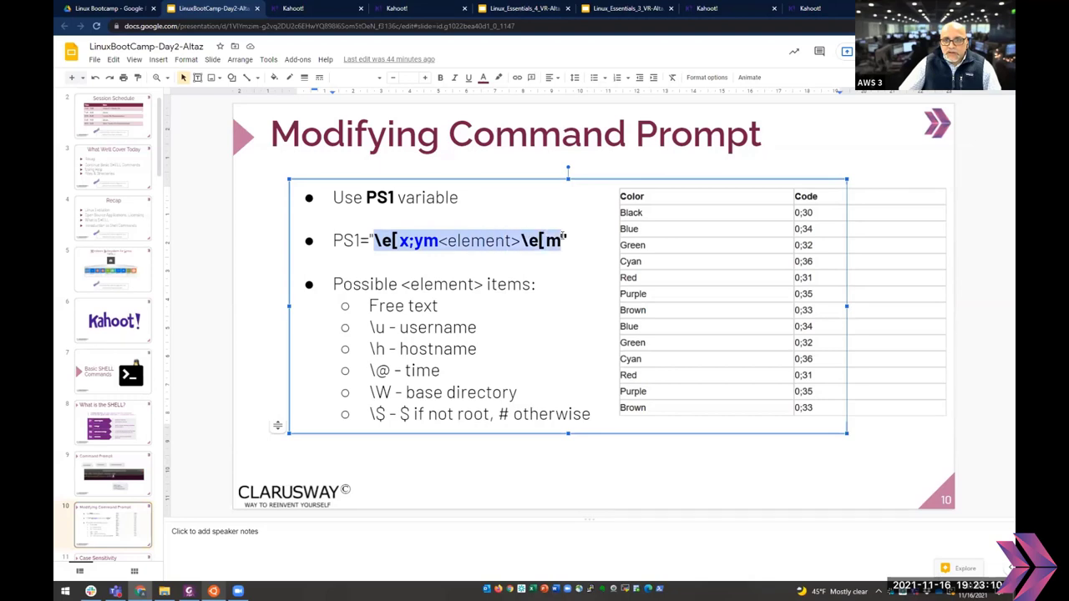
right_click(536, 252)
left_click(555, 274)
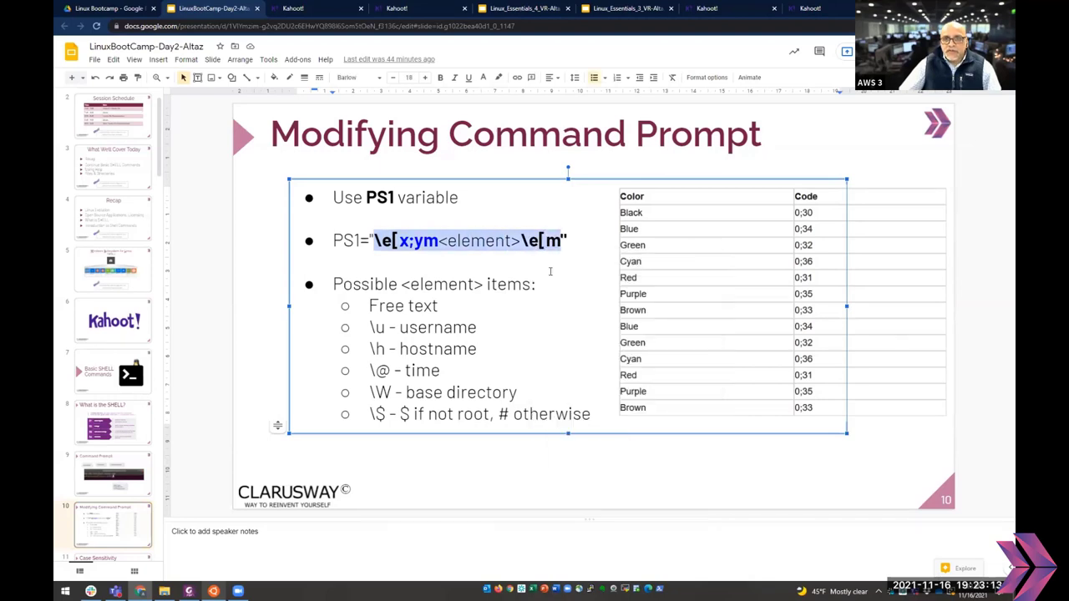
- Examine the slide's PS1 template: the x;y colour code, the <element> placeholder with its possible items, and the closing \e[m
left_click(386, 260)
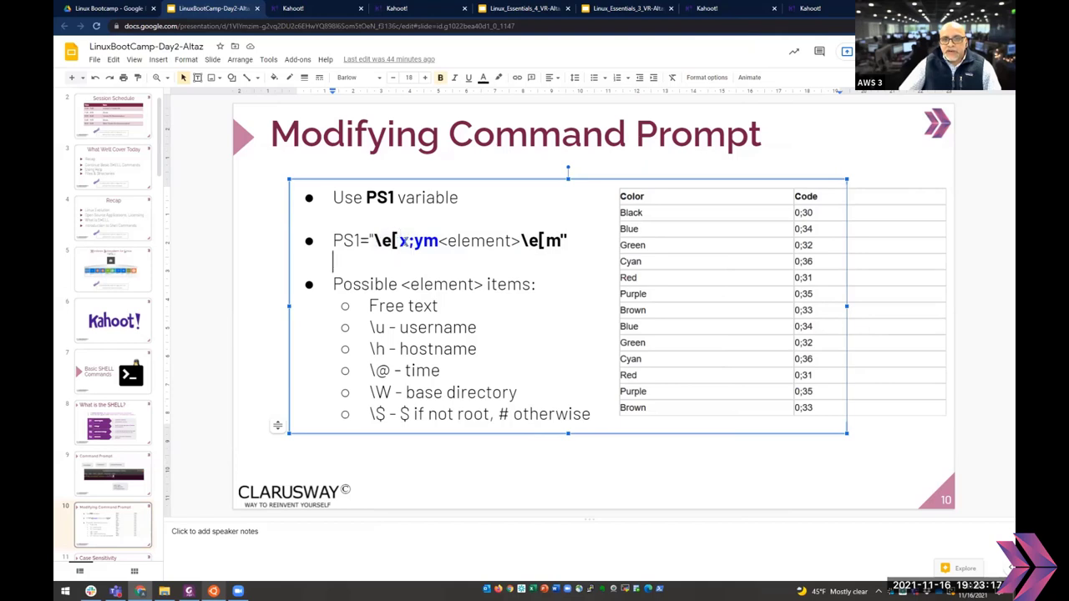
left_click(403, 241)
left_click_drag(399, 241, 425, 241)
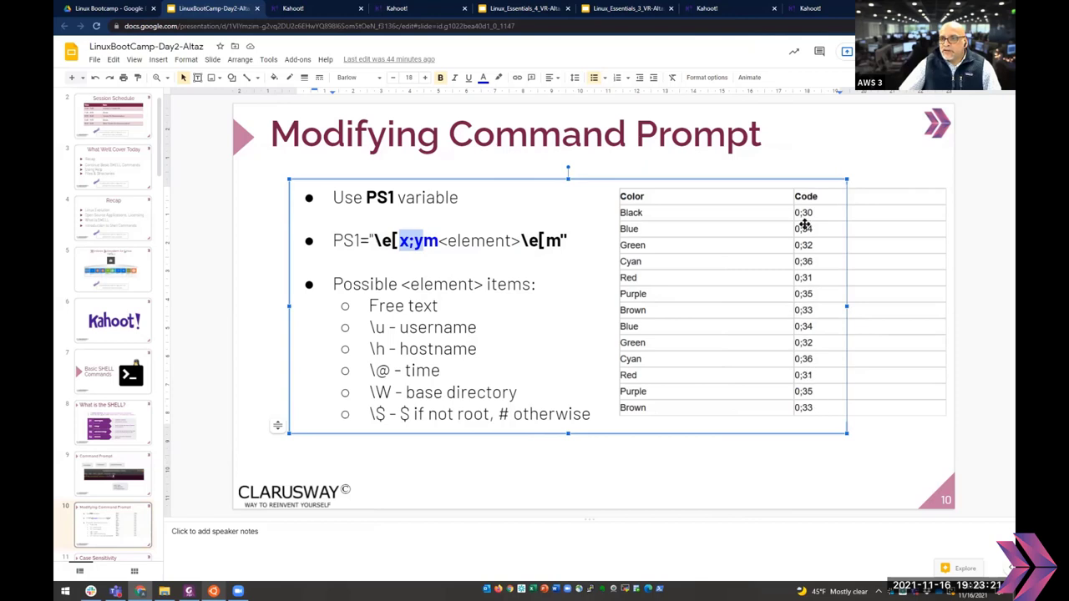
left_click(440, 241)
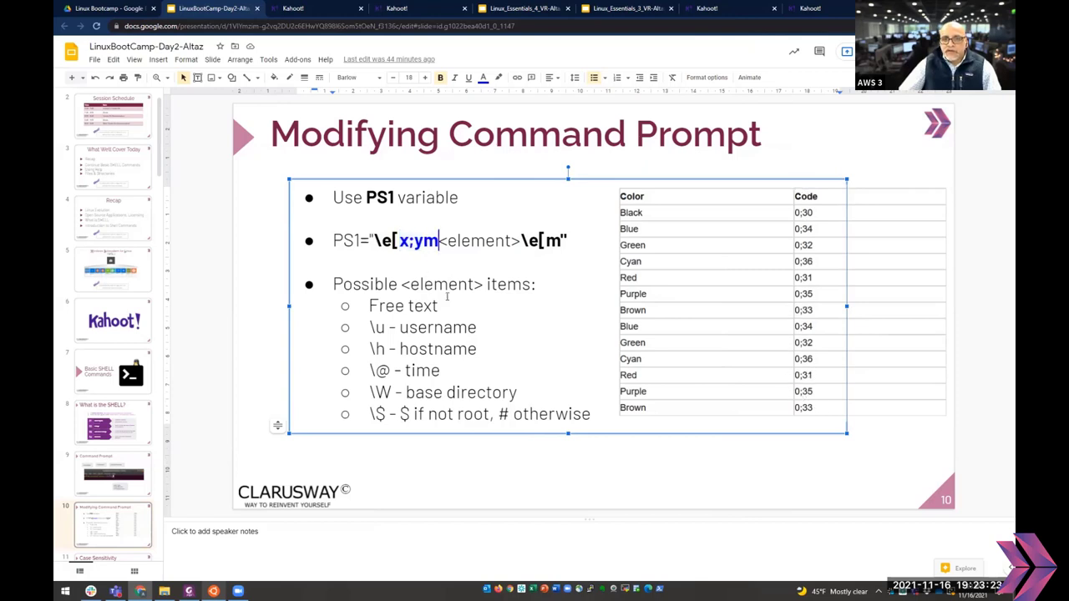
left_click_drag(439, 242, 520, 244)
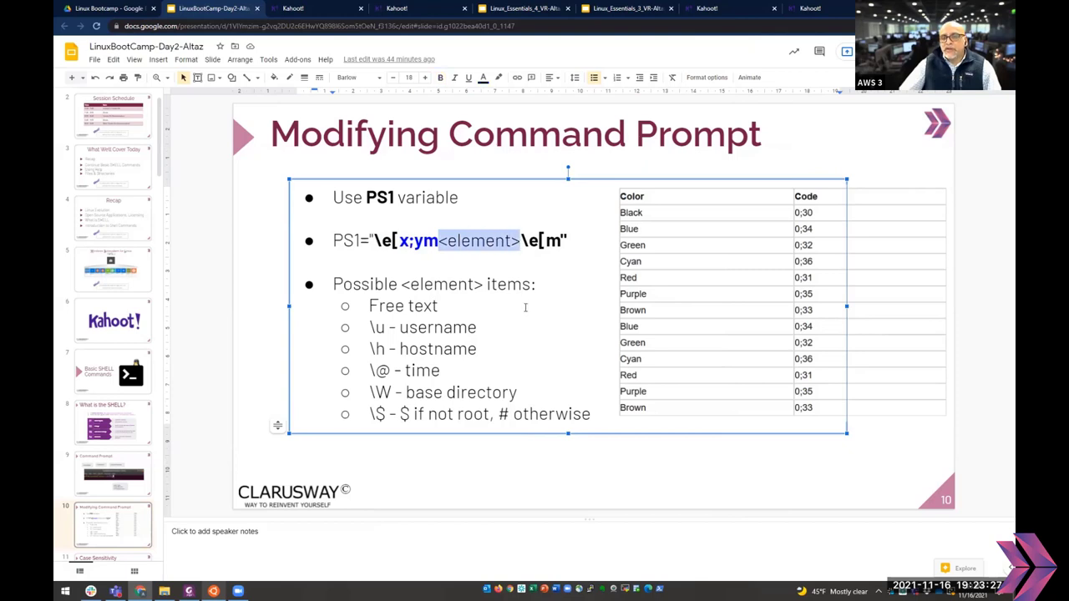
left_click(438, 306)
left_click(484, 327)
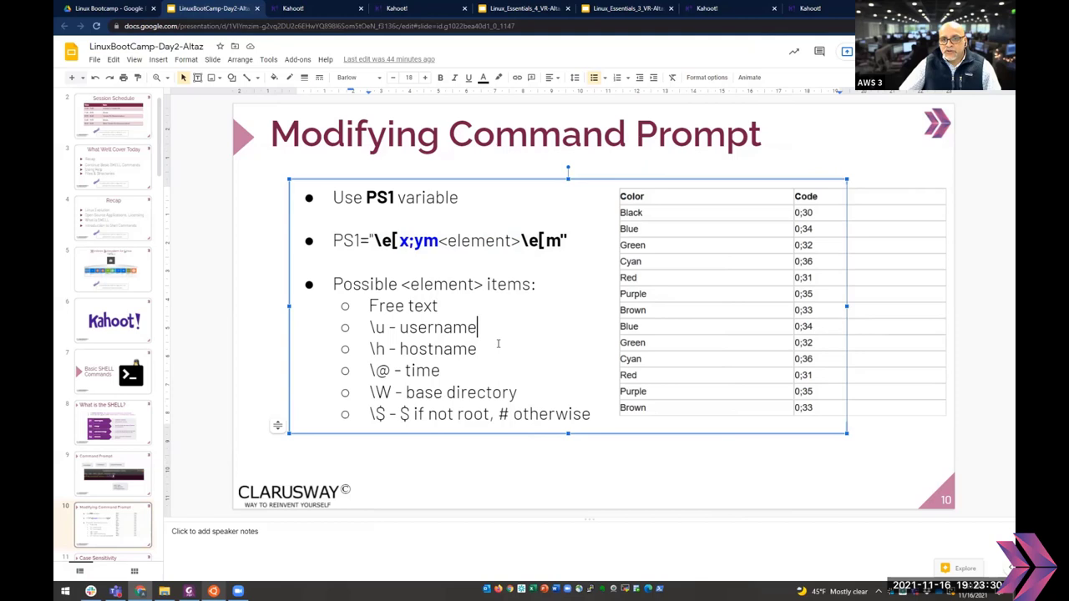
double_click(489, 349)
left_click(451, 371)
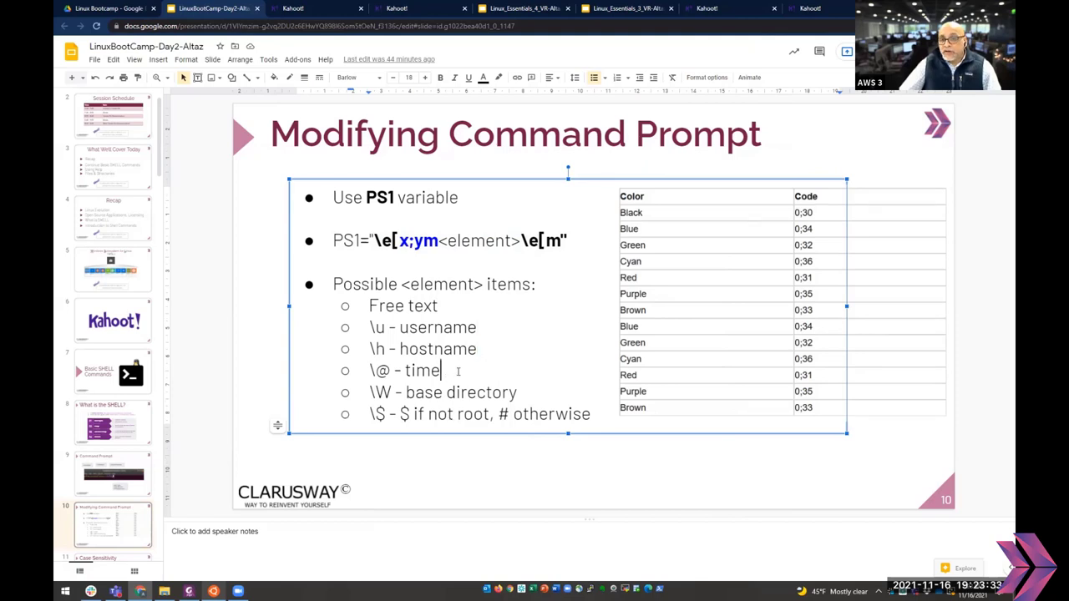
left_click(530, 393)
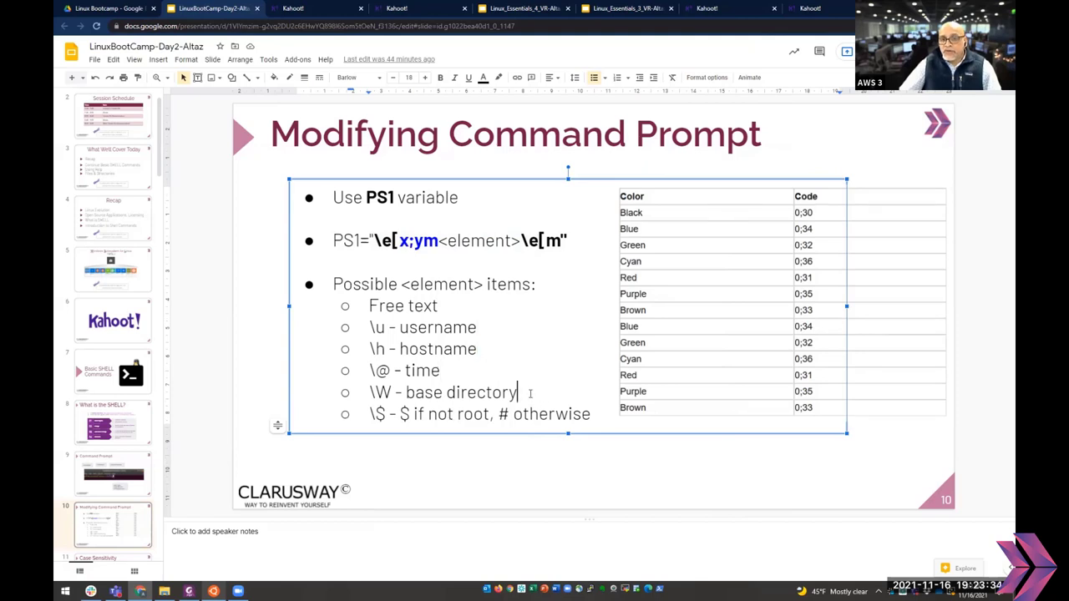
left_click(600, 421)
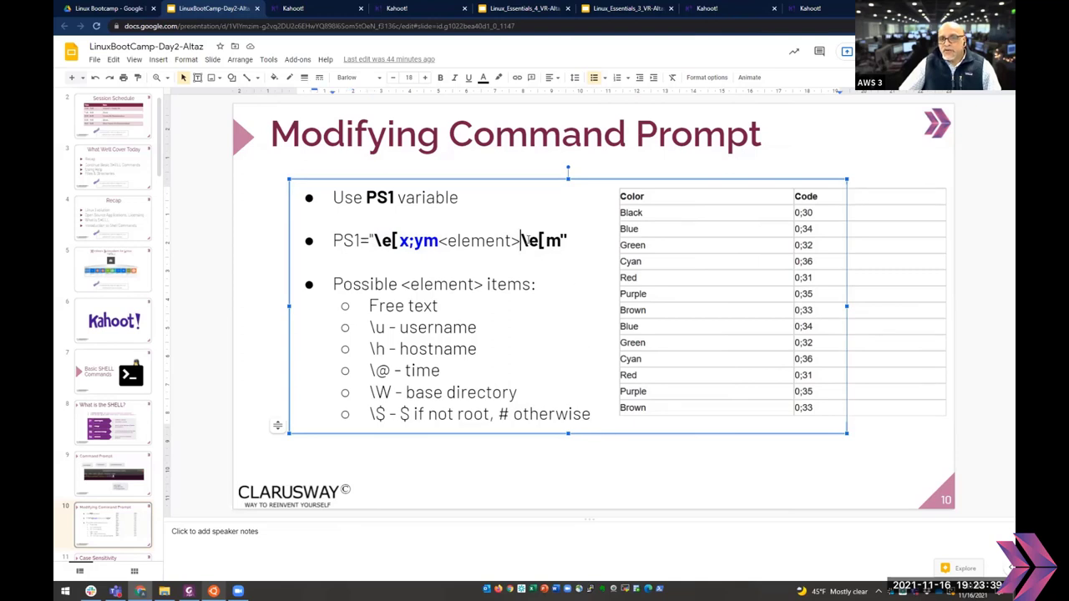
left_click_drag(520, 241, 561, 242)
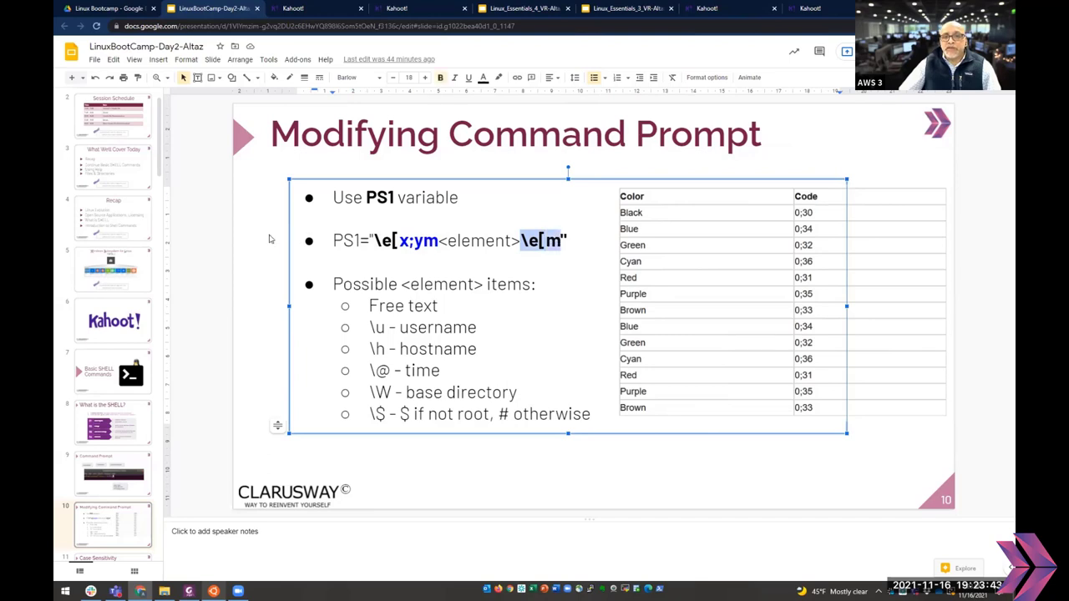
left_click(269, 240)
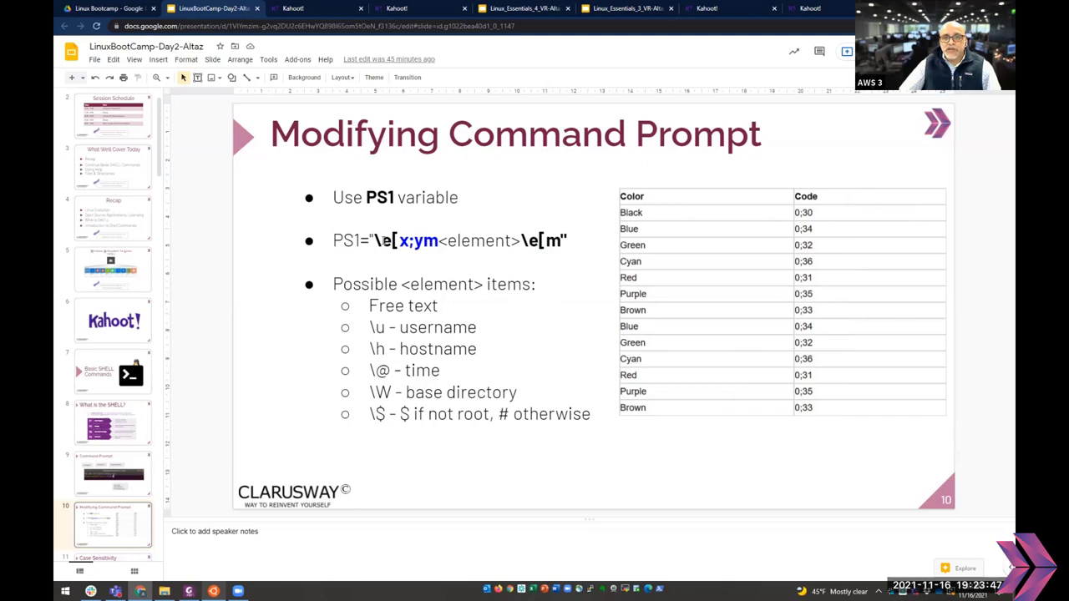
- Copy the template \e[x;ym<element>\e[m from the slide and paste it at the prompt in the Ubuntu terminal
left_click_drag(373, 241, 561, 240)
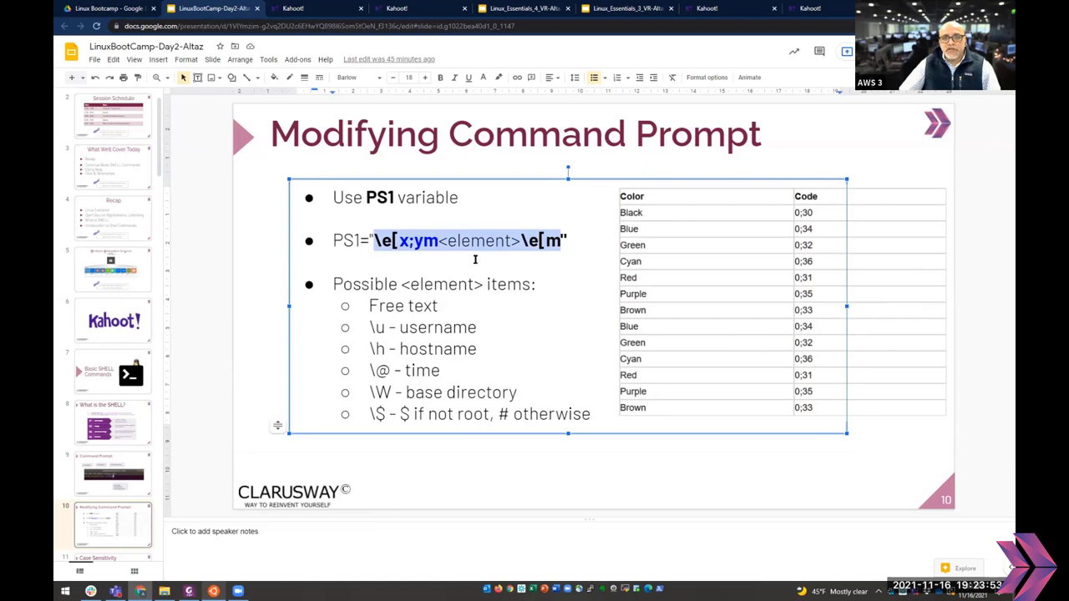
key("alt+Tab")
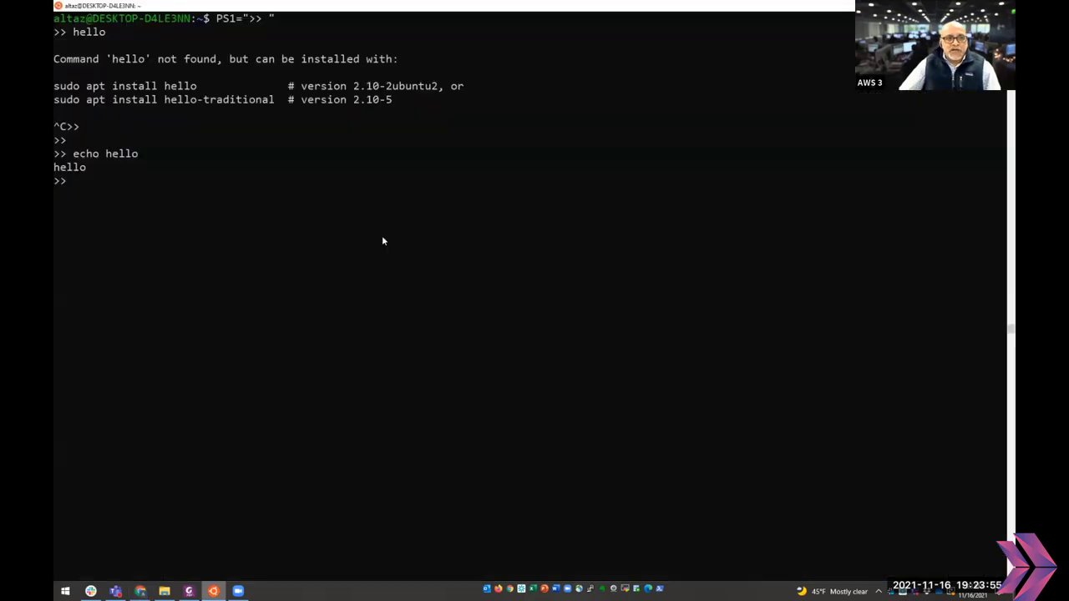
right_click(363, 233)
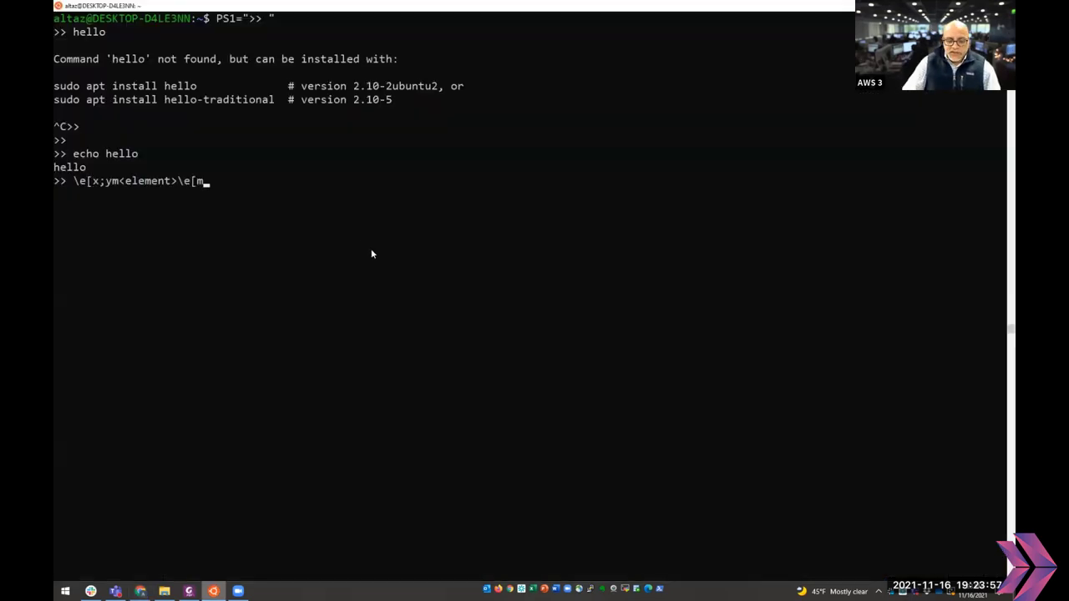
- Try to assign the pasted template to PS1 by running PS1 = \e[x;ym<element>\e[m
key("Home")
type("PS1=")
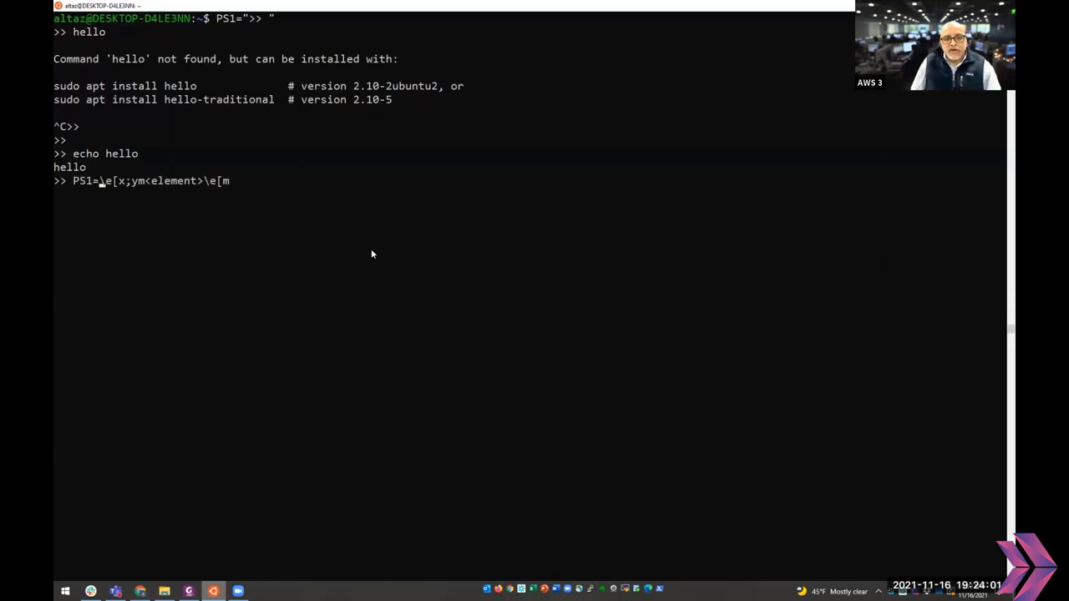
key("Left")
key("Right")
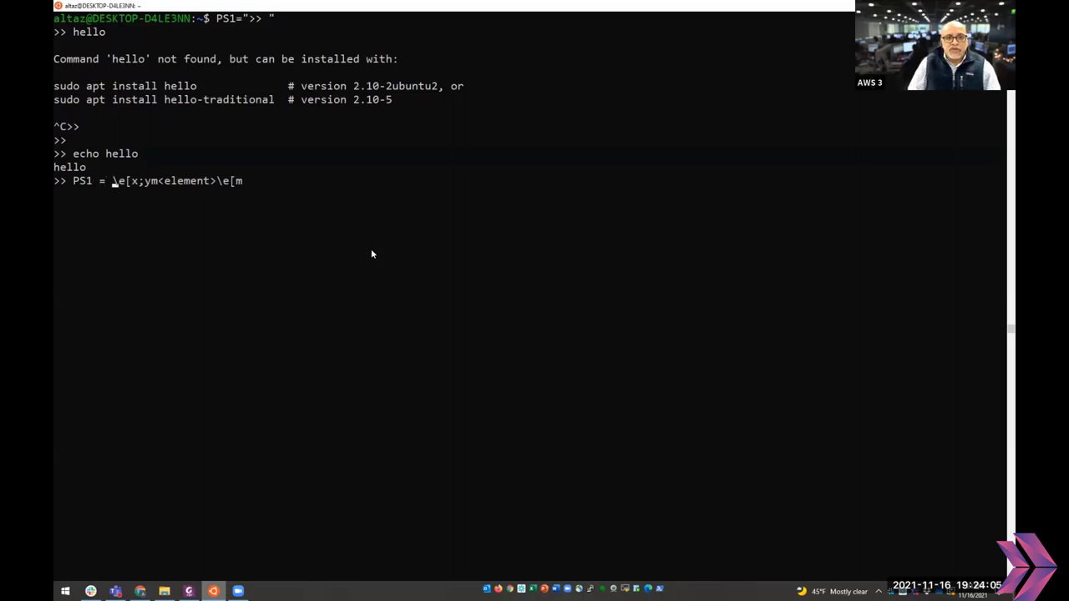
key("End")
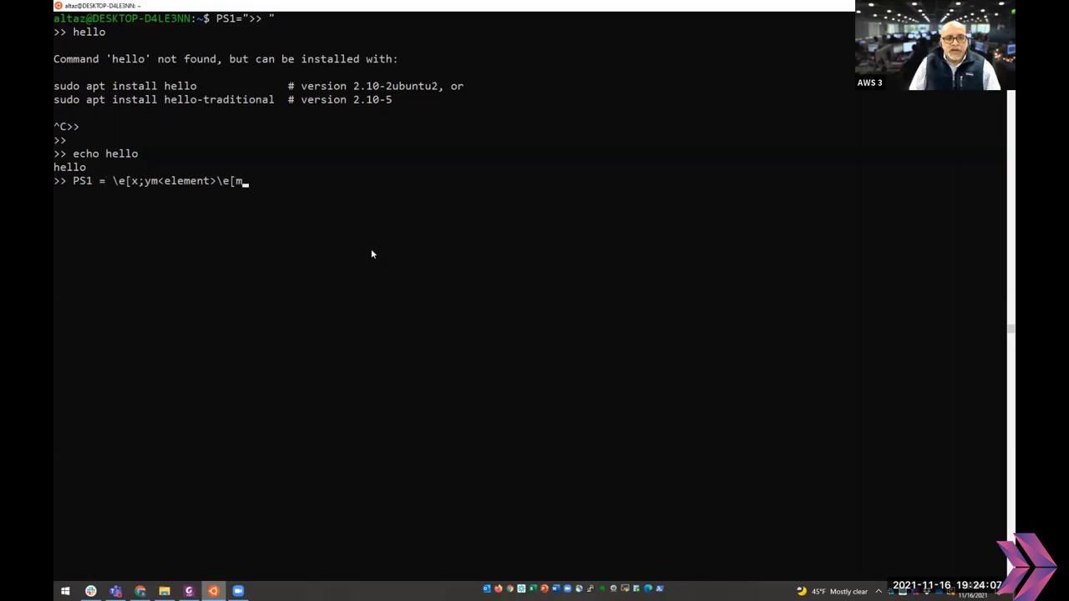
key("Return")
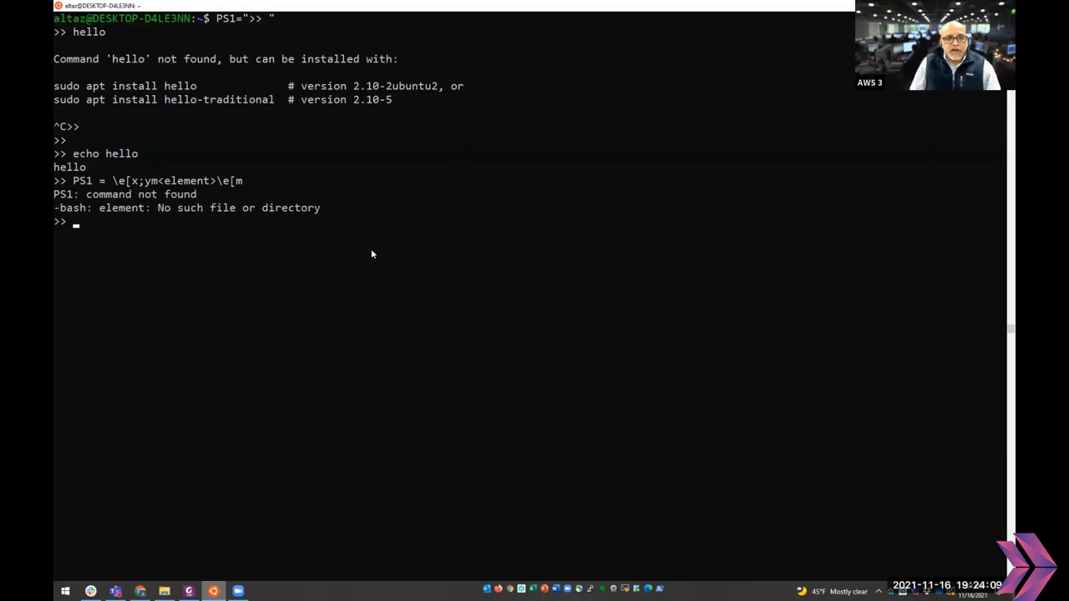
- Recall the failed PS1 command and remove the spaces around its equals sign
key("Up")
key("Home")
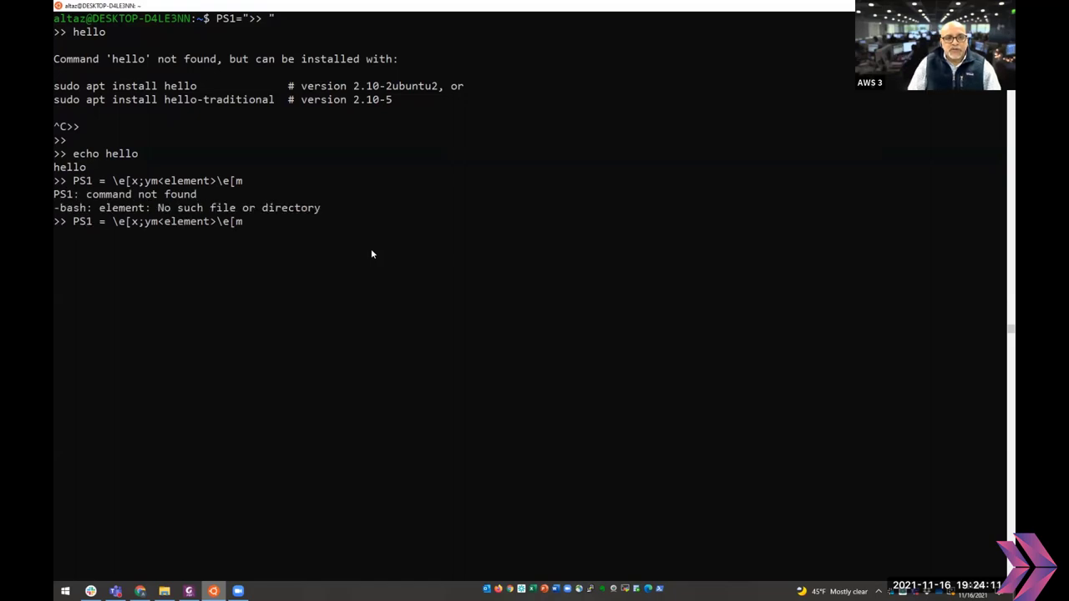
key("Delete")
key("Right")
key("Right")
key("Delete")
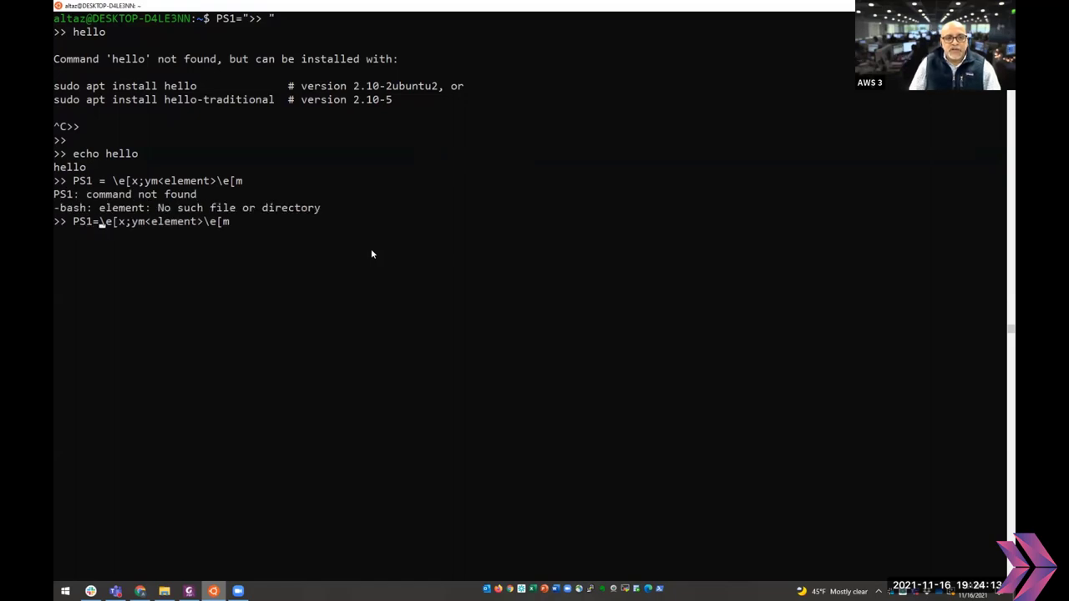
- Check the slide's colour table and replace the x;y placeholder in the PS1 command with the purple code 0;35
key("alt+Tab")
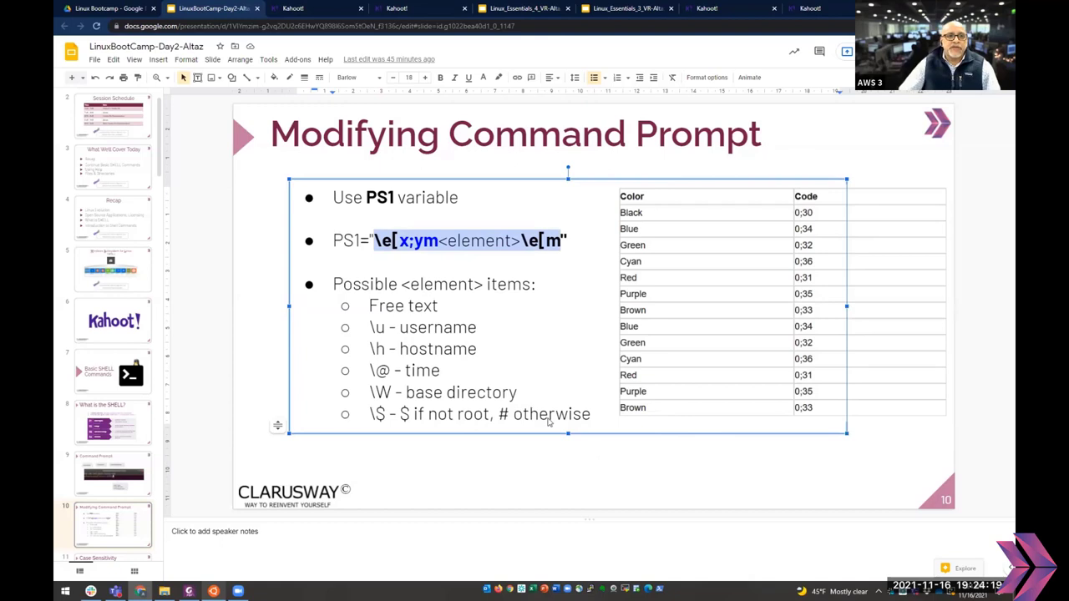
key("alt+Tab")
key("Right")
key("Right")
key("BackSpace")
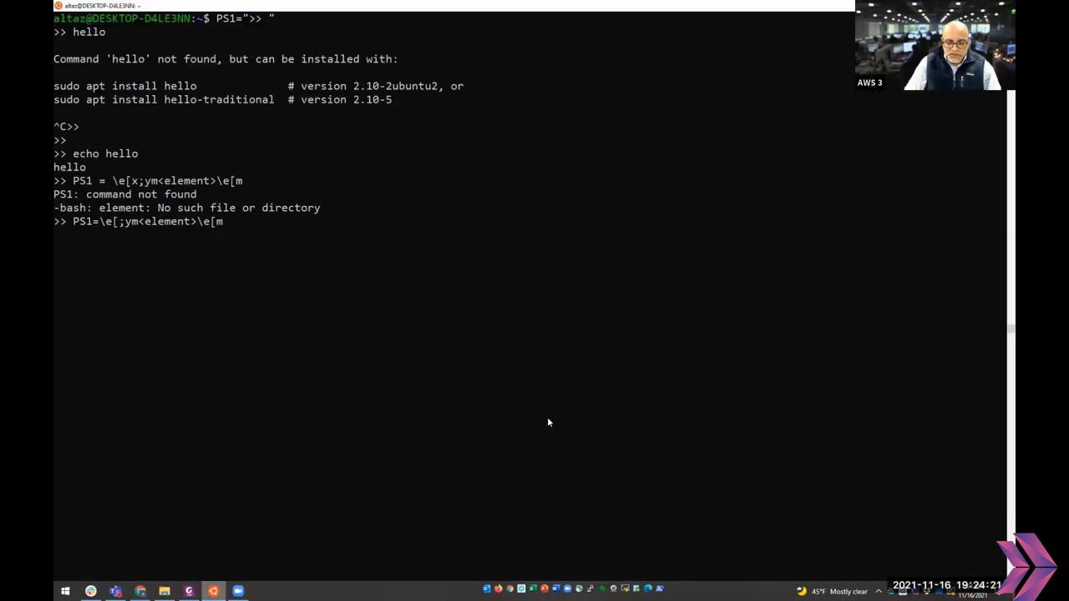
type("0")
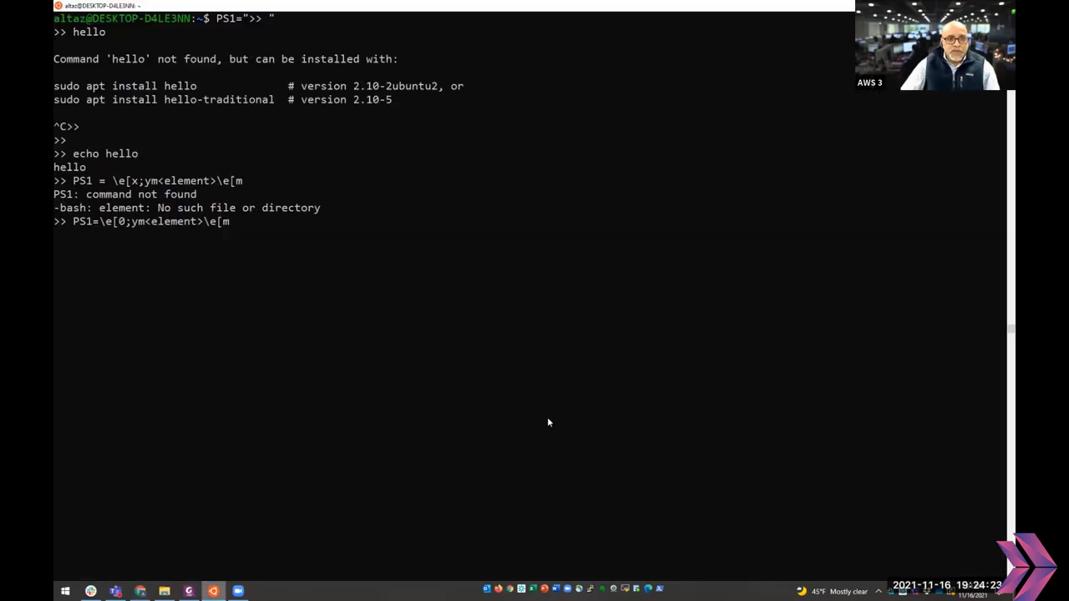
key("Right")
key("Right")
key("BackSpace")
type("35")
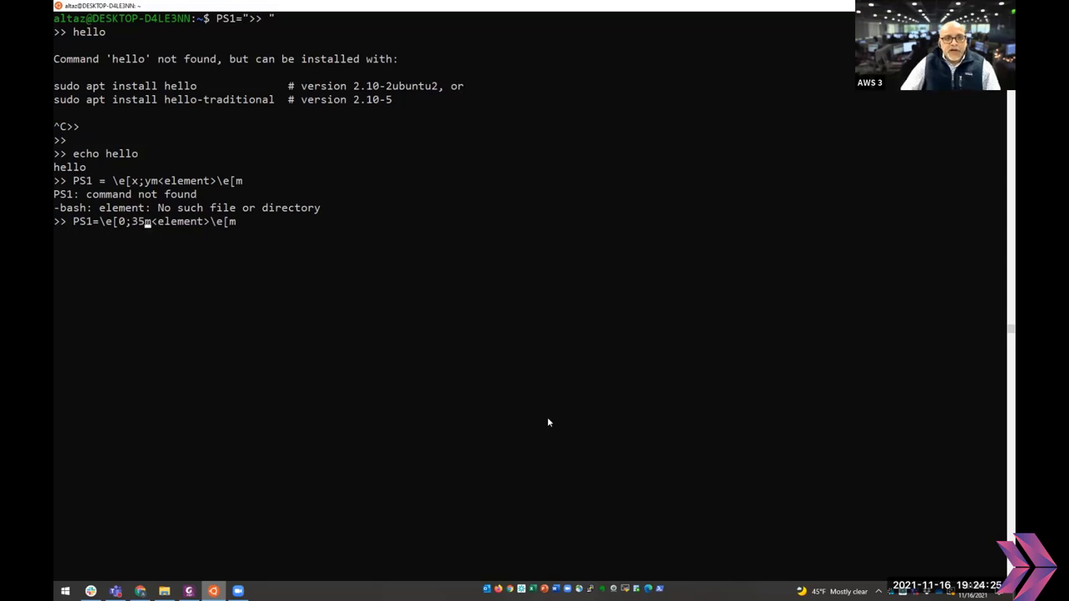
- Replace the <element> placeholder with the free text Hi and run PS1=\e[0;35mHi\e[m
key("Right")
key("Right")
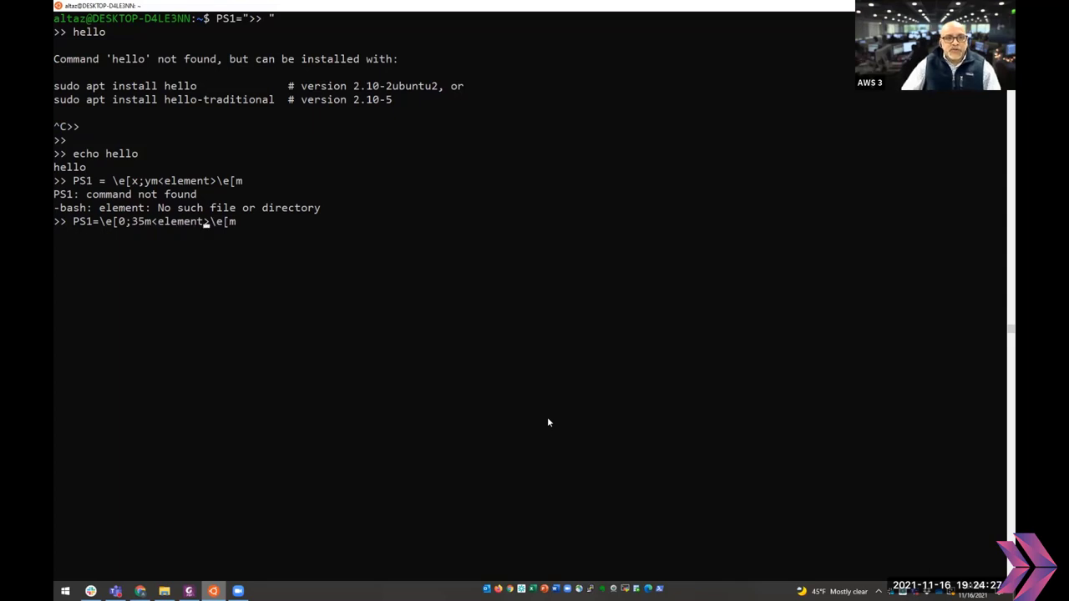
key("BackSpace")
key("BackSpace")
key("BackSpace")
key("BackSpace")
key("BackSpace")
key("BackSpace")
key("BackSpace")
key("BackSpace")
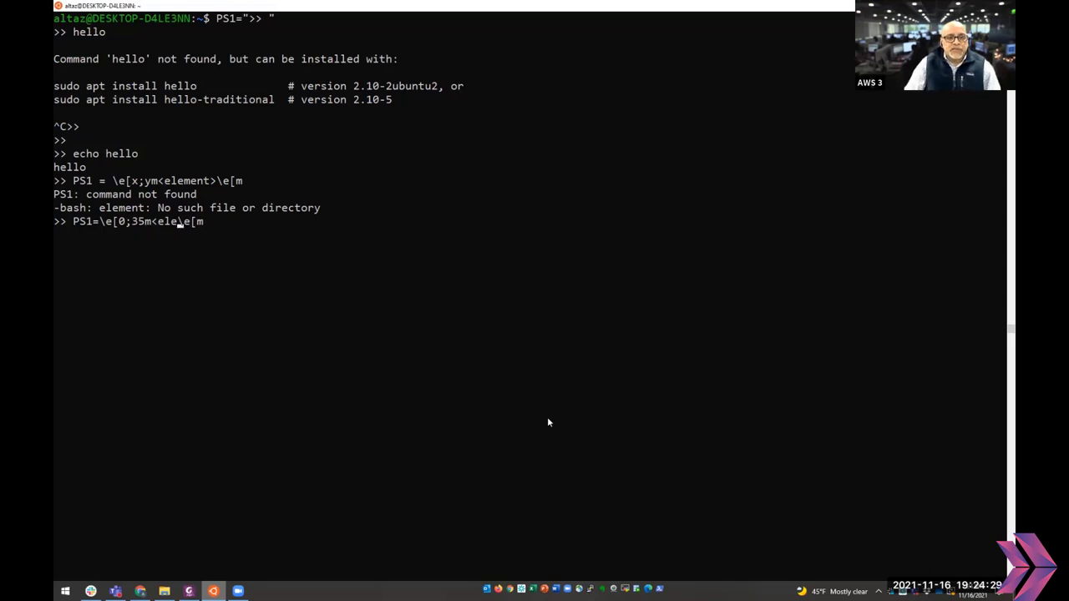
key("BackSpace")
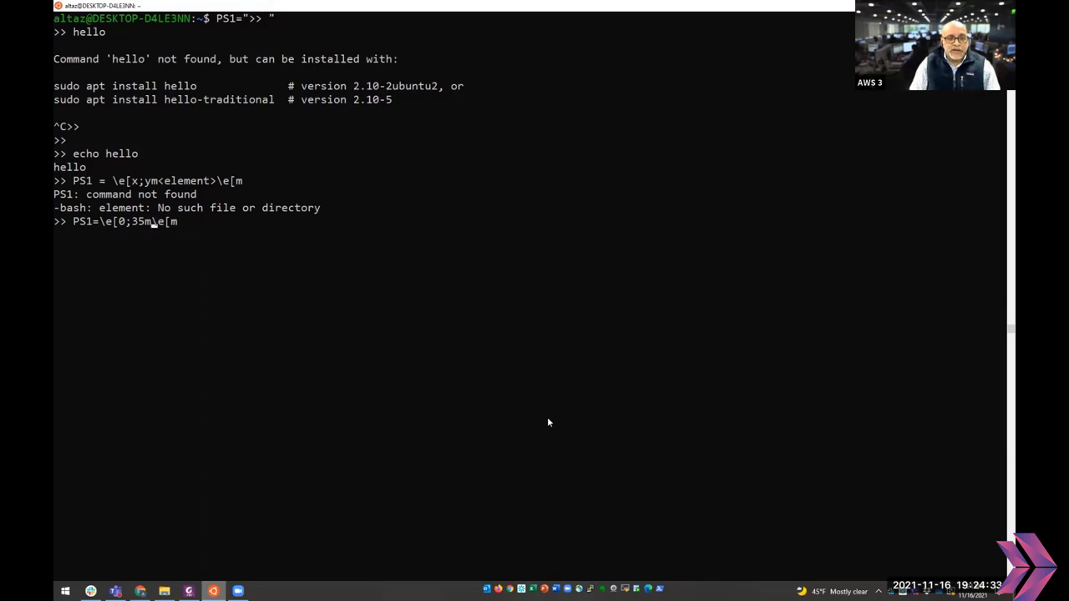
type("Hi")
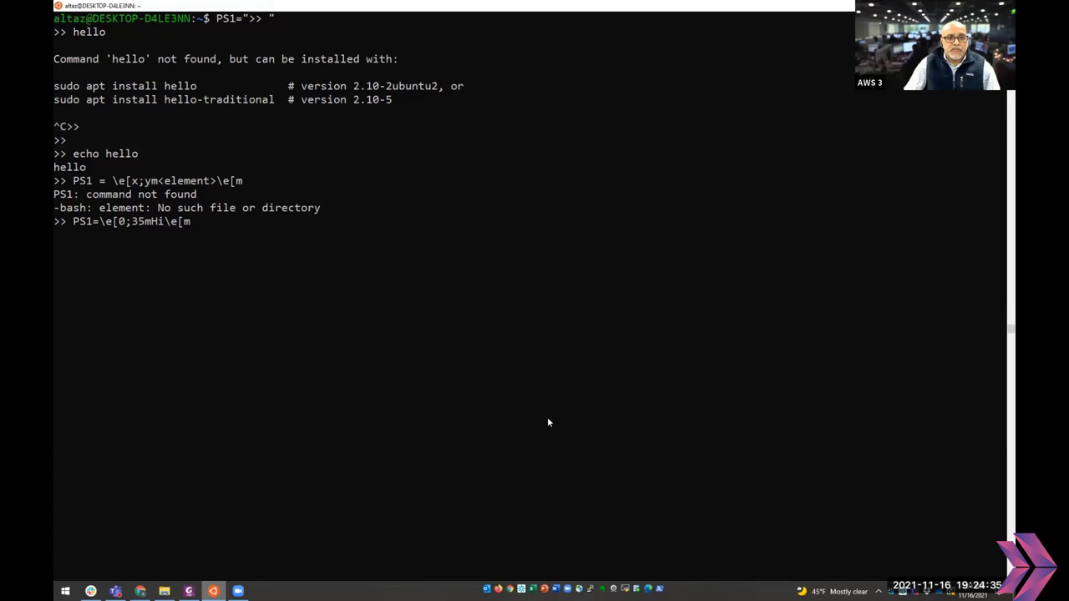
key("Return")
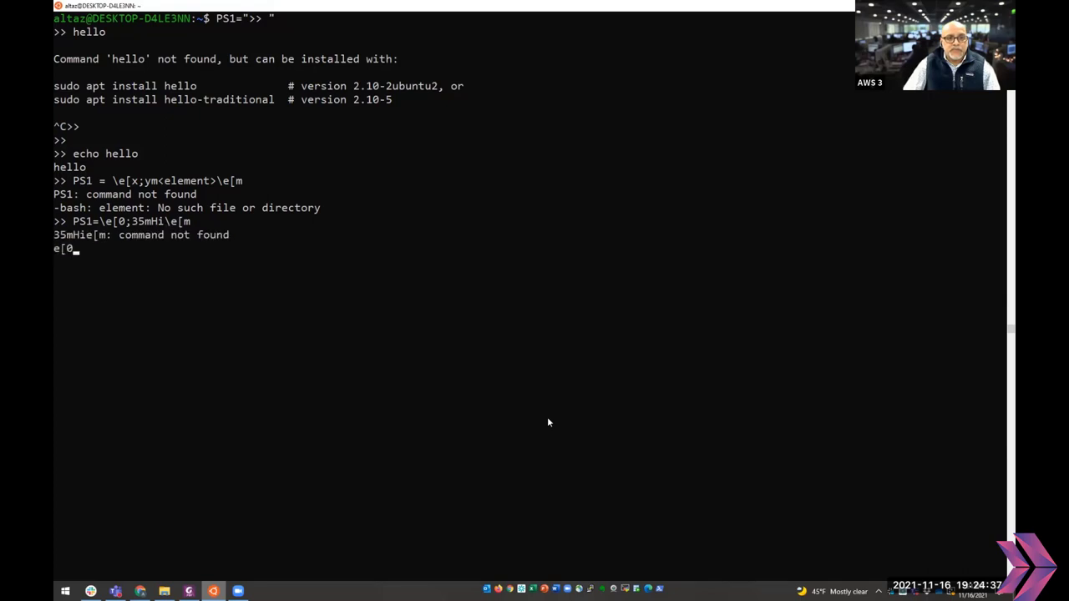
- Try the PS1 command again with Hi enclosed in double quotes, as PS1=\e[0;35m"Hi"\e[m
key("Up")
key("Left")
key("Left")
key("Left")
key("Left")
key("Left")
key("Left")
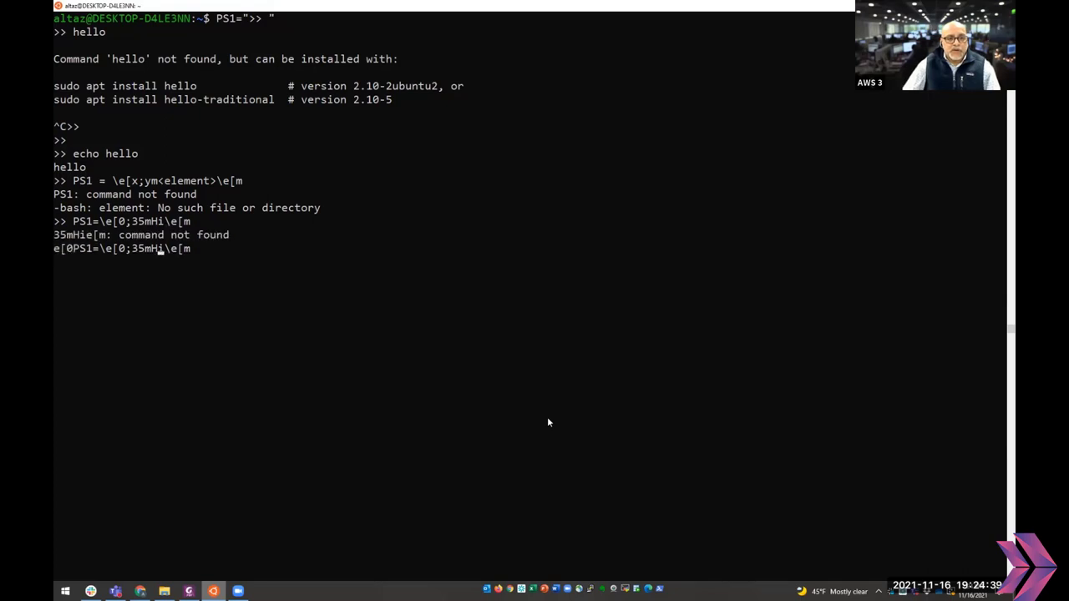
type("\"Hi")
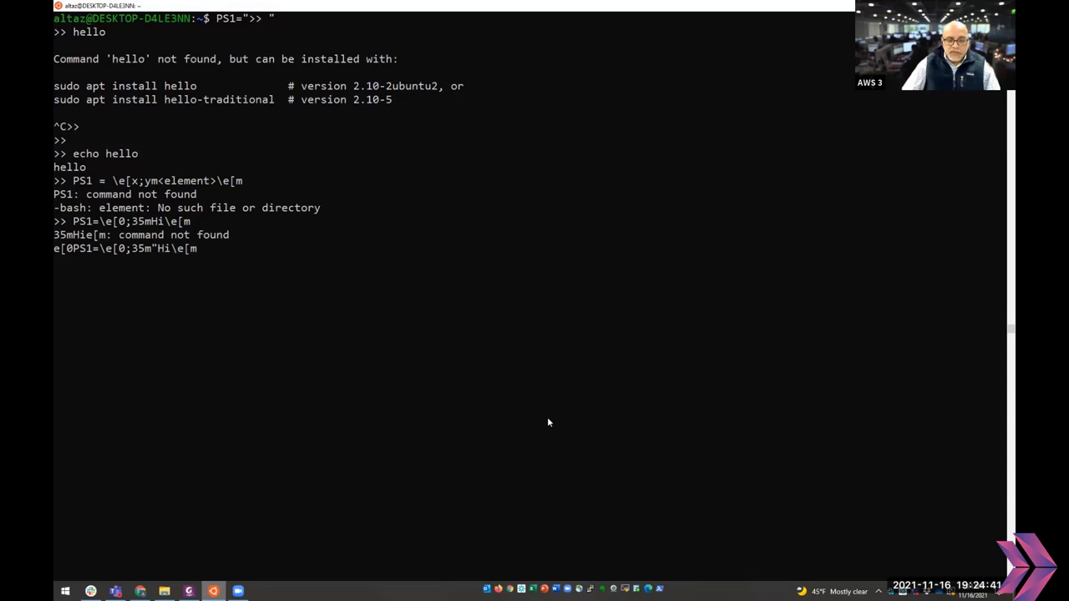
type("\"")
key("End")
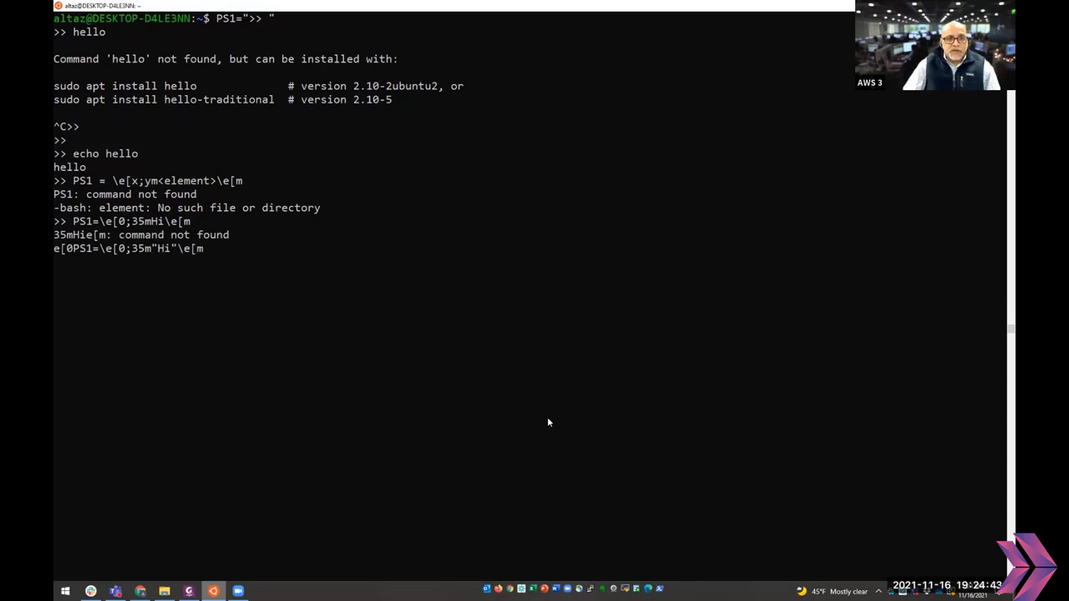
key("Return")
- Try replacing the double quotes around Hi with square brackets by running PS1=\e[0;35m[Hi]\e[m
key("Up")
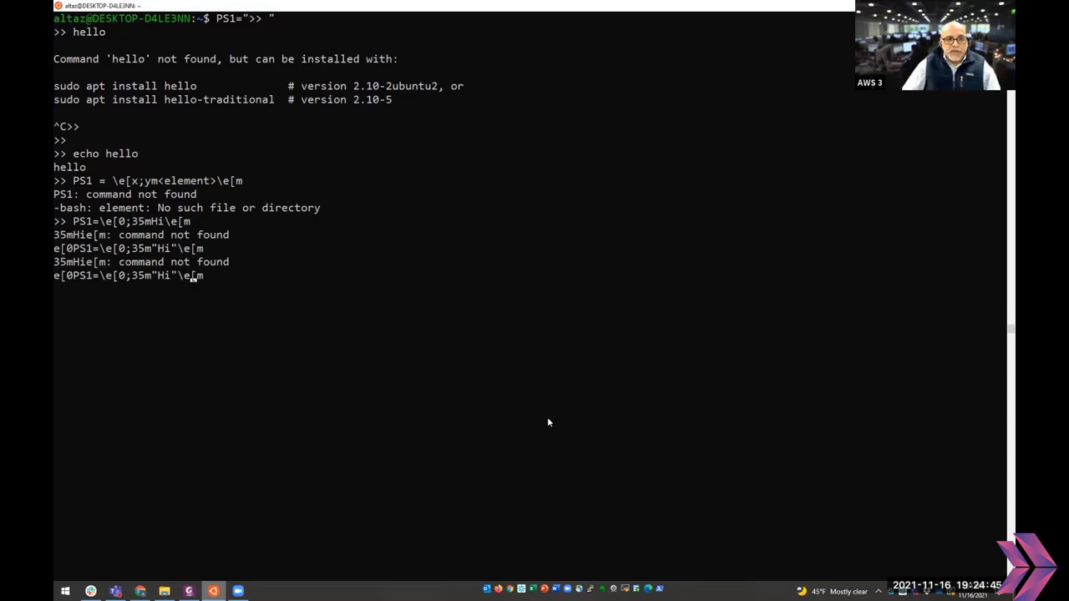
key("Left")
key("Left")
key("Left")
key("Left")
key("Left")
key("Left")
key("BackSpace")
type("[")
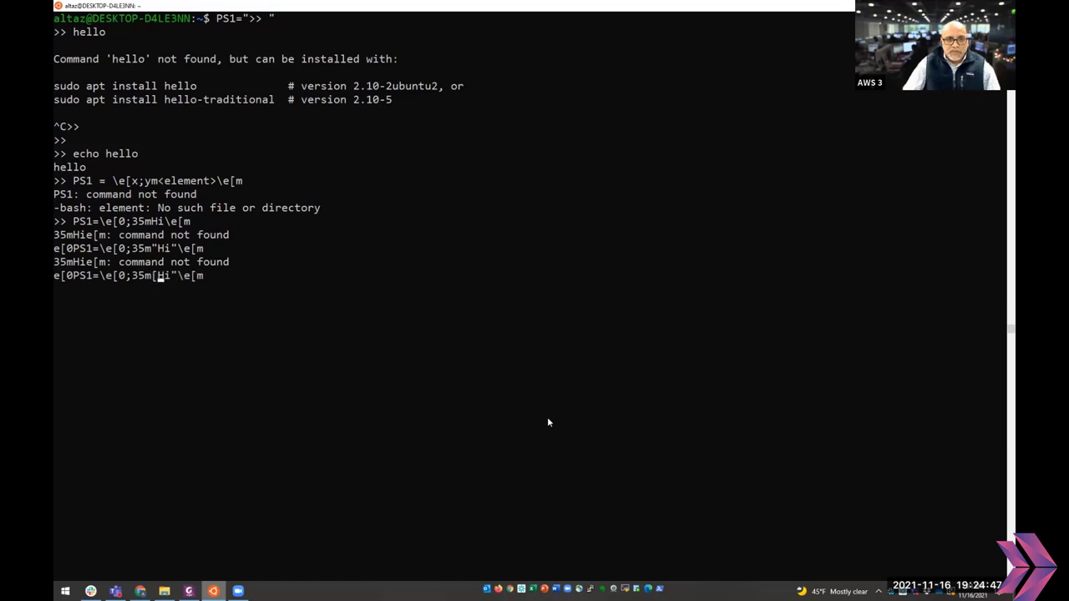
key("Right")
key("Right")
key("Right")
key("BackSpace")
type("]")
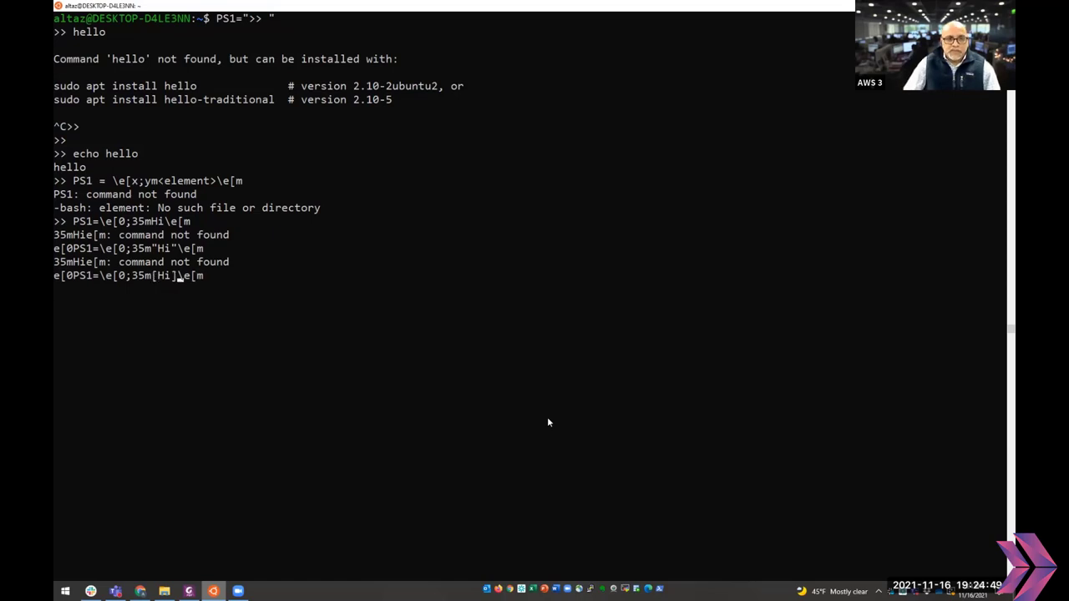
key("Return")
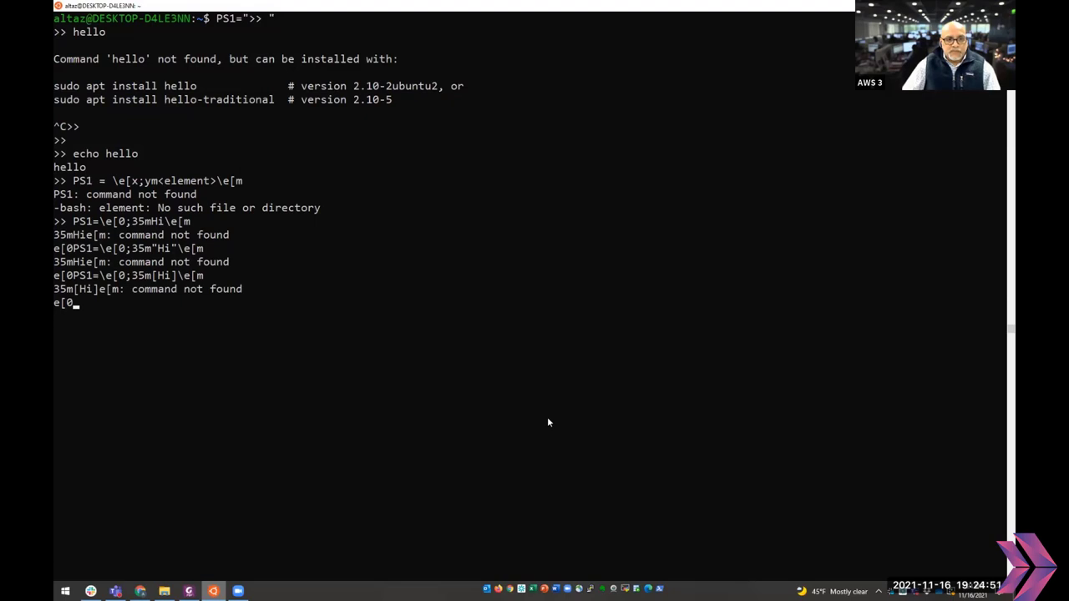
- Try adding double quotes around Hi inside the square brackets, running PS1=\e[0;35m["Hi"]\e[m
key("Up")
key("Left")
key("Left")
key("Left")
key("Left")
key("Left")
key("Left")
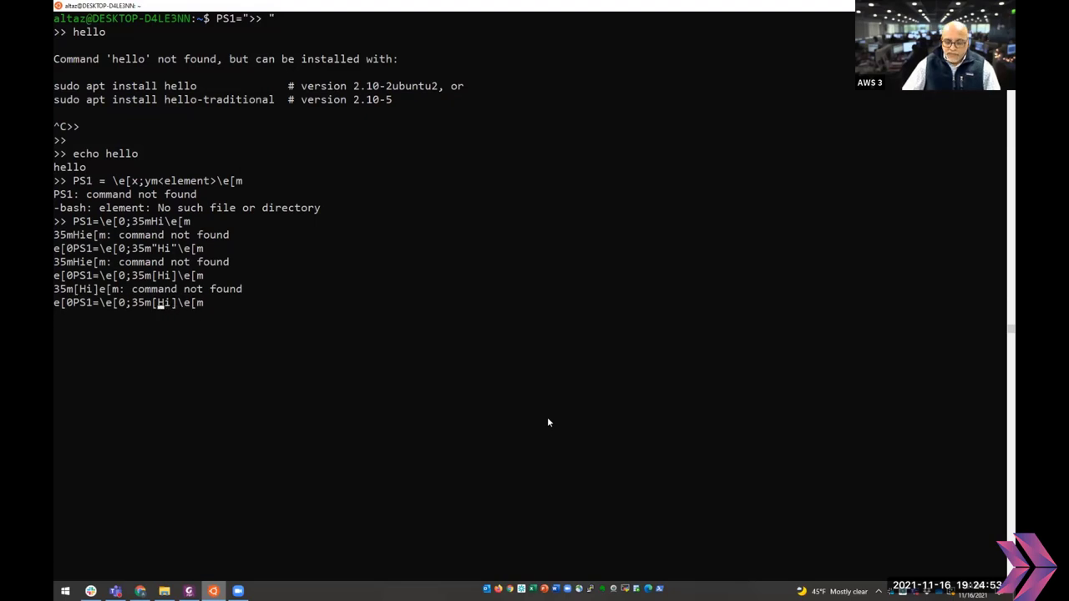
type("\"")
key("Right")
key("Right")
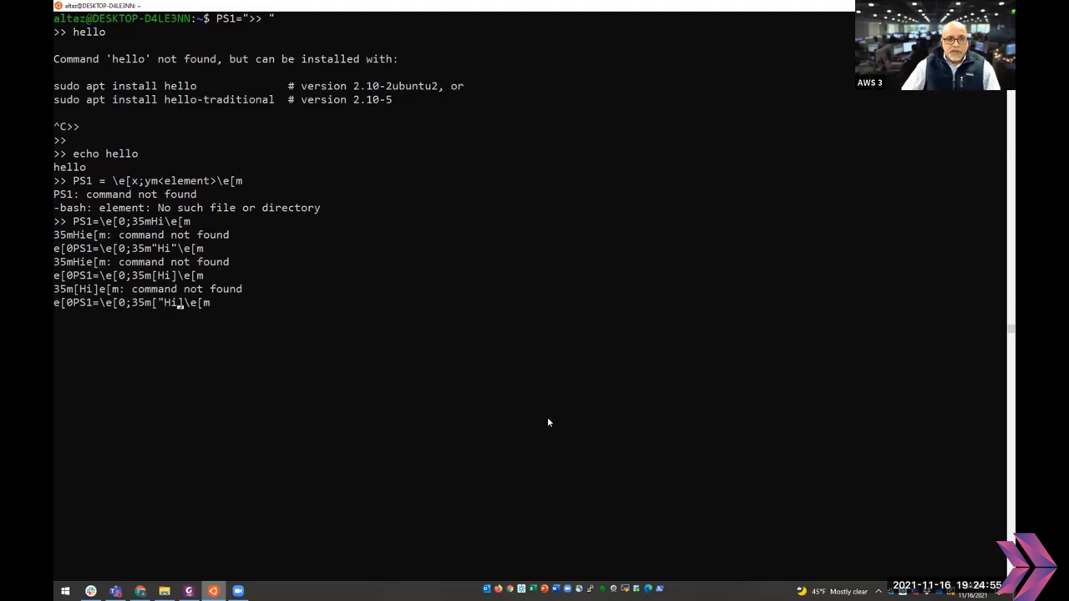
type("\"")
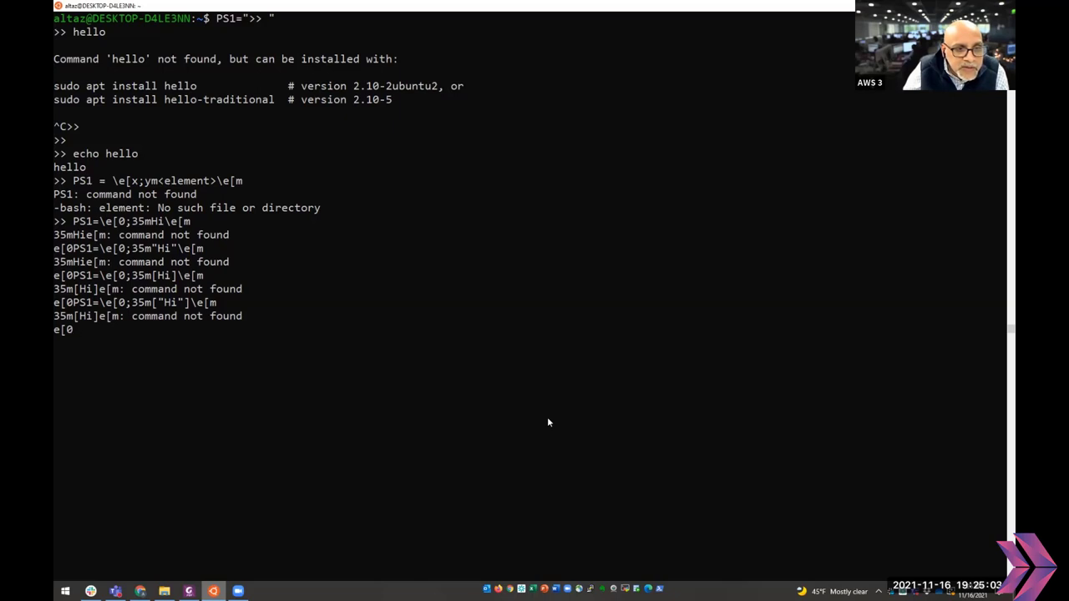
- Replace the bracketed ["Hi"] with the username element \u and run PS1=\e[0;35m\u\e[m
key("Up")
key("Left")
key("Left")
key("Left")
key("Left")
key("Left")
key("Left")
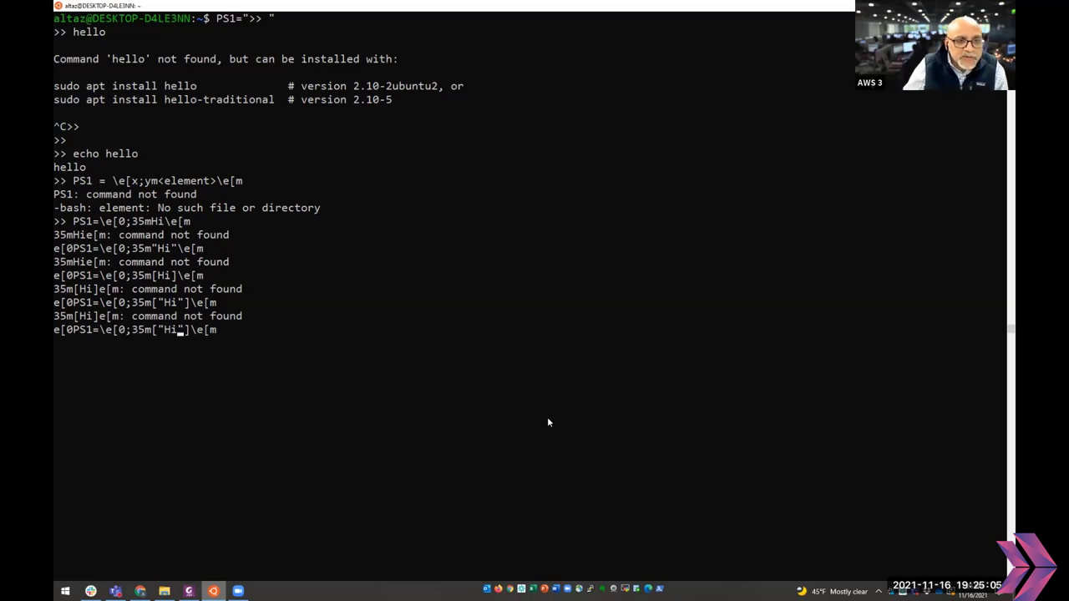
key("BackSpace")
key("BackSpace")
key("BackSpace")
key("BackSpace")
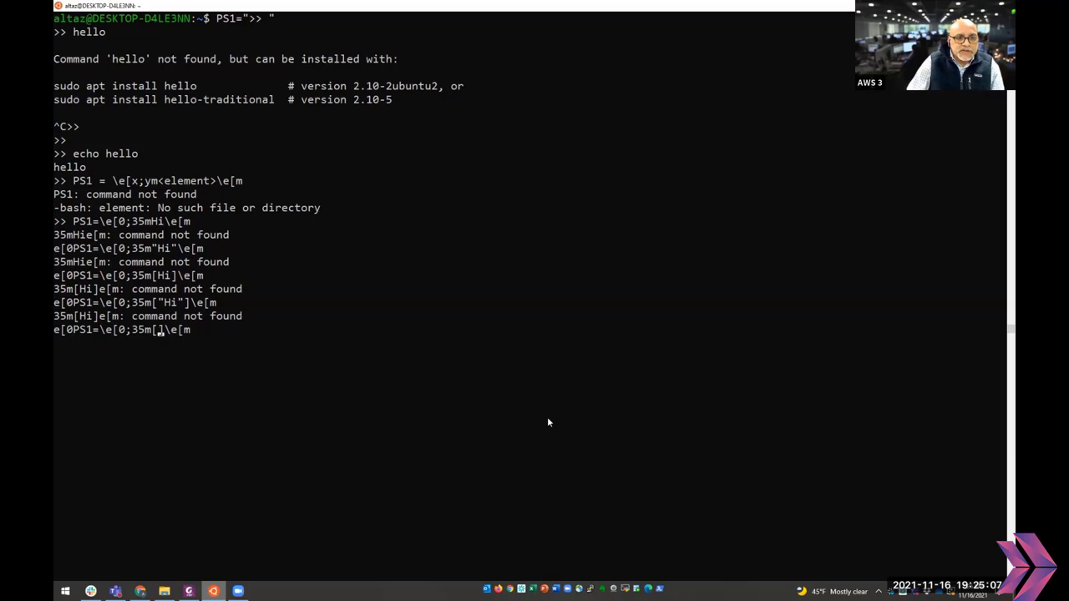
key("BackSpace")
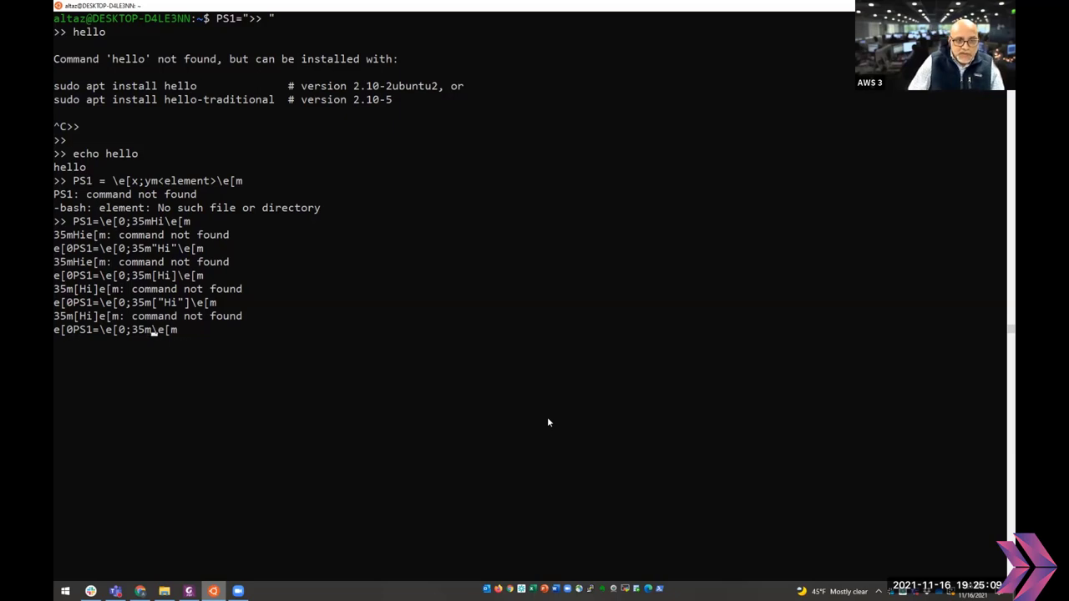
key("Delete")
type("\\u")
key("End")
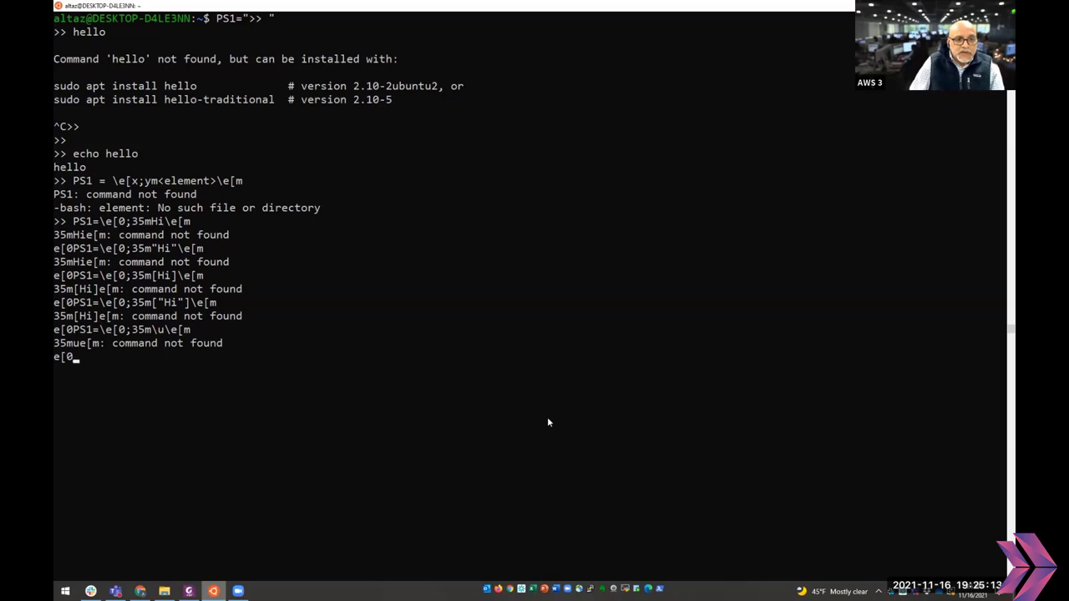
- Enclose the whole PS1 value in double quotes and run PS1="\e[0;35m\u\e[m"
key("alt+Tab")
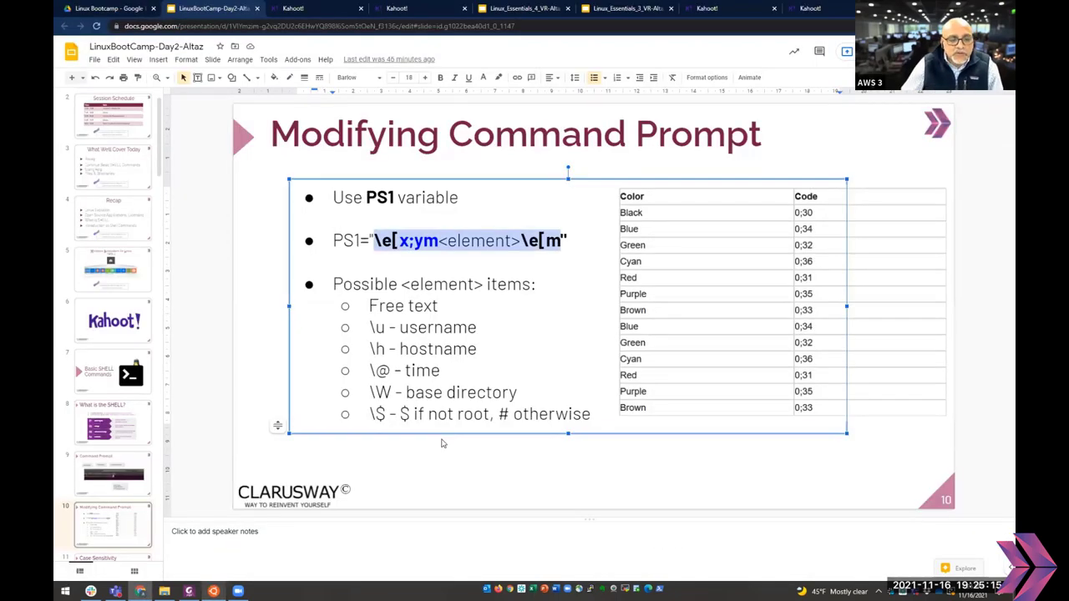
key("alt+Tab")
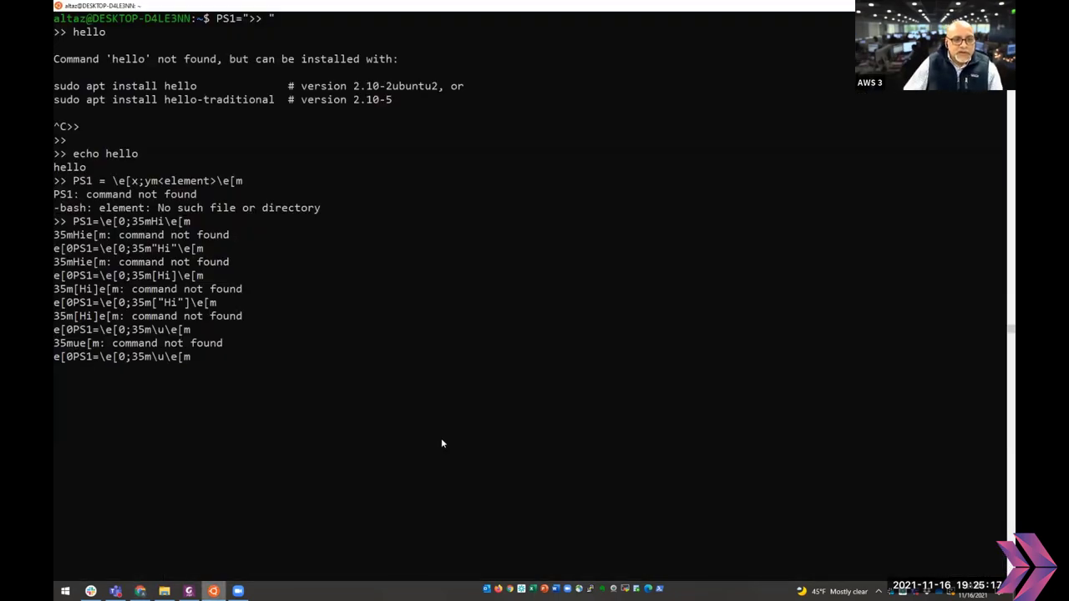
key("Left")
key("Left")
key("Left")
key("Left")
key("Left")
key("Left")
key("Left")
key("Left")
key("Left")
key("Left")
key("Left")
key("Left")
key("Left")
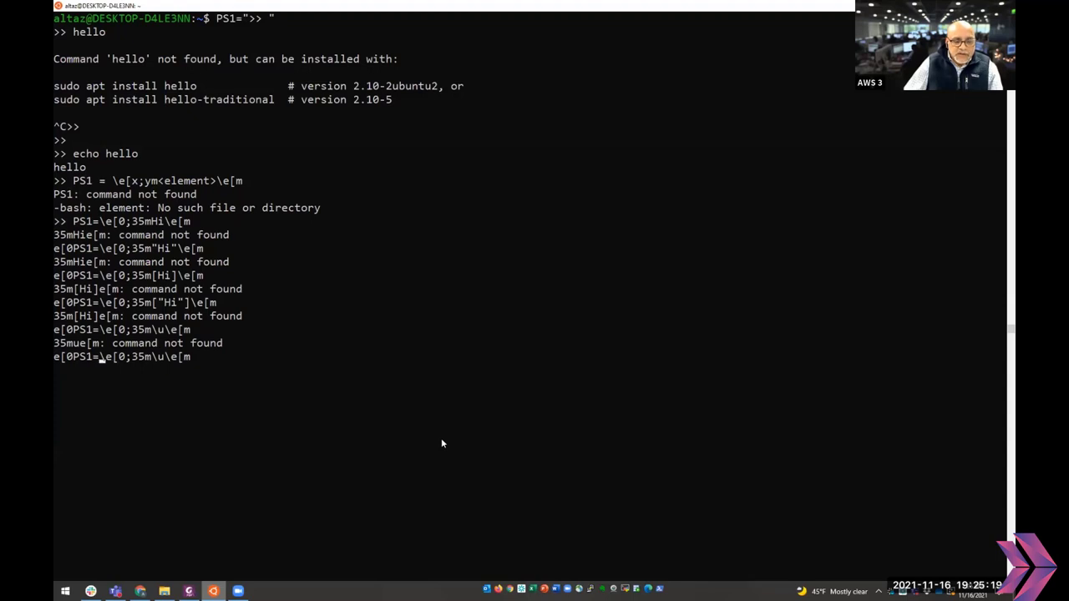
type("\"")
key("End")
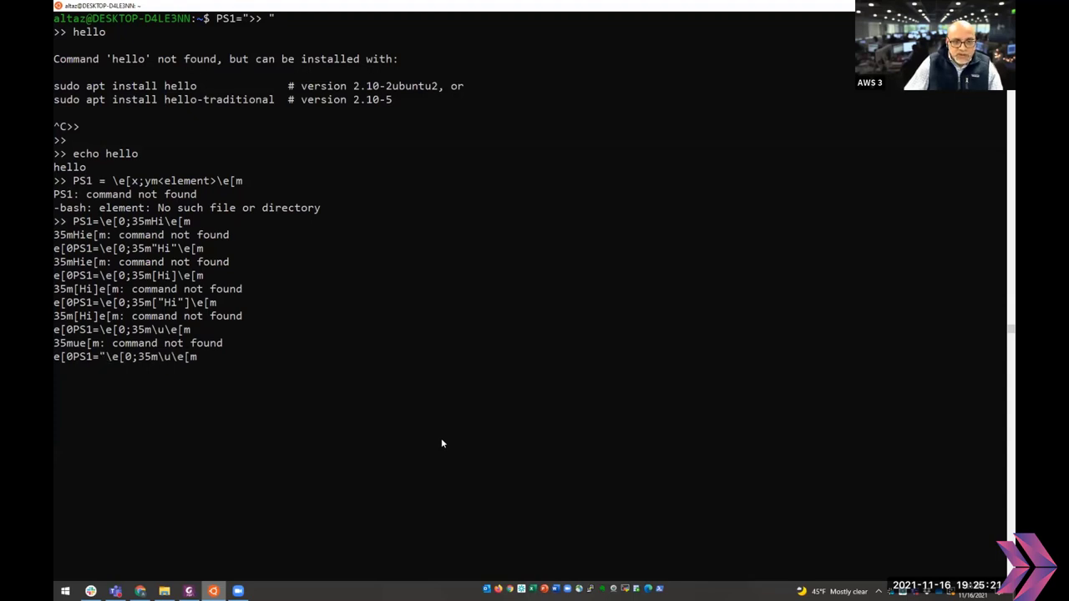
type("\"")
key("Return")
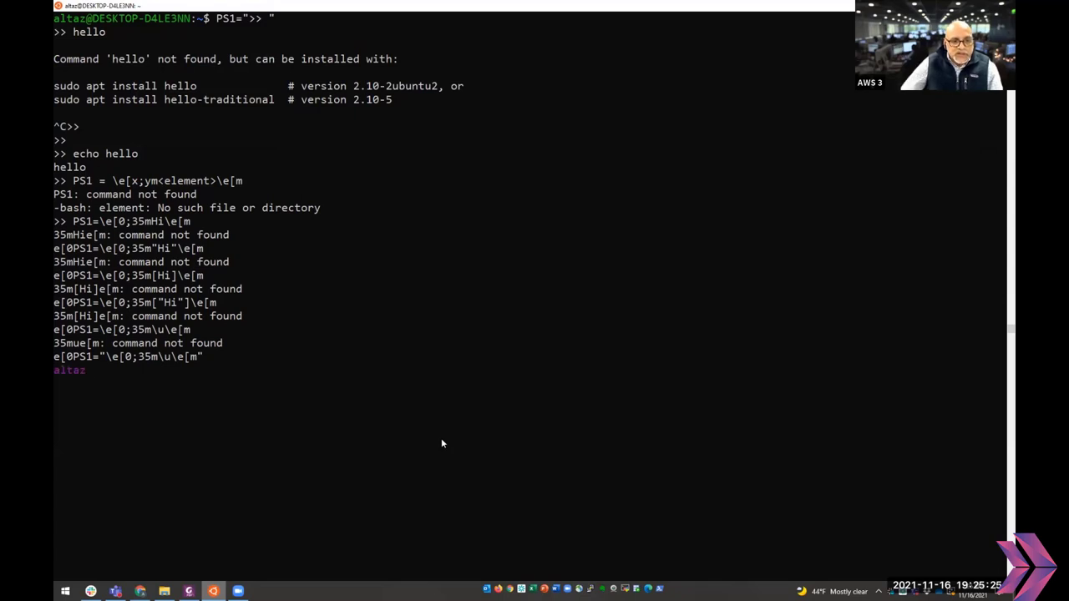
- Replace the username element \u with the free text Hi and run PS1="\e[0;35mHi\e[m"
left_click_drag(126, 357, 166, 359)
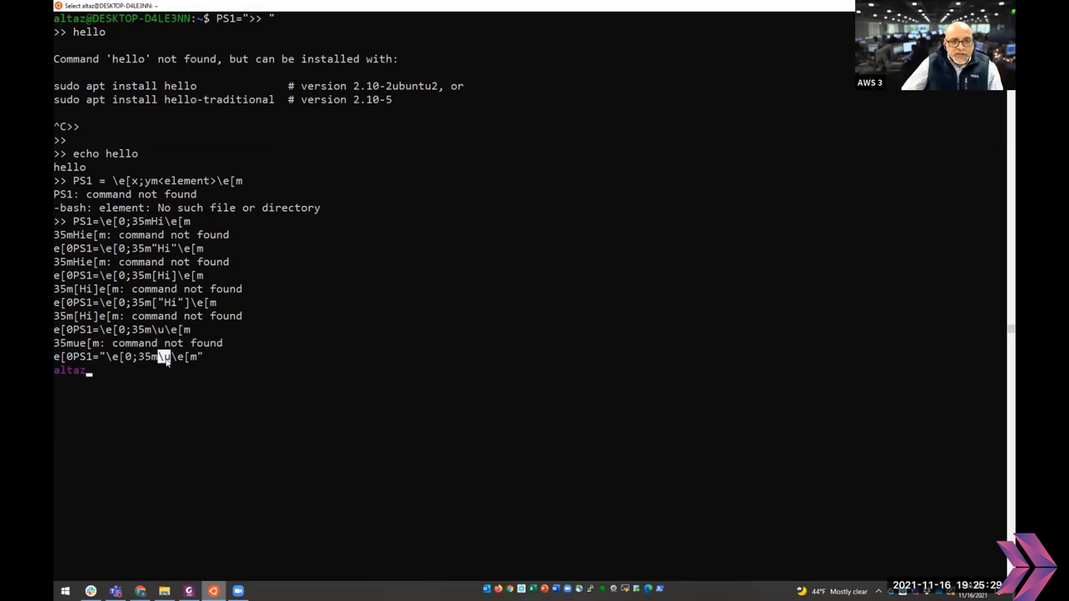
left_click(108, 371)
key("Up")
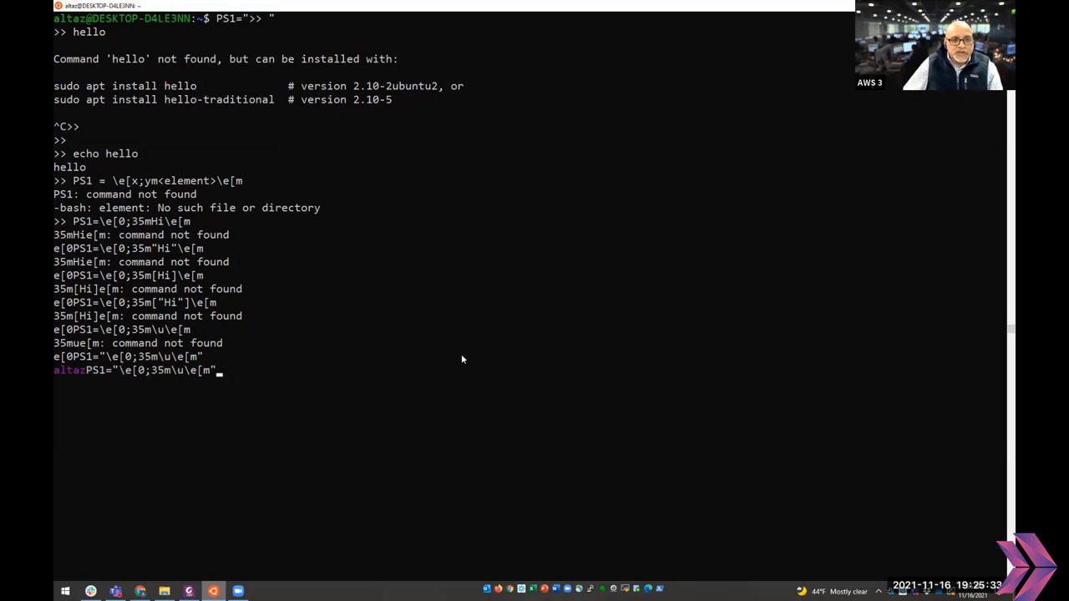
key("Left")
key("Left")
key("Left")
key("Left")
key("Left")
key("Left")
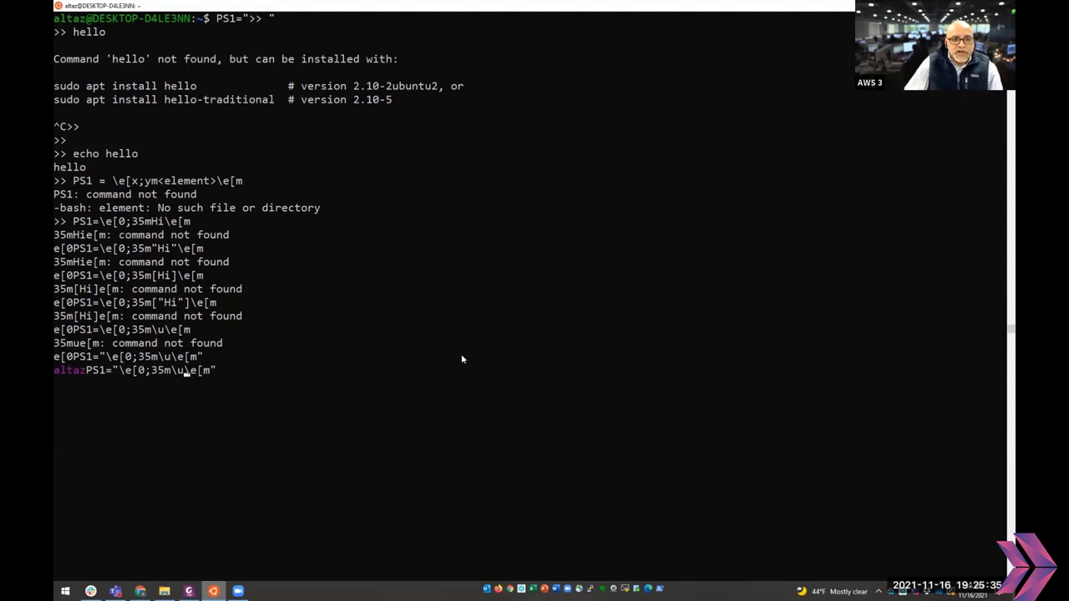
key("BackSpace")
key("BackSpace")
type("Hi")
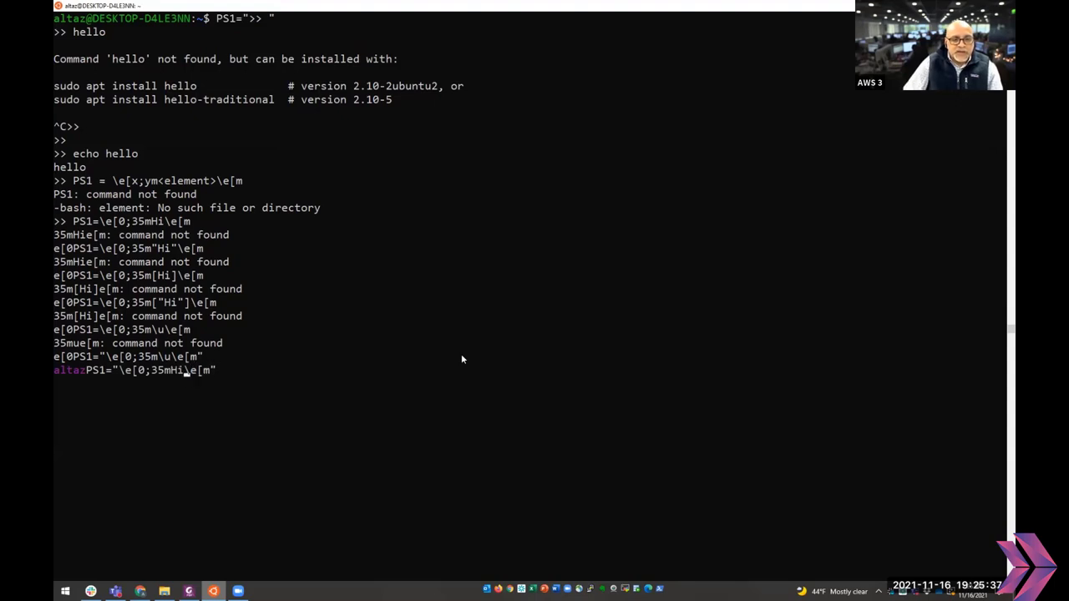
key("Return")
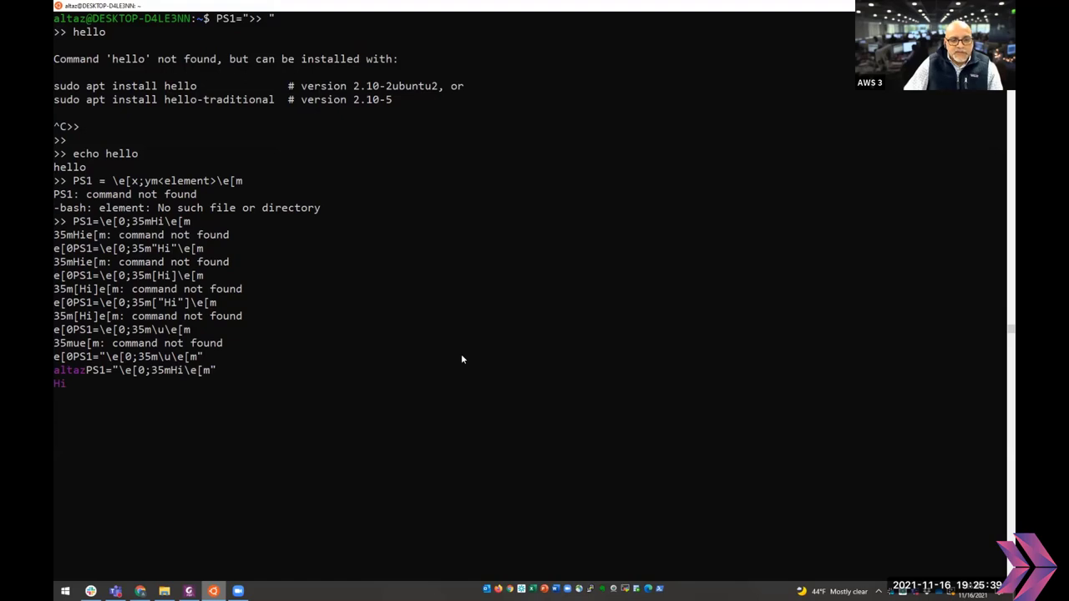
- Add a space before the closing quote and run PS1="\e[0;35mHi\e[m "
key("Up")
key("Left")
key("Left")
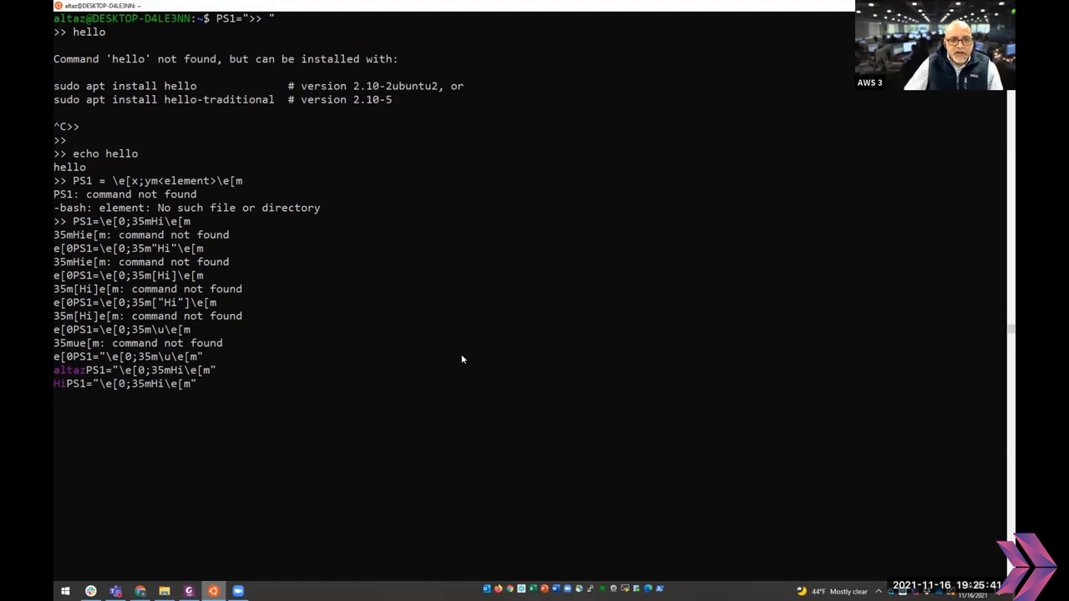
key("Return")
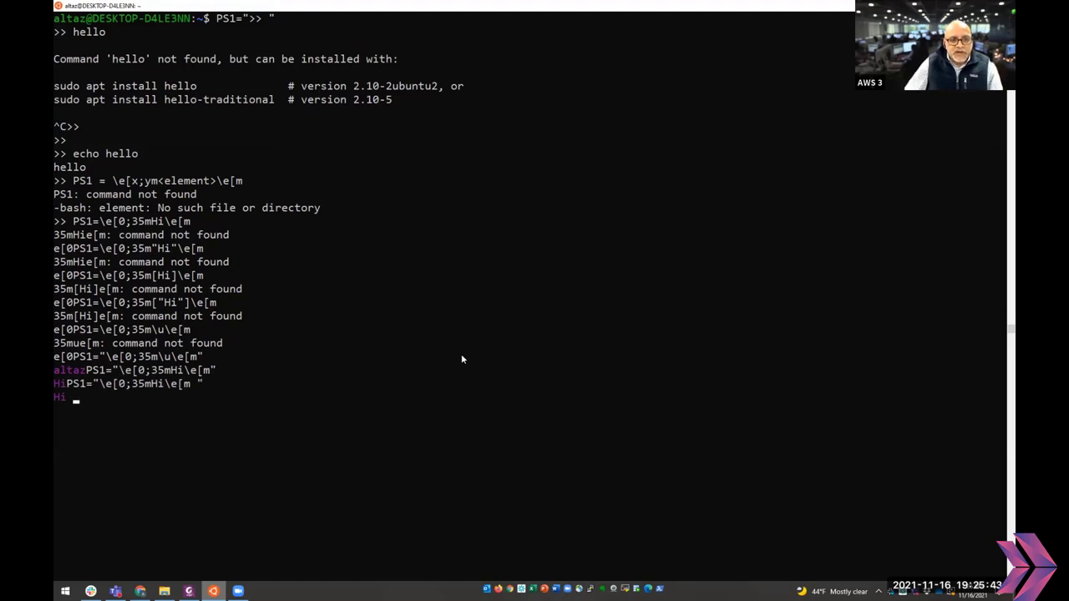
- Insert a space and the username element \u after Hi, and run PS1="\e[0;35mHi \u\e[m "
key("Up")
key("Left")
key("Left")
key("Left")
key("Left")
key("Left")
key("Left")
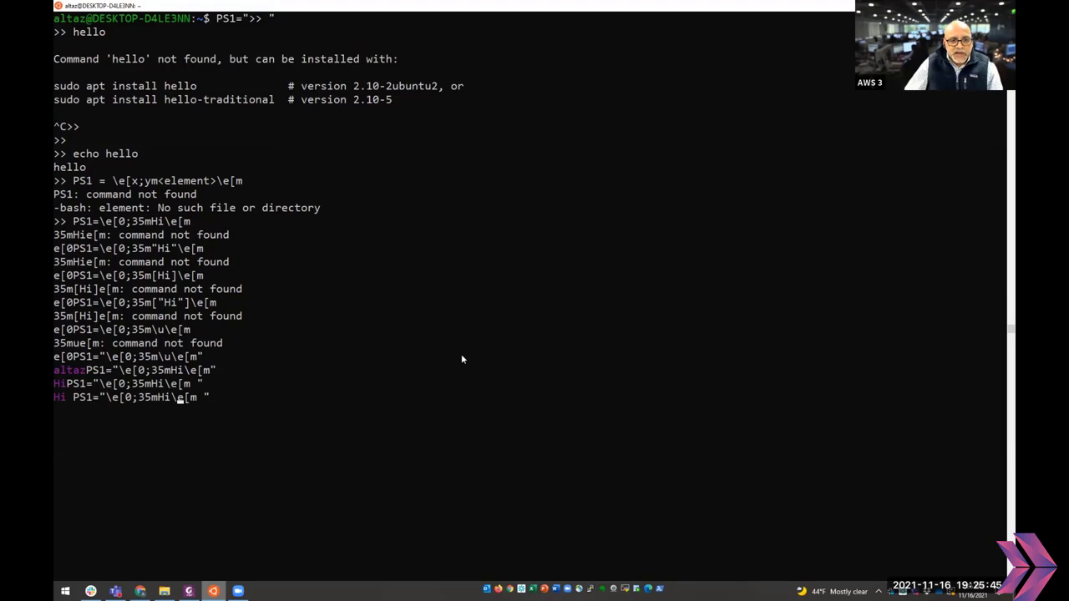
type("\\")
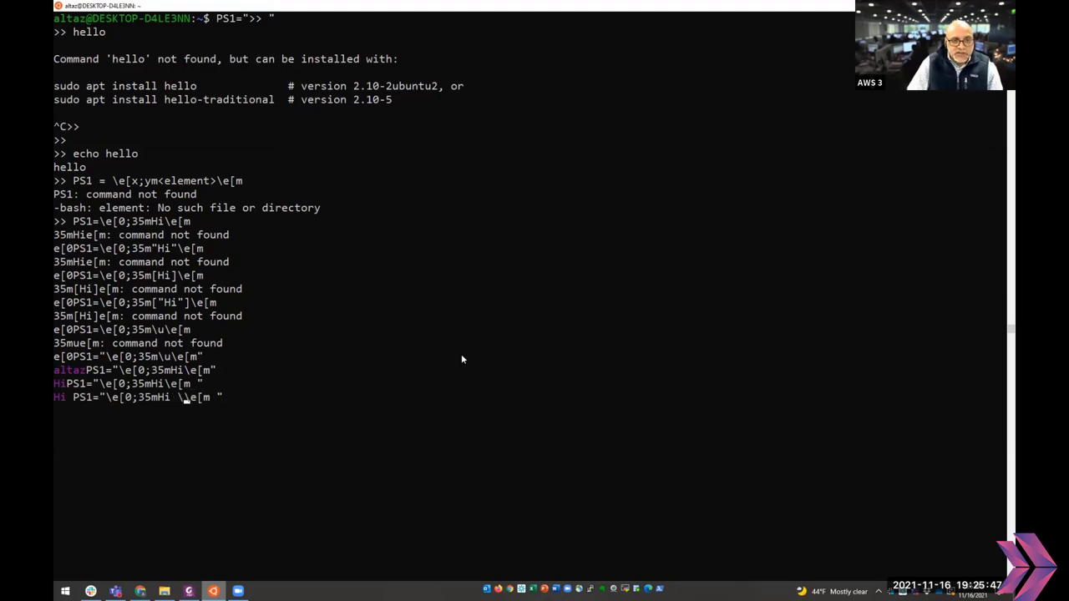
type("u")
key("End")
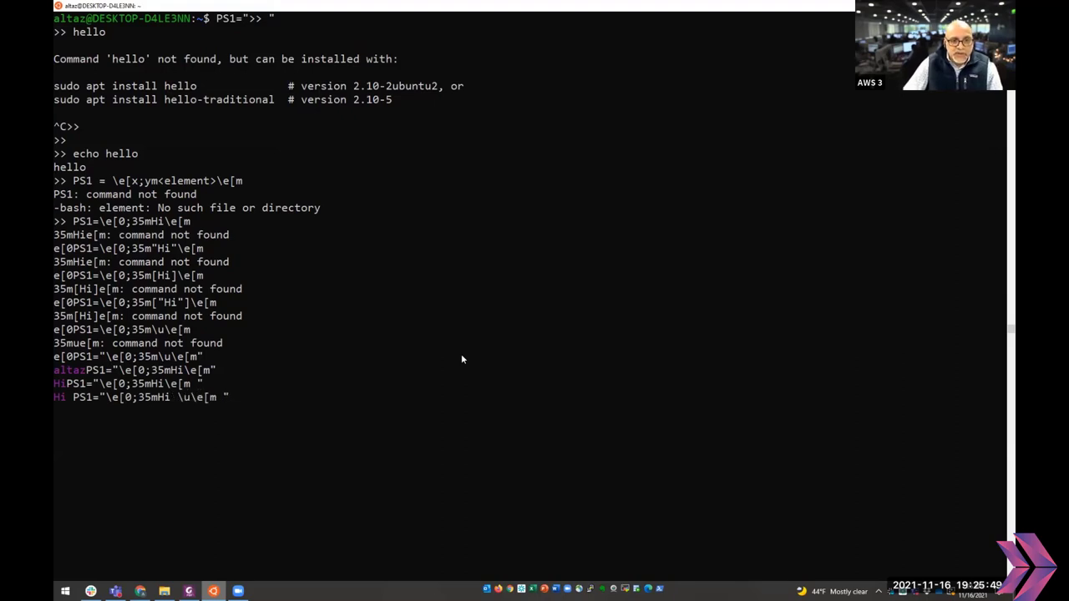
key("Return")
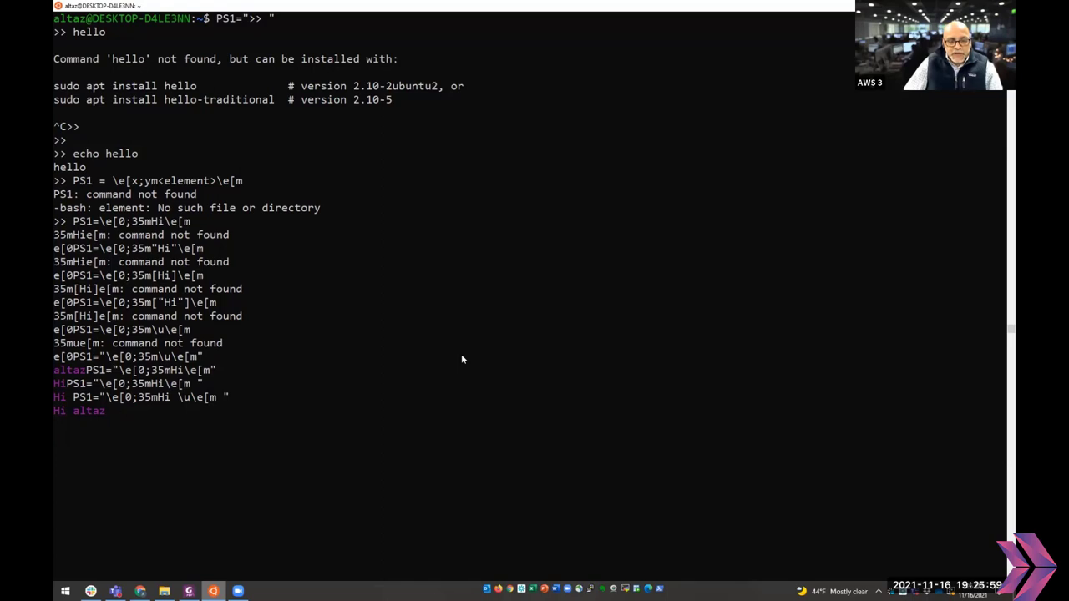
- Recall the last PS1 command and insert the slide's copied template \e[x;ym<element>\e[m before its closing quote
key("Up")
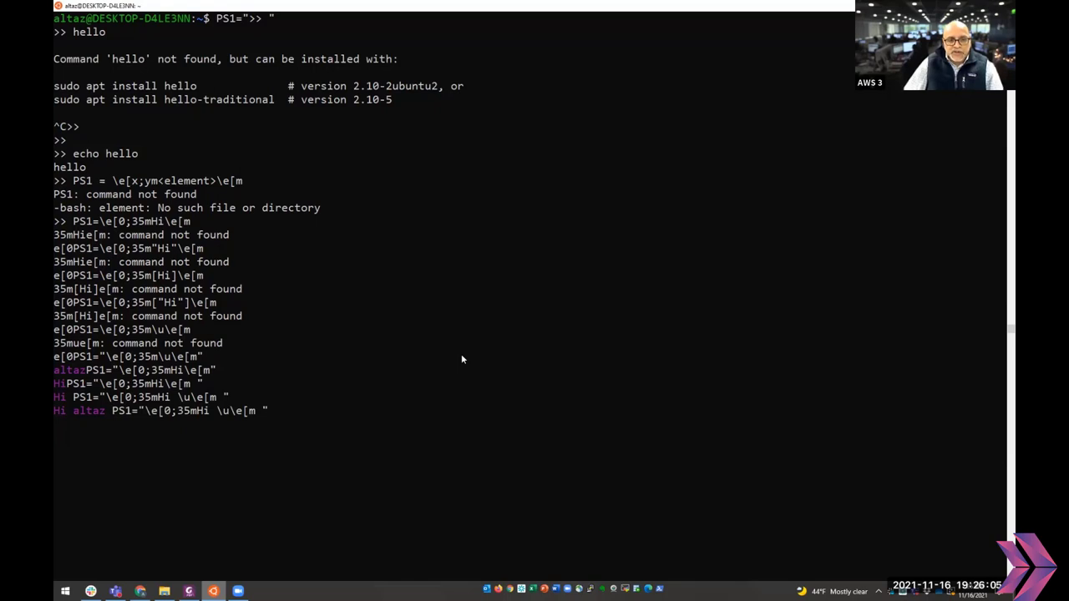
key("alt+Tab")
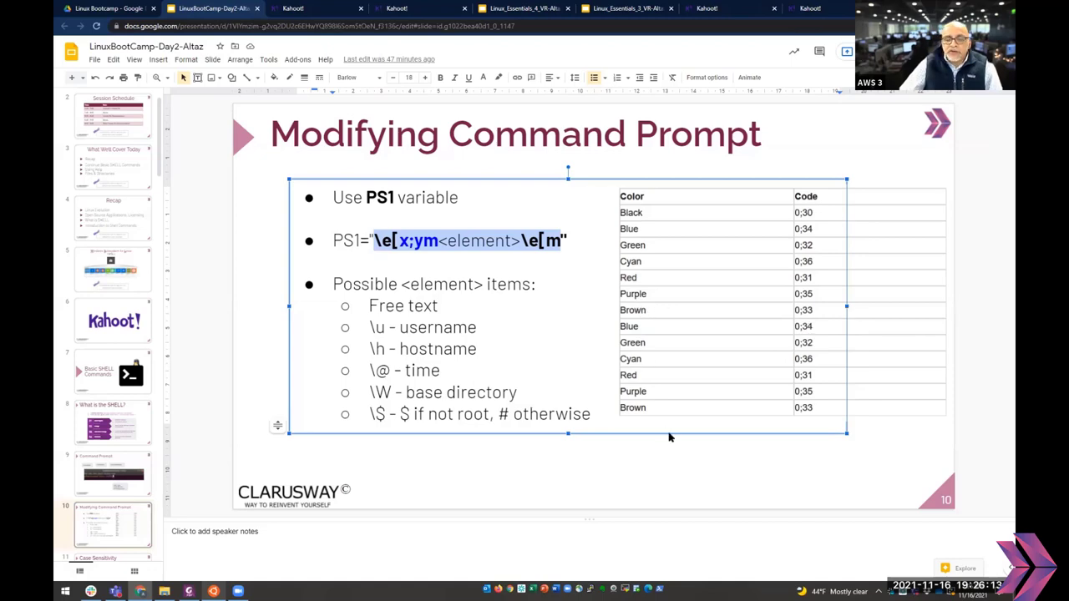
key("alt+Tab")
key("alt+Tab")
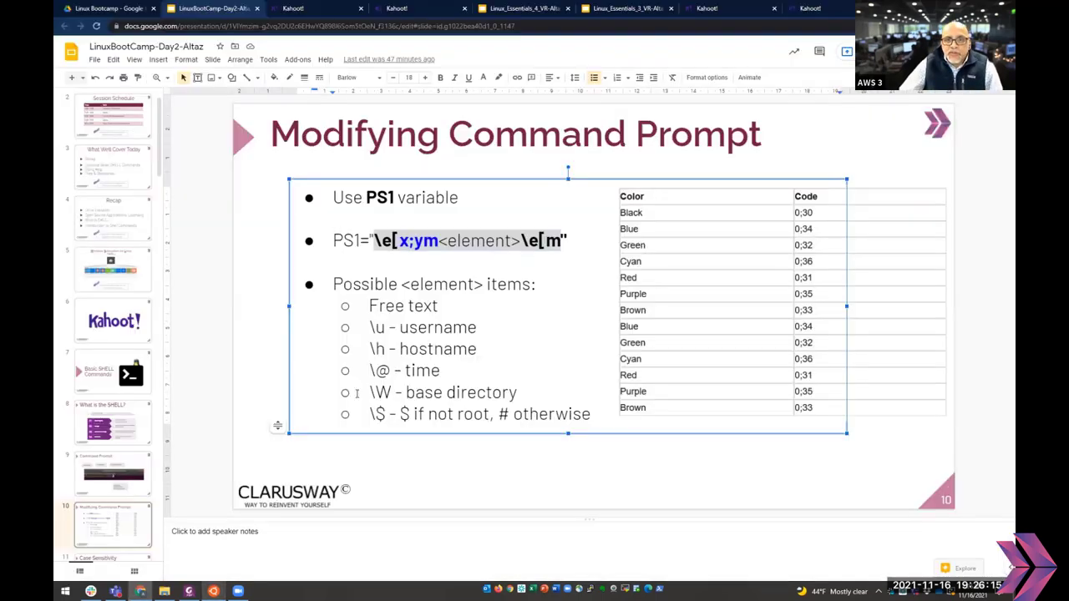
right_click(436, 246)
left_click(459, 274)
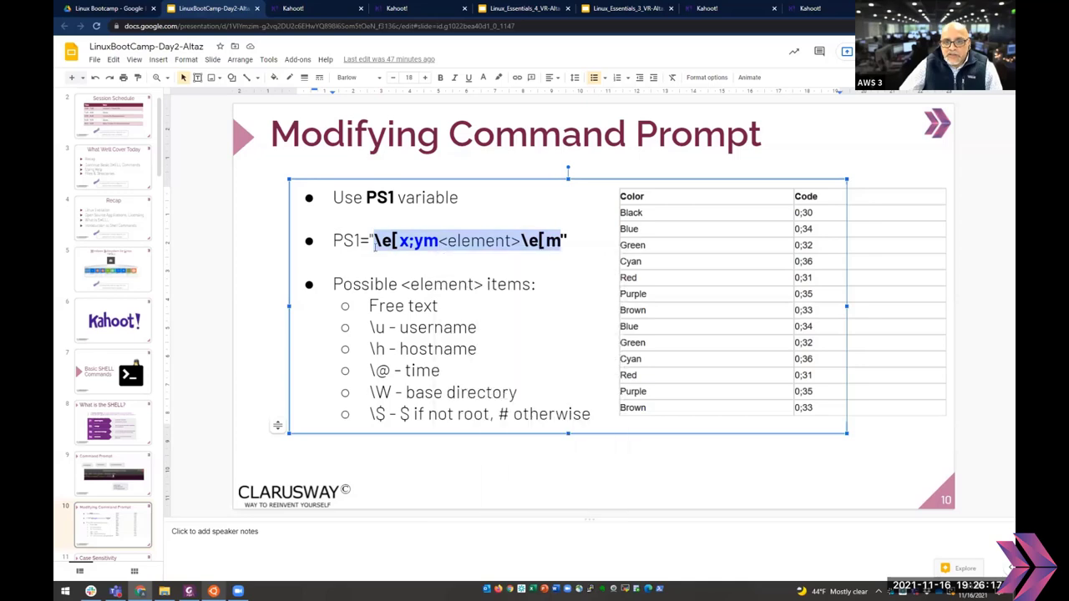
key("alt+Tab")
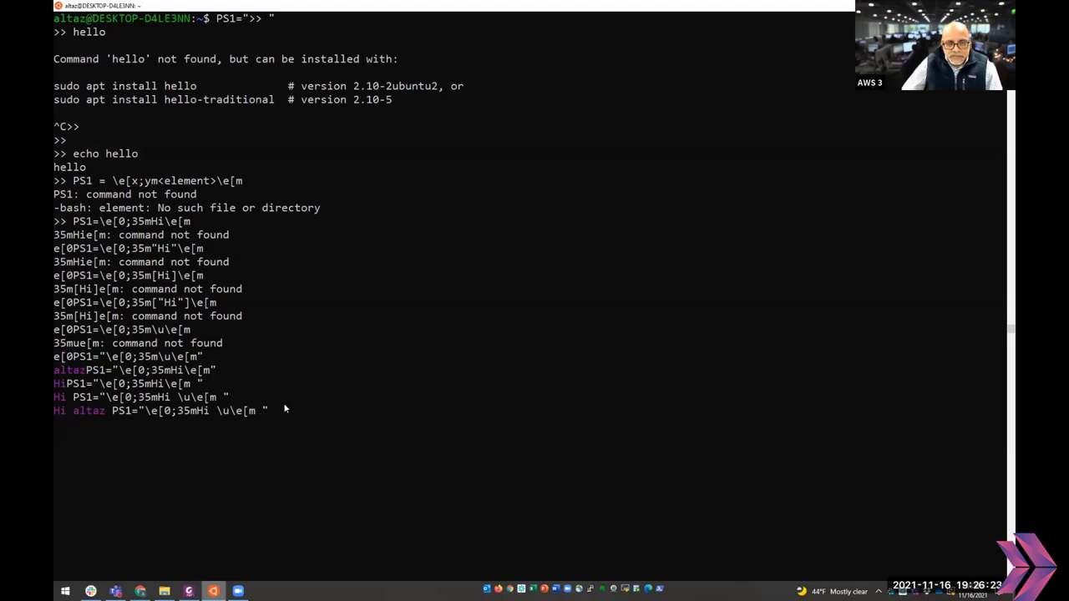
right_click(261, 415)
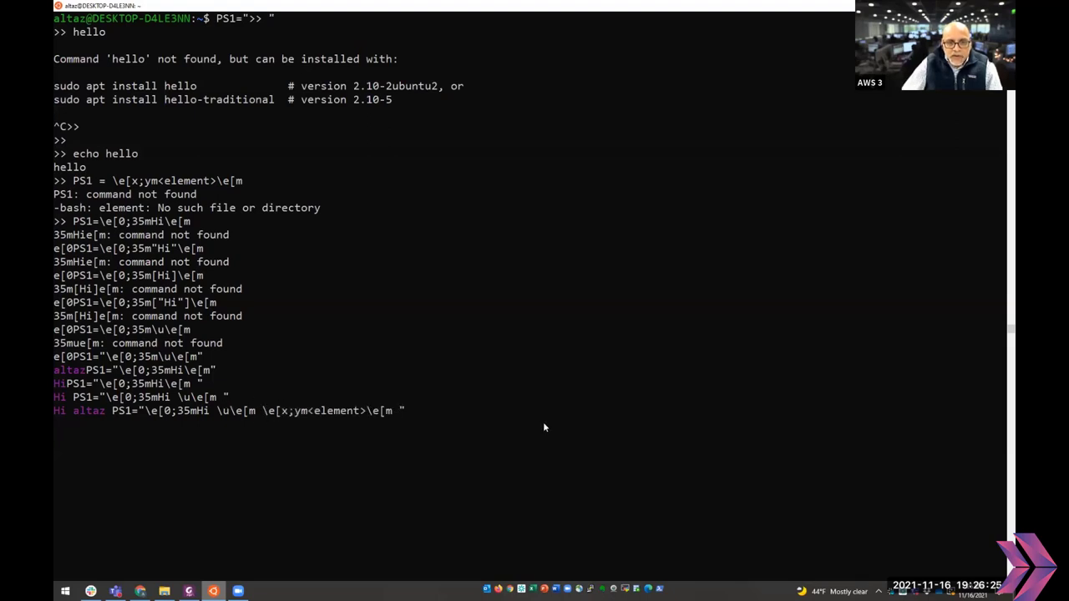
- Look up brown in the slide's colour table and replace x;y in the inserted template with 0;33
key("Left")
key("Left")
key("Left")
key("Left")
key("Left")
key("Left")
key("Left")
key("Left")
key("Left")
key("Left")
key("Left")
key("Left")
key("Left")
key("Left")
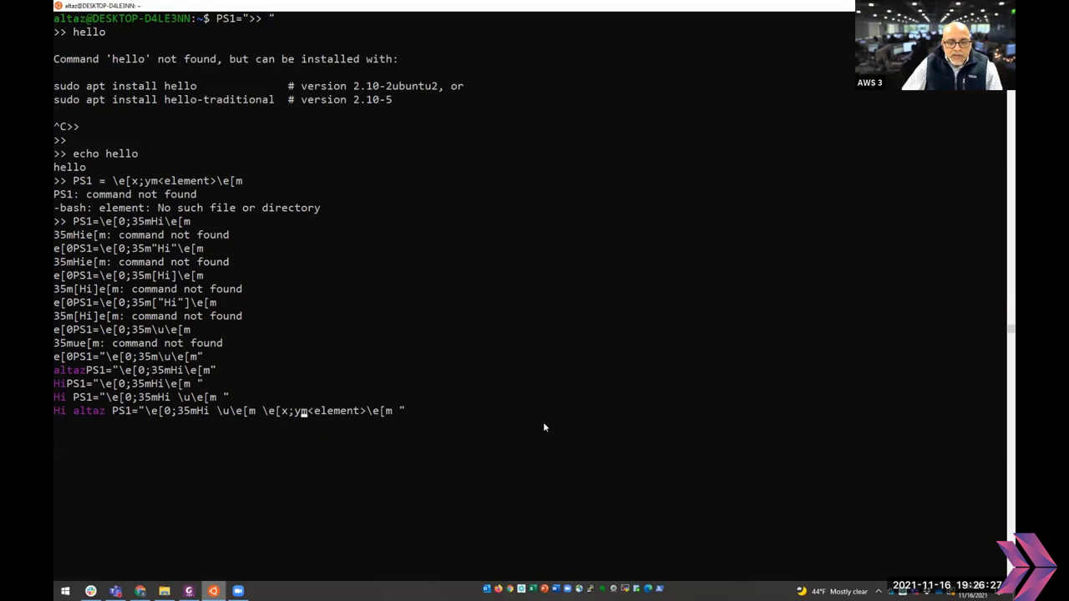
key("alt+Tab")
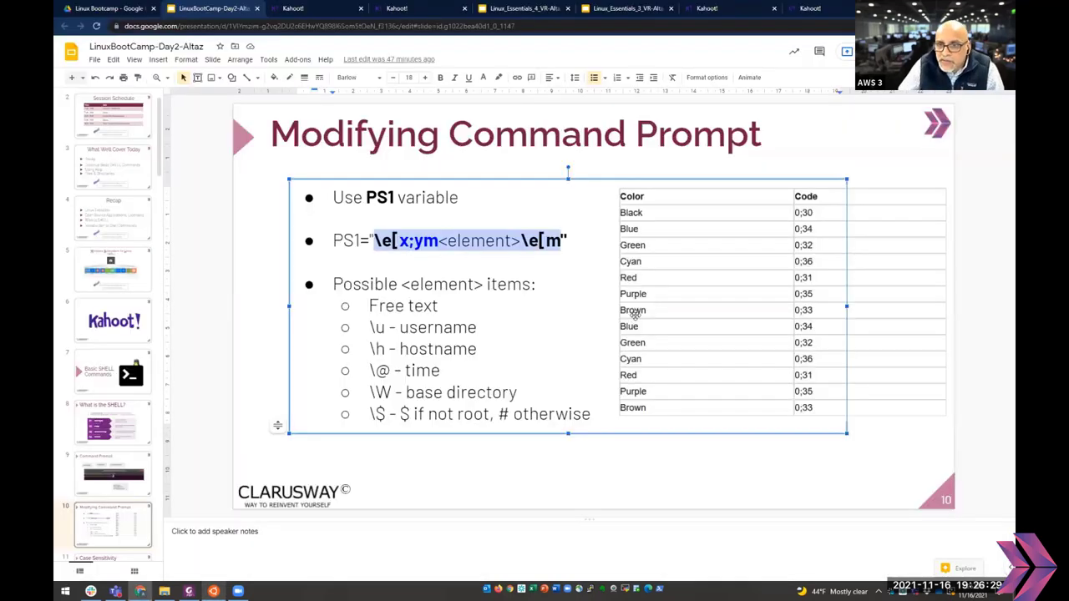
key("alt+Tab")
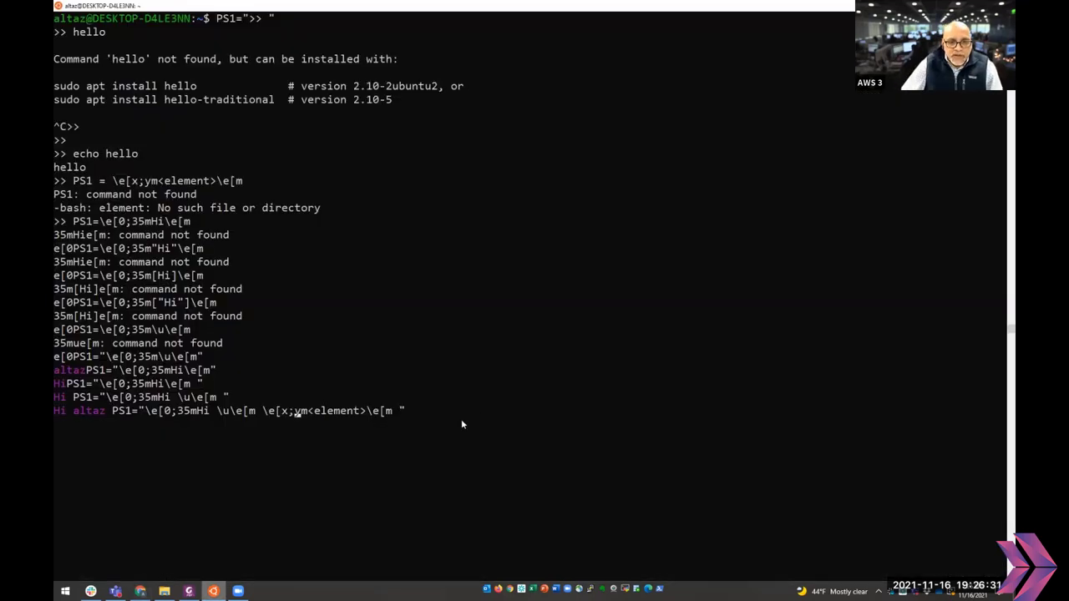
key("BackSpace")
type("0")
key("Right")
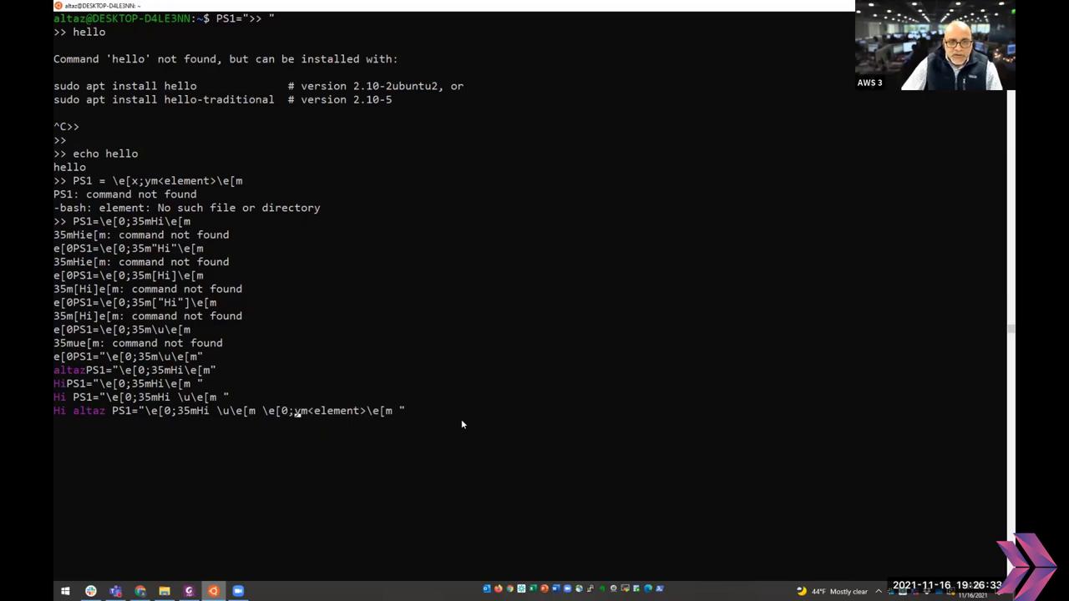
key("Delete")
type("33")
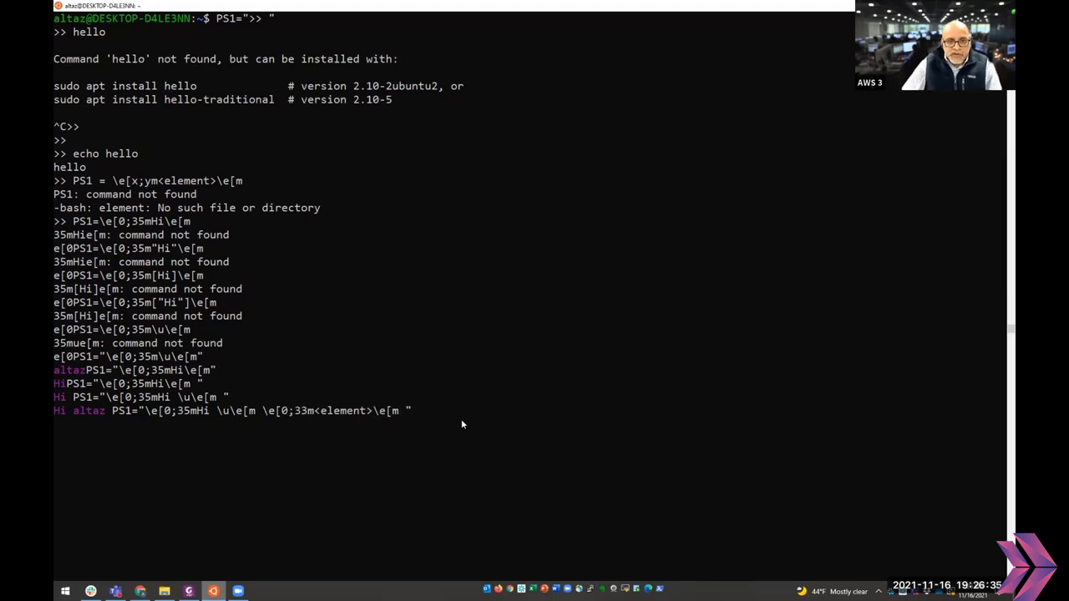
- Delete the <element> placeholder from the second colour block of the PS1 command
key("Right")
key("Right")
key("Right")
key("Right")
key("Right")
key("Right")
key("Right")
key("Right")
key("Right")
key("Right")
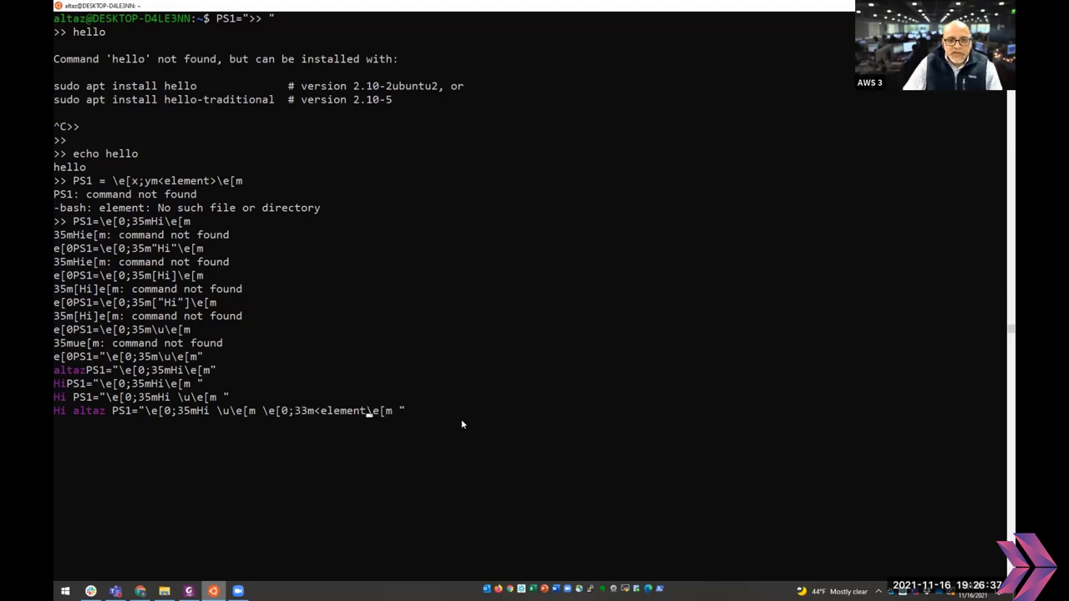
key("BackSpace")
key("BackSpace")
key("BackSpace")
key("BackSpace")
key("BackSpace")
key("BackSpace")
key("BackSpace")
key("BackSpace")
key("BackSpace")
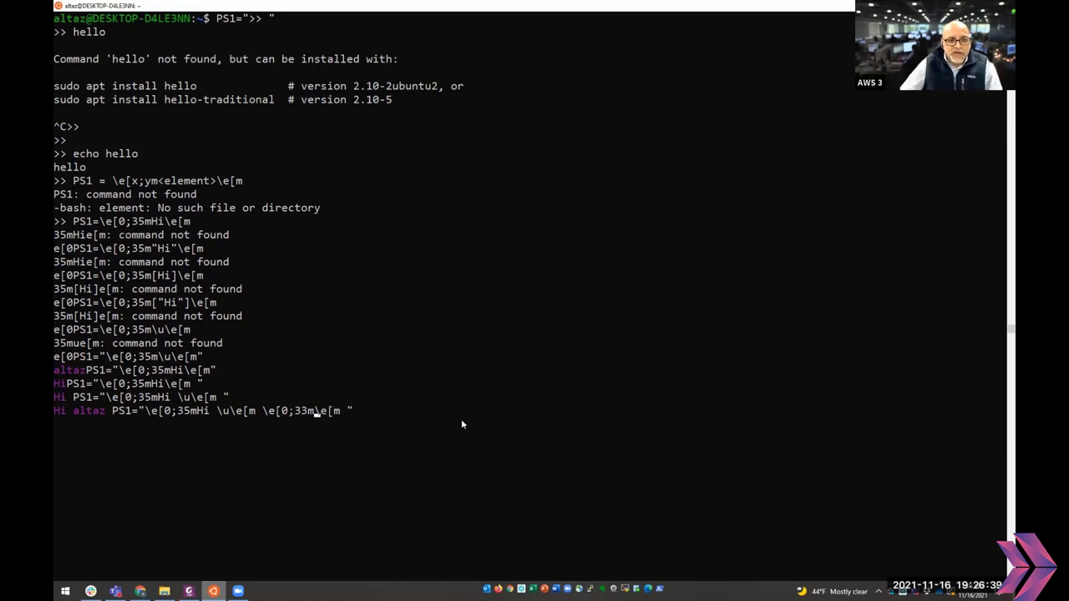
- Review the slide's possible element items from free text to time, and select the time code \@
key("alt+Tab")
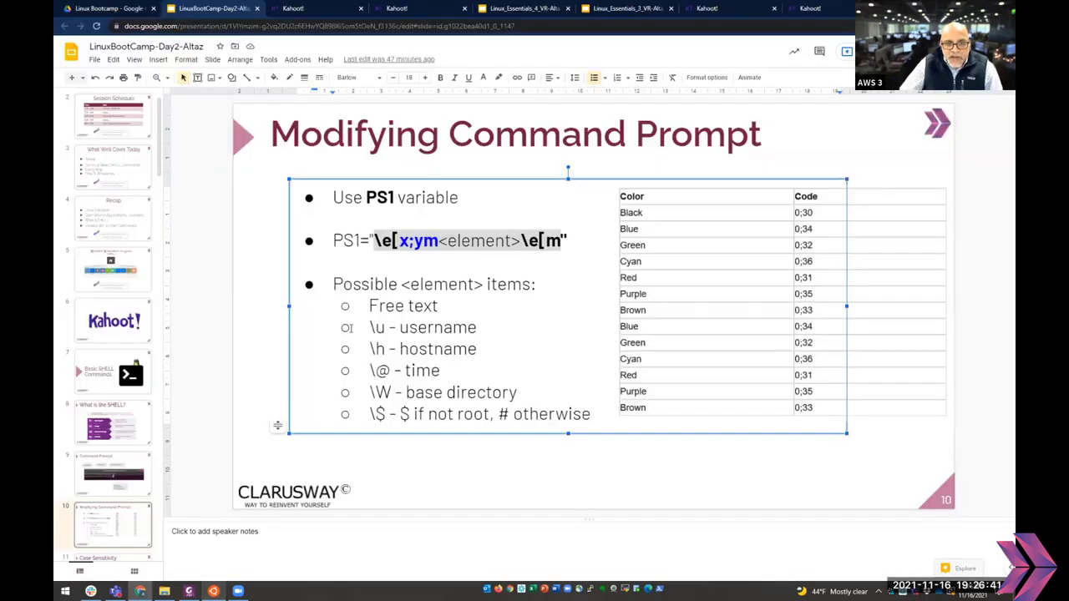
left_click_drag(369, 306, 438, 307)
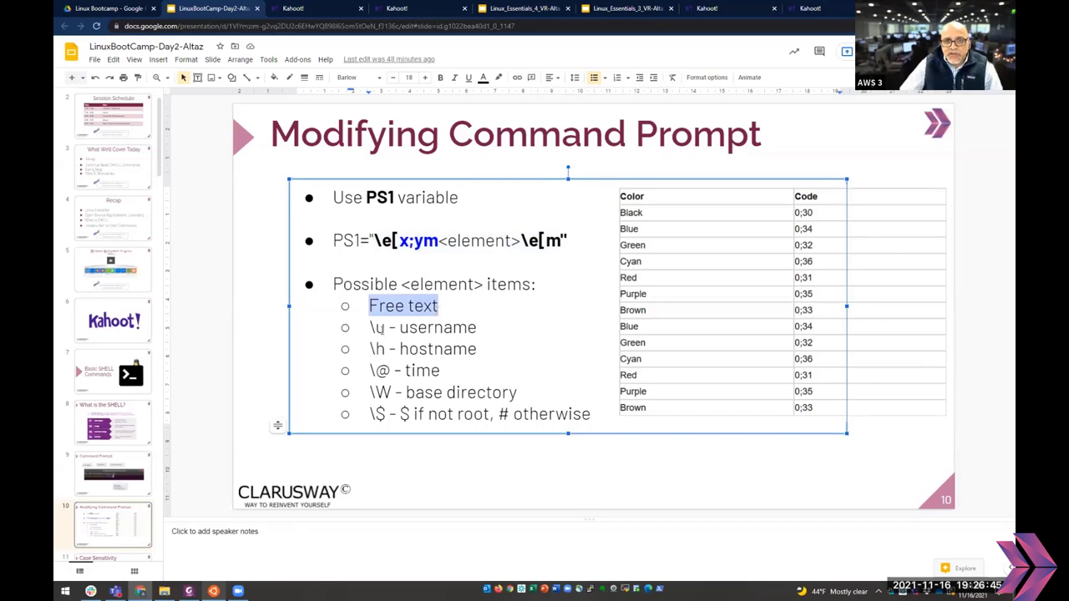
left_click_drag(369, 328, 478, 330)
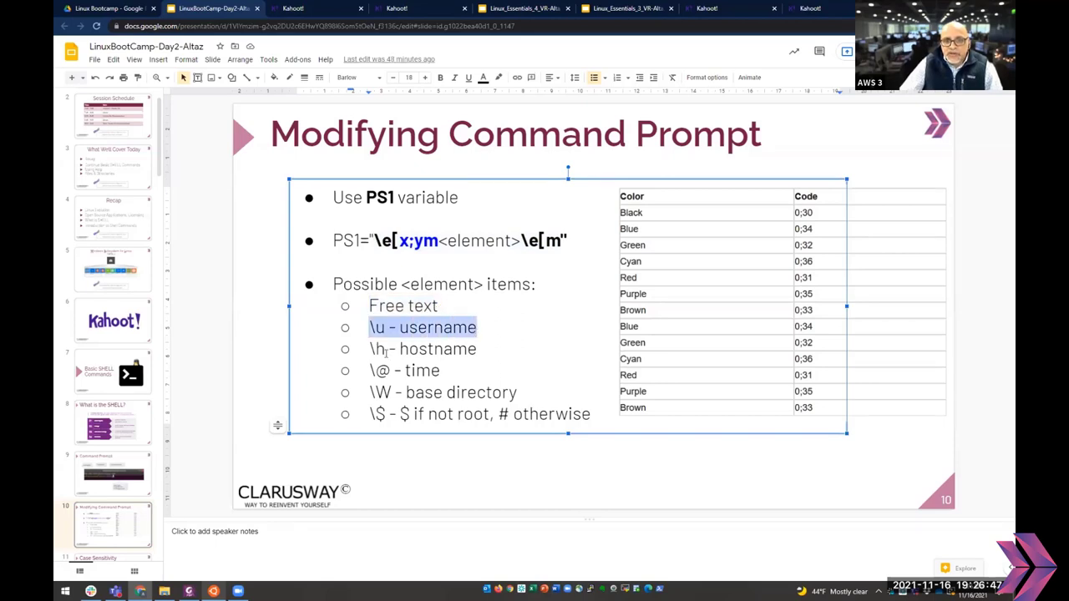
left_click_drag(368, 350, 487, 354)
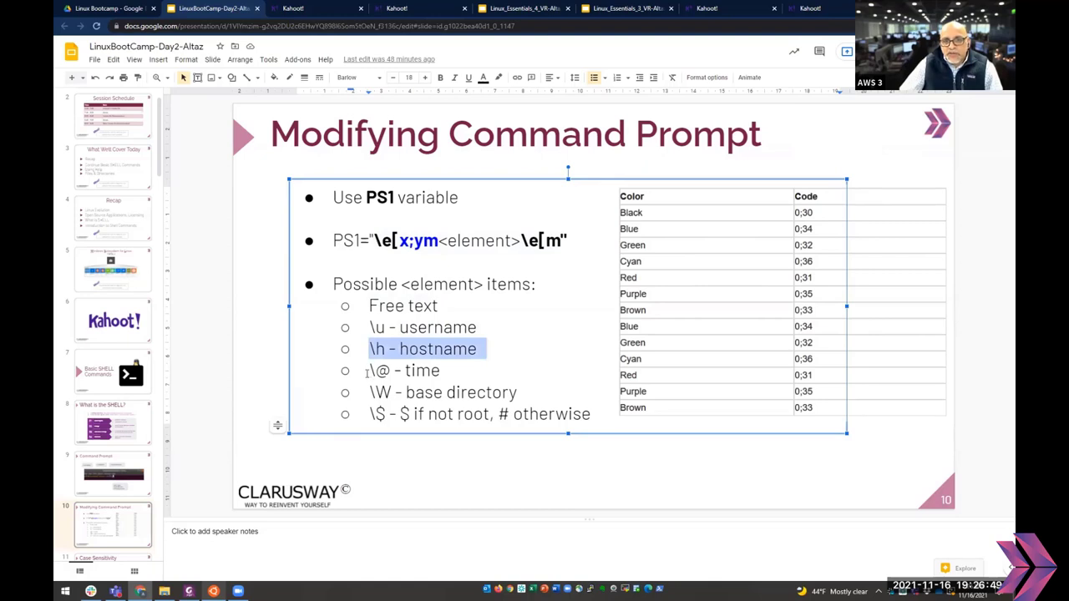
left_click_drag(369, 370, 442, 384)
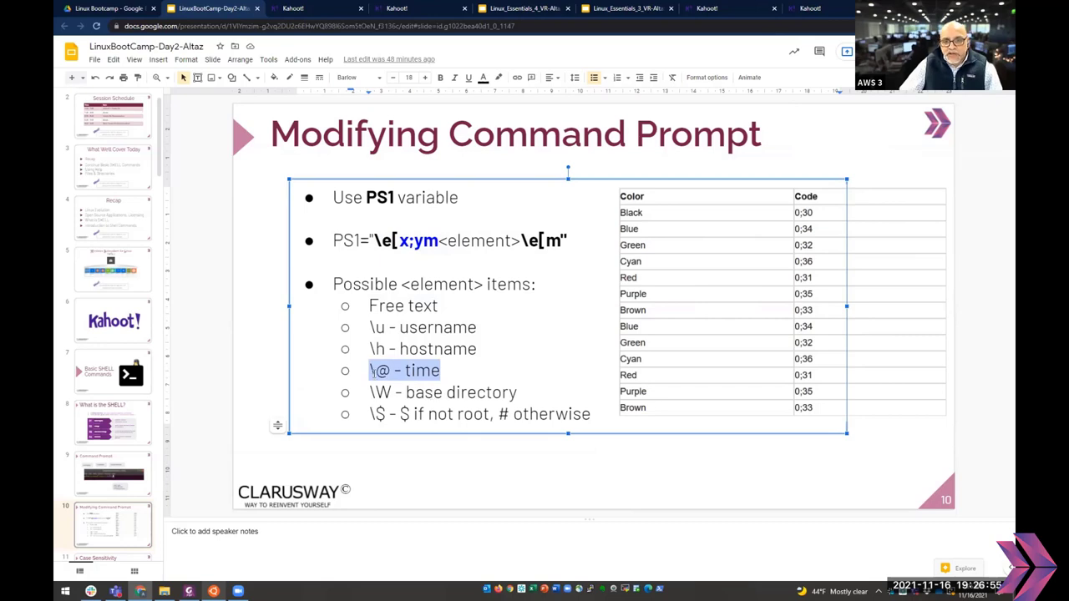
left_click_drag(370, 372, 390, 377)
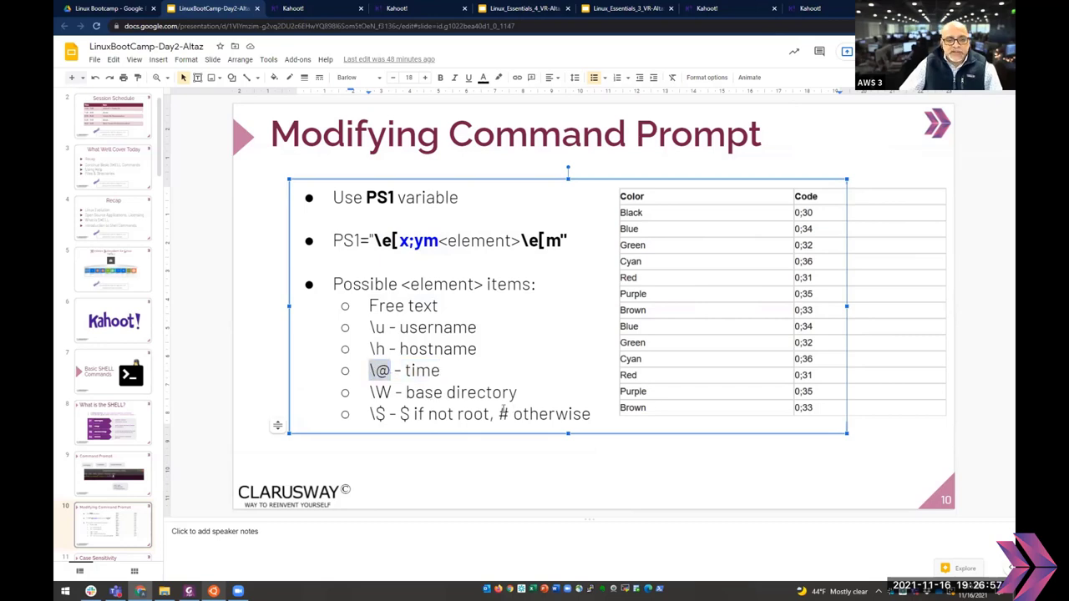
- Switch to the Ubuntu terminal, insert " it is \@" after \e[0;33m in the second colour block, and run the PS1 command
key("alt+Tab")
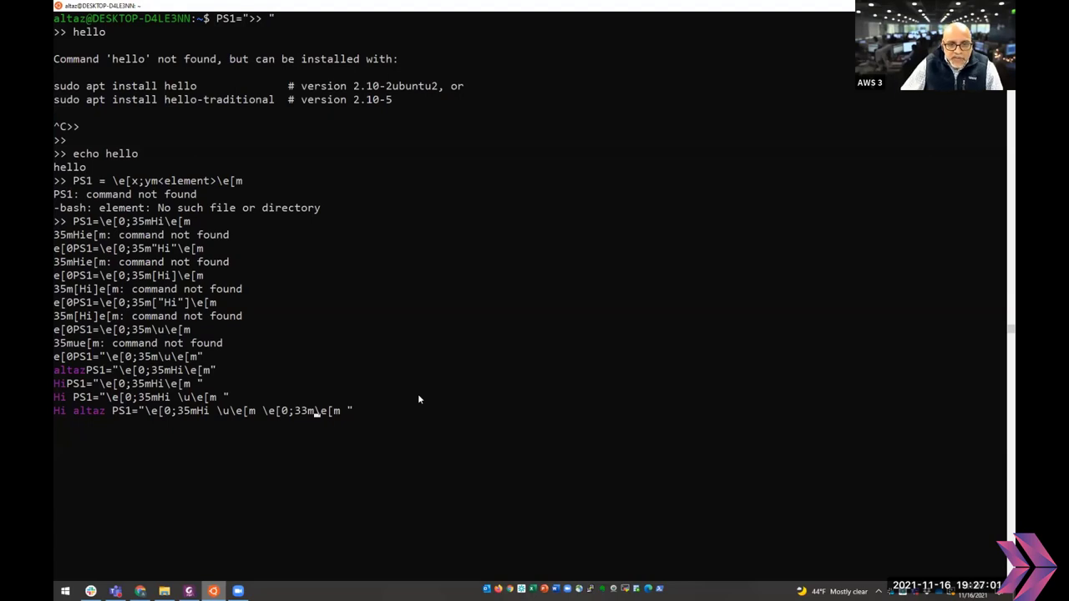
key("Right")
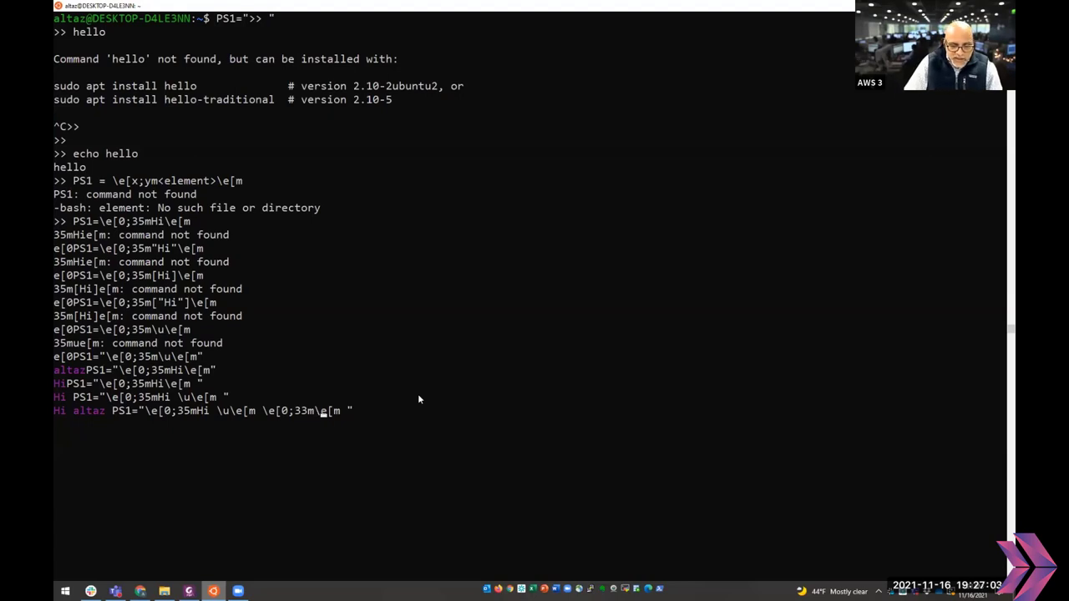
type("\\@")
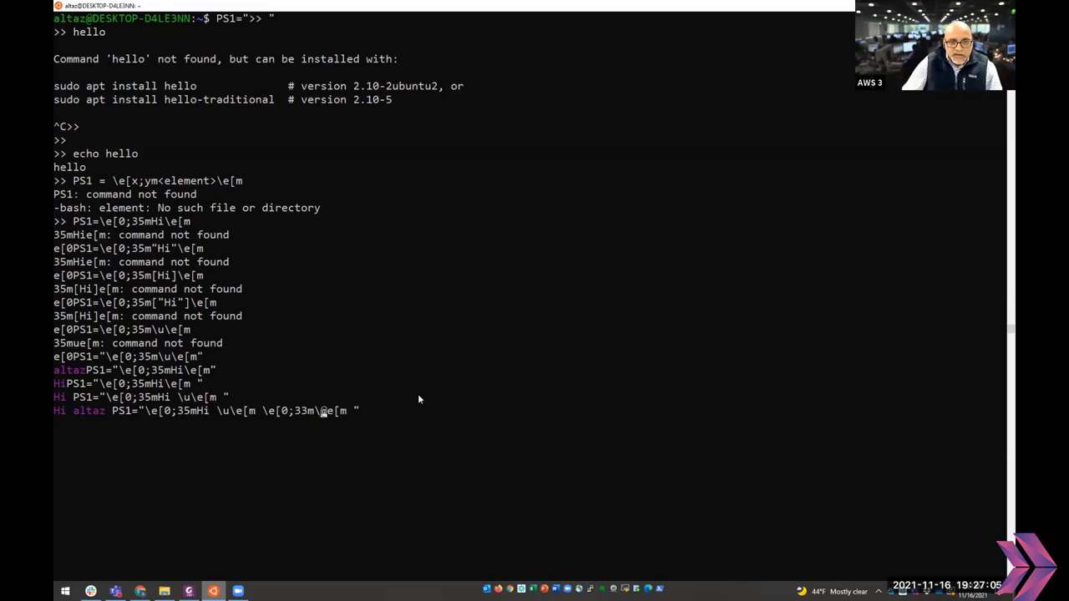
key("Left")
key("Left")
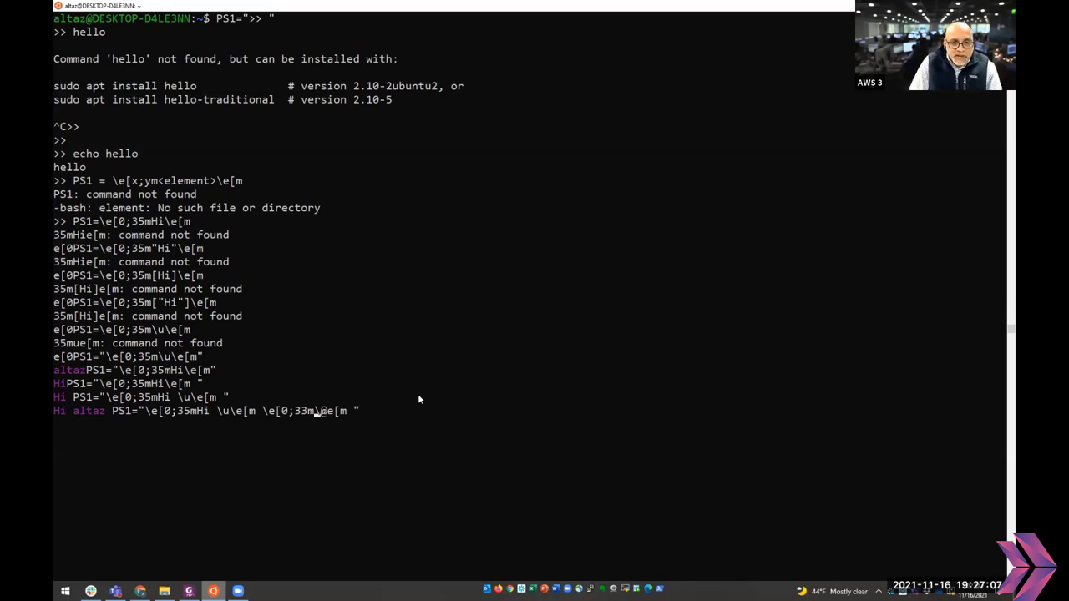
type("it is")
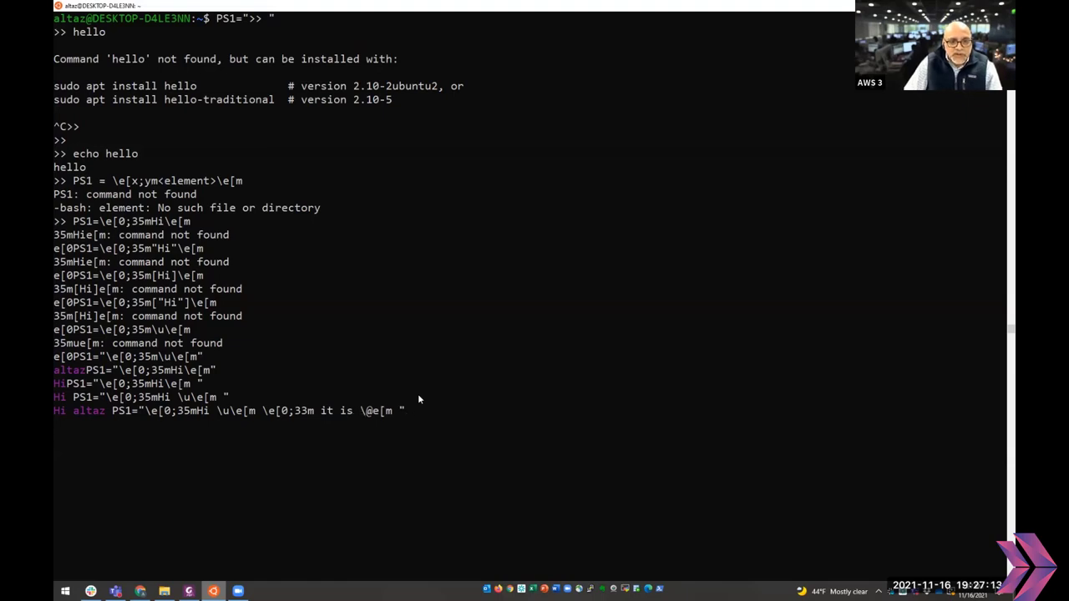
key("Return")
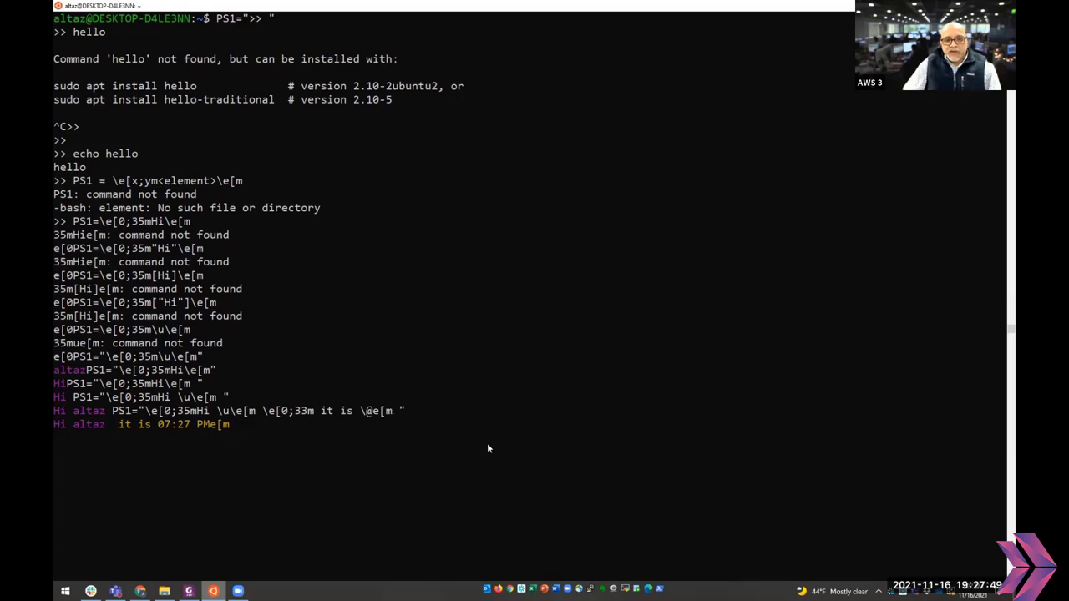
- Recall the PS1 command, find the $ prompt-symbol code on the slide, insert \$ after the final e[m, and run it
key("Up")
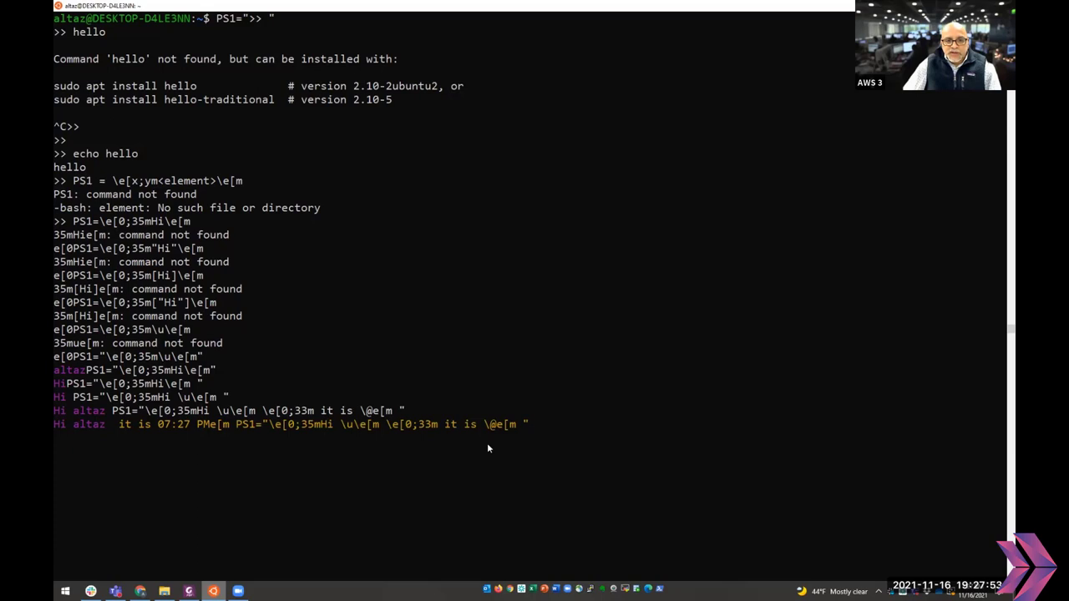
key("Left")
key("Left")
key("Left")
key("Left")
key("Left")
key("Left")
key("Left")
key("Left")
key("Left")
key("Left")
key("Left")
key("Left")
key("Left")
key("Left")
key("Left")
key("Left")
key("Left")
key("Left")
key("Left")
key("Left")
key("Left")
key("Left")
key("Left")
key("Left")
key("Left")
key("Left")
key("Left")
key("Left")
key("Left")
key("Left")
key("Left")
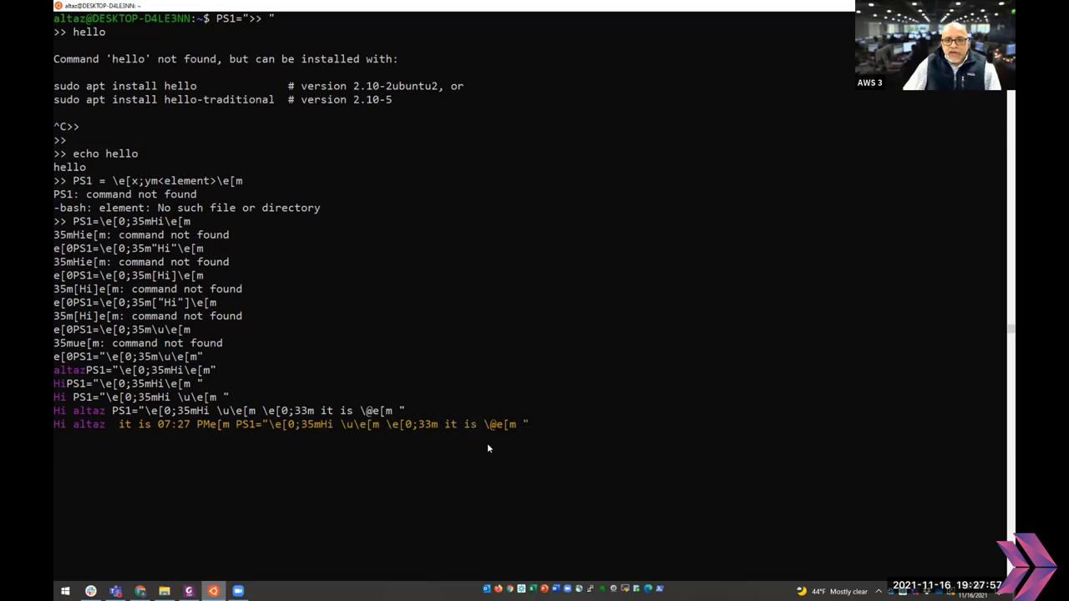
key("Right")
key("Right")
key("Right")
key("Right")
key("Right")
key("Right")
key("Right")
key("Right")
key("Right")
key("Right")
key("Right")
key("Right")
key("Right")
key("Right")
key("Right")
key("Right")
key("Right")
key("Right")
key("Right")
key("Right")
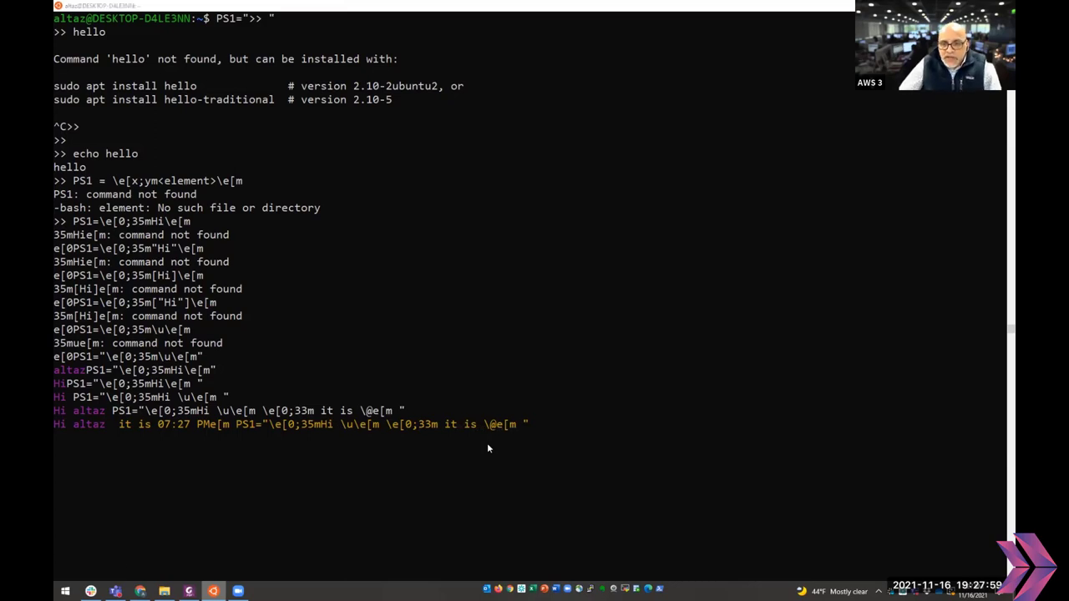
key("alt+Tab")
left_click_drag(370, 415, 387, 415)
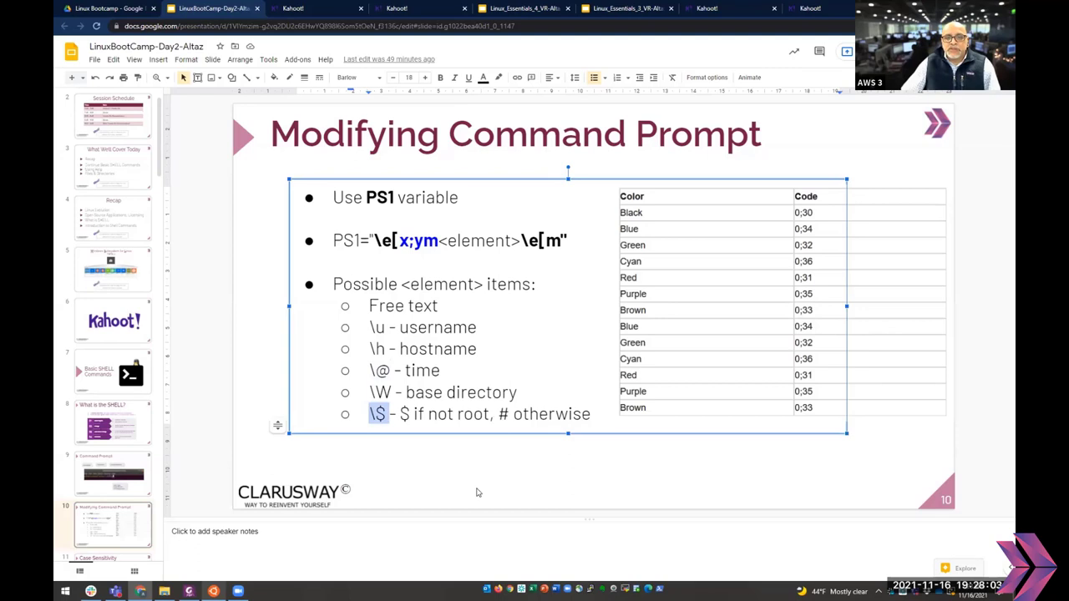
key("alt+Tab")
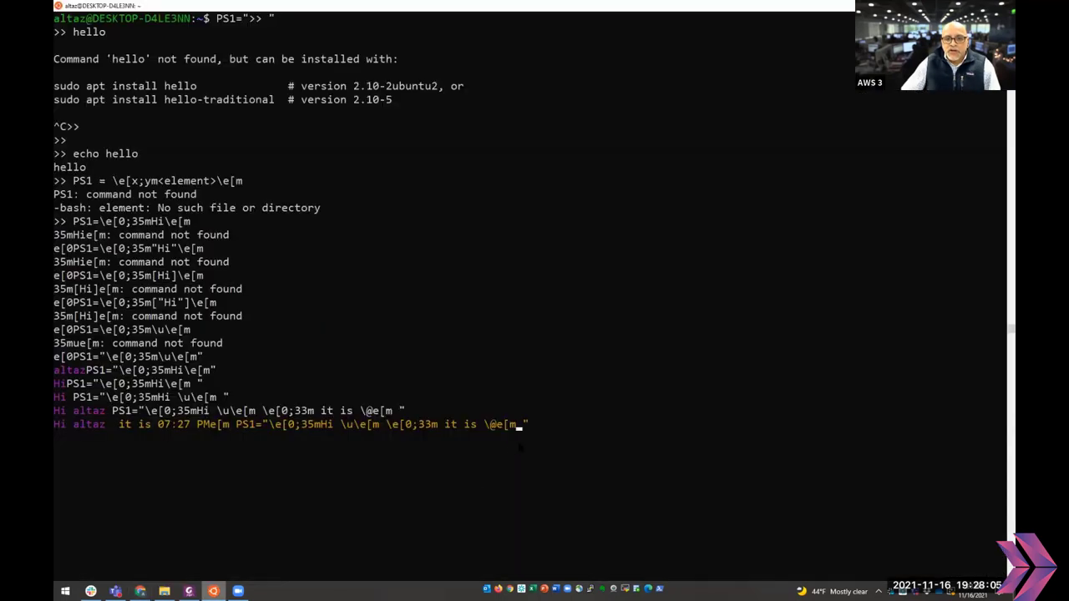
type("\\")
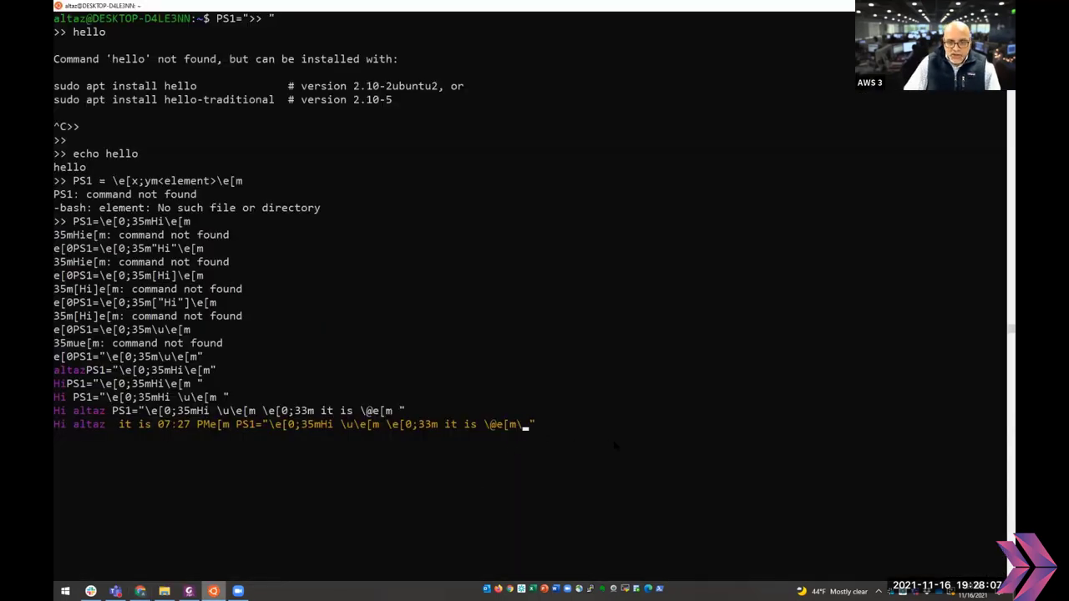
type("$")
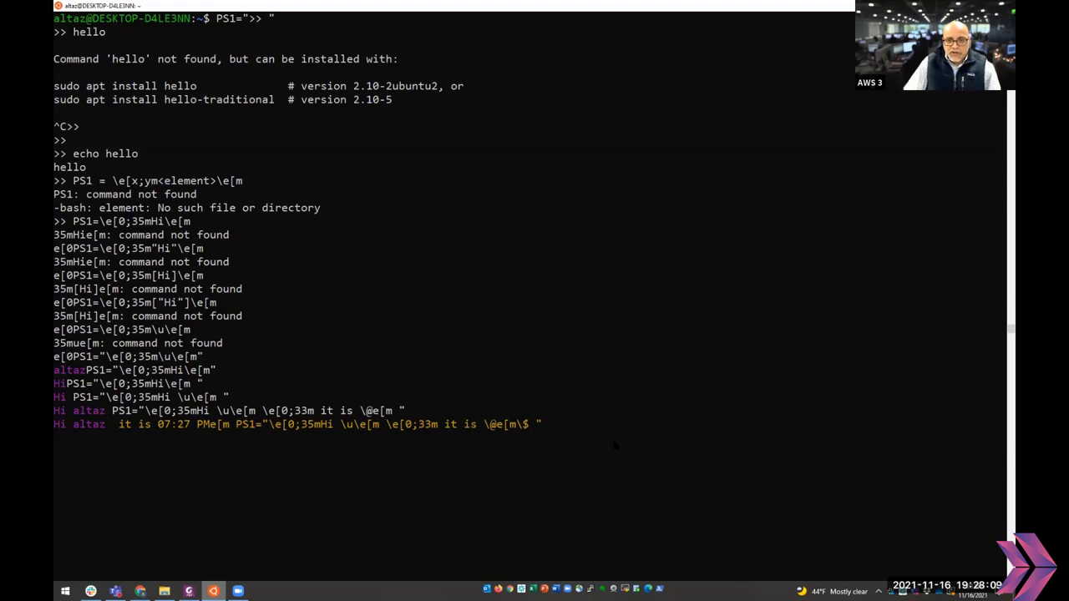
key("Return")
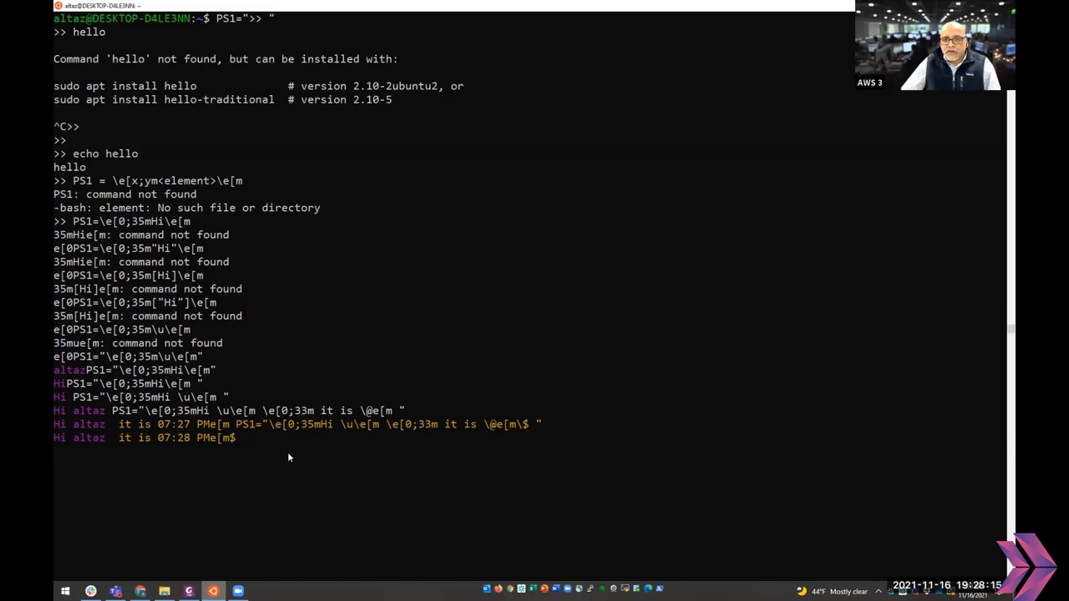
- Recall the PS1 command, insert the missing backslash before the final e[m so it reads \@\e[m\$, and run it
key("alt+Tab")
key("alt+Tab")
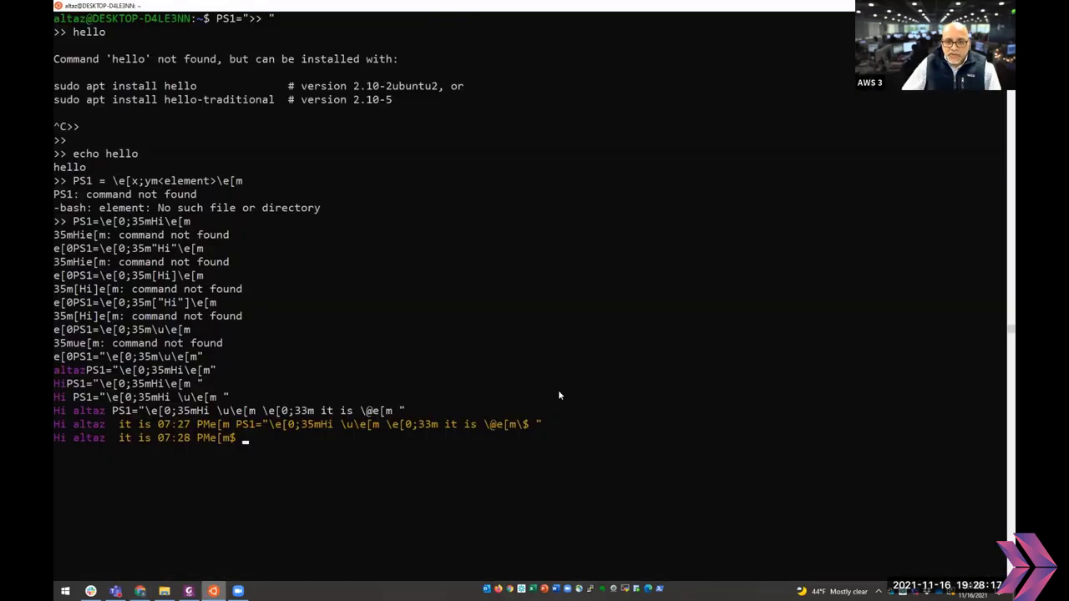
key("Up")
key("Left")
key("Left")
key("Left")
key("Left")
key("Left")
key("Left")
key("Left")
key("Left")
key("Left")
key("Right")
key("Right")
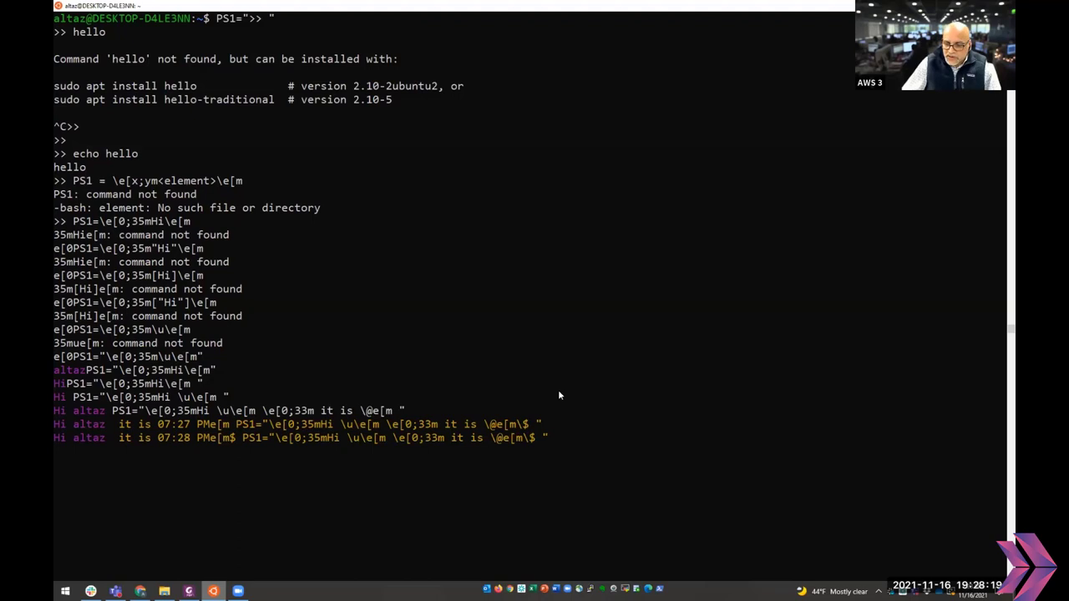
type("\\")
key("End")
key("Return")
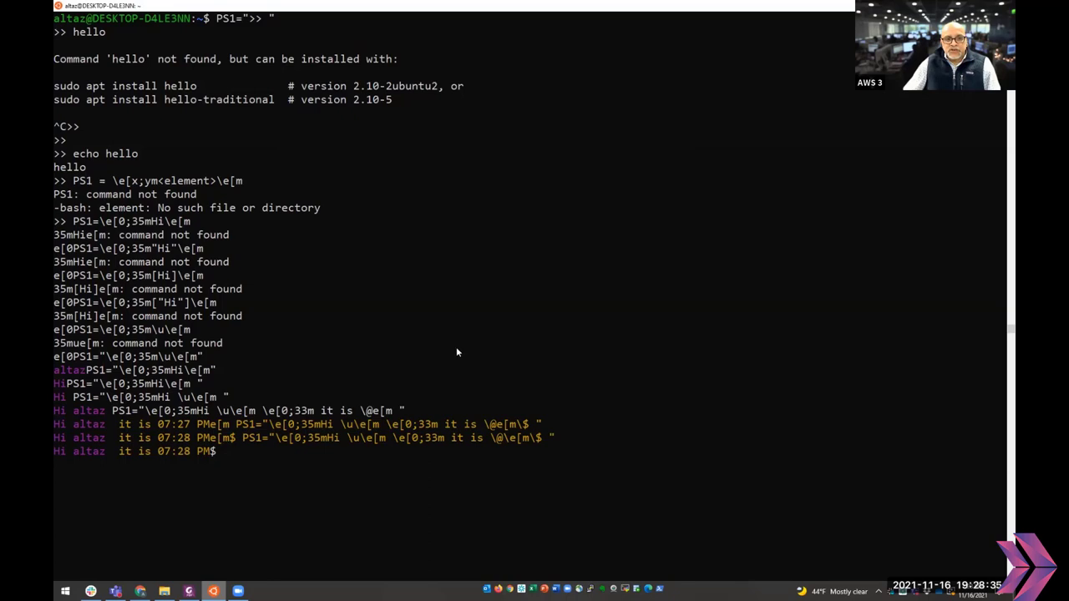
- List the home directory's files with ls and ll, and clear the terminal screen
type("ls")
key("Return")
type("ll")
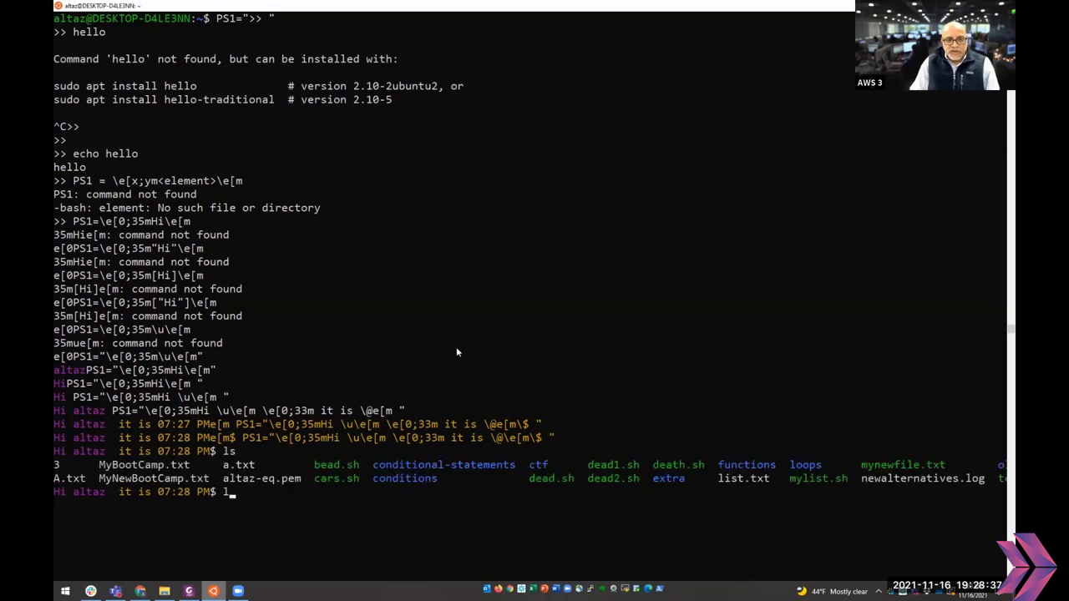
key("Return")
key("ctrl+l")
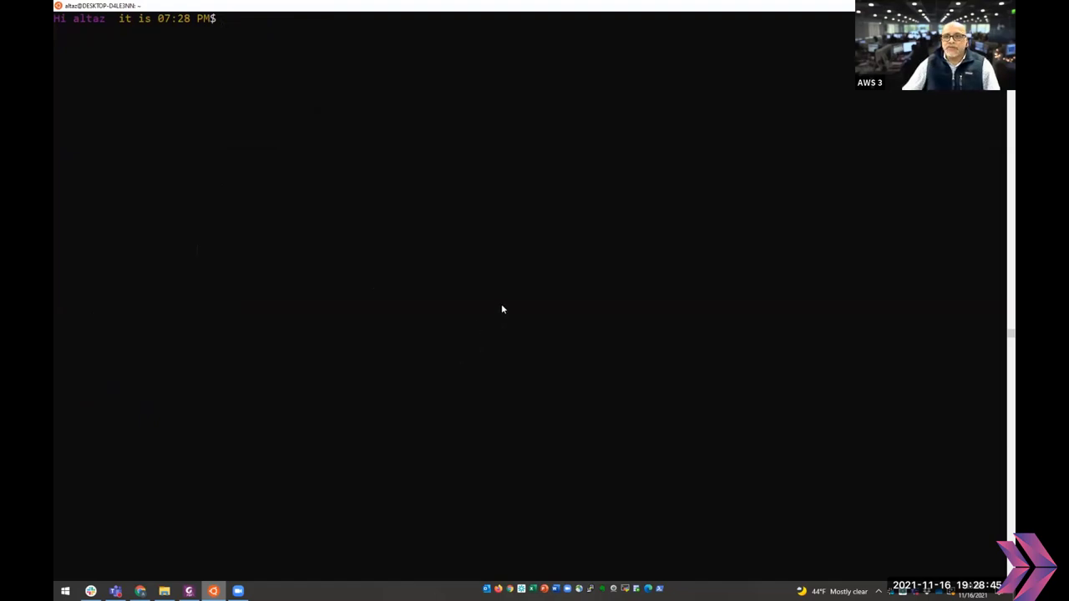
- Switch to the Google Slides presentation and open slide 11, Case Sensitivity
key("alt+Tab")
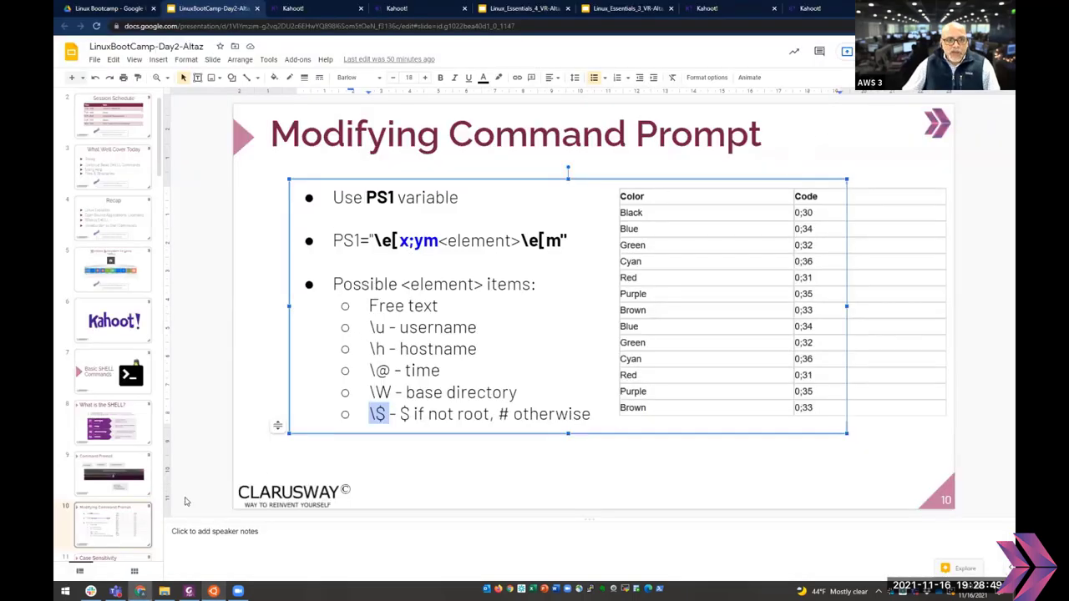
scroll(134, 435, "down", 2)
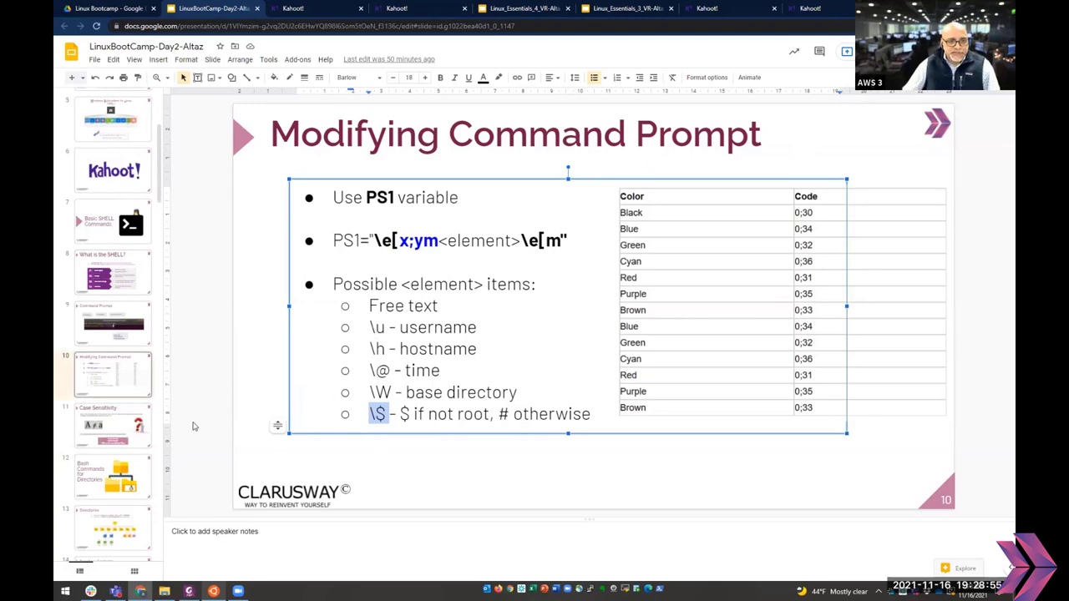
left_click(128, 432)
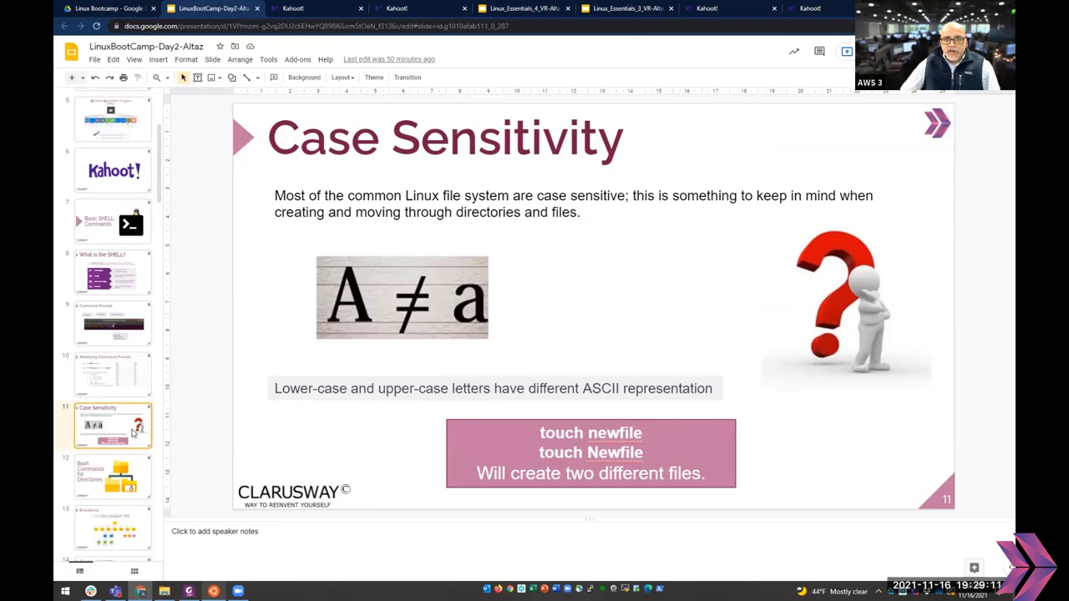
- Switch back to the Ubuntu terminal, create a directory named session2, and list the current directory with ls
key("alt+Tab")
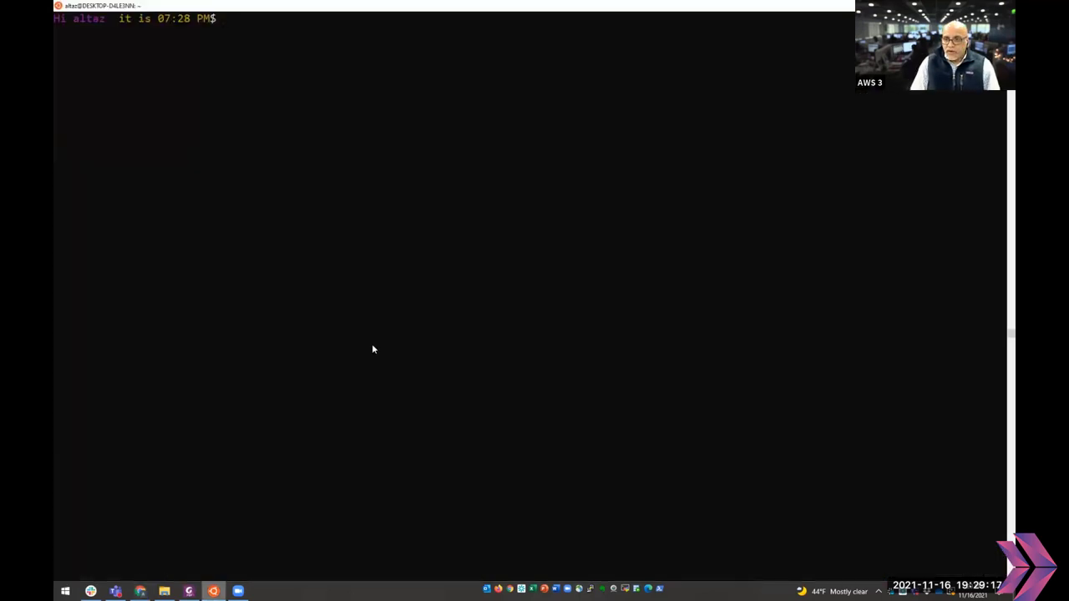
type("mkdir")
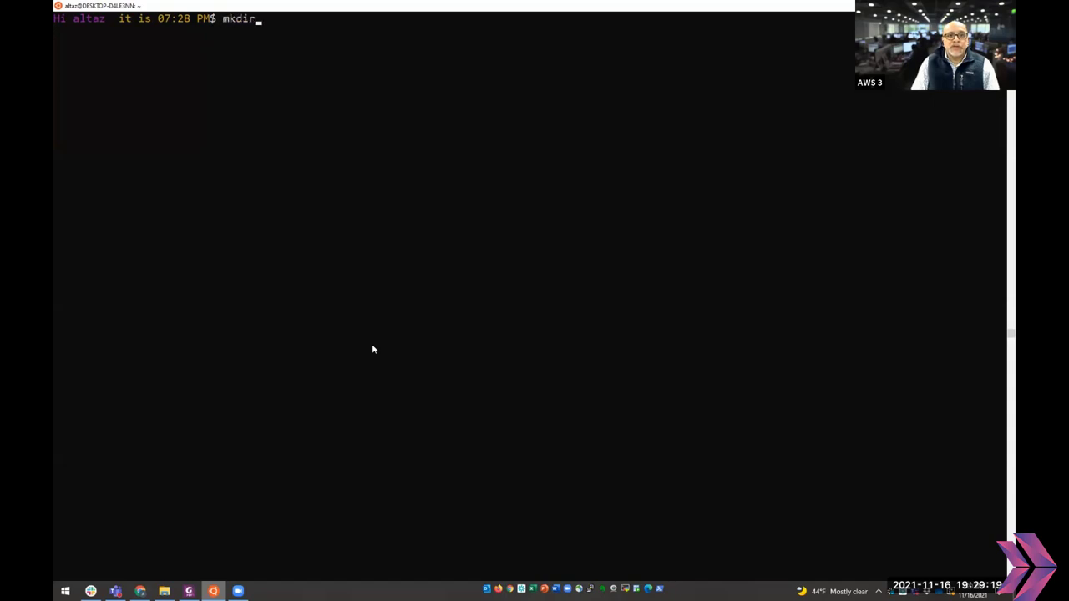
type(" session2")
key("Return")
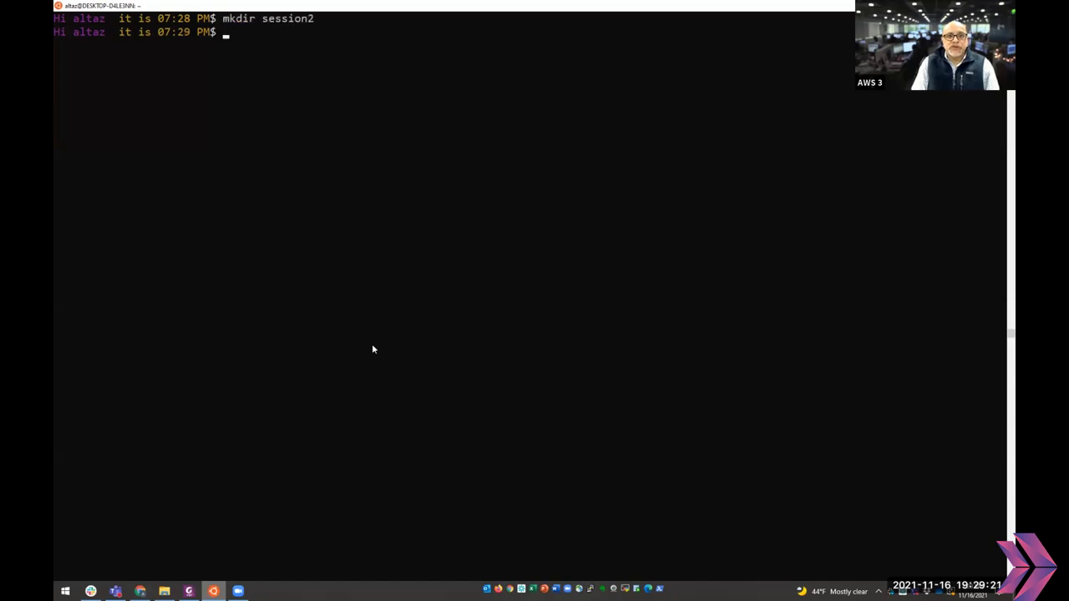
type("ls")
key("Return")
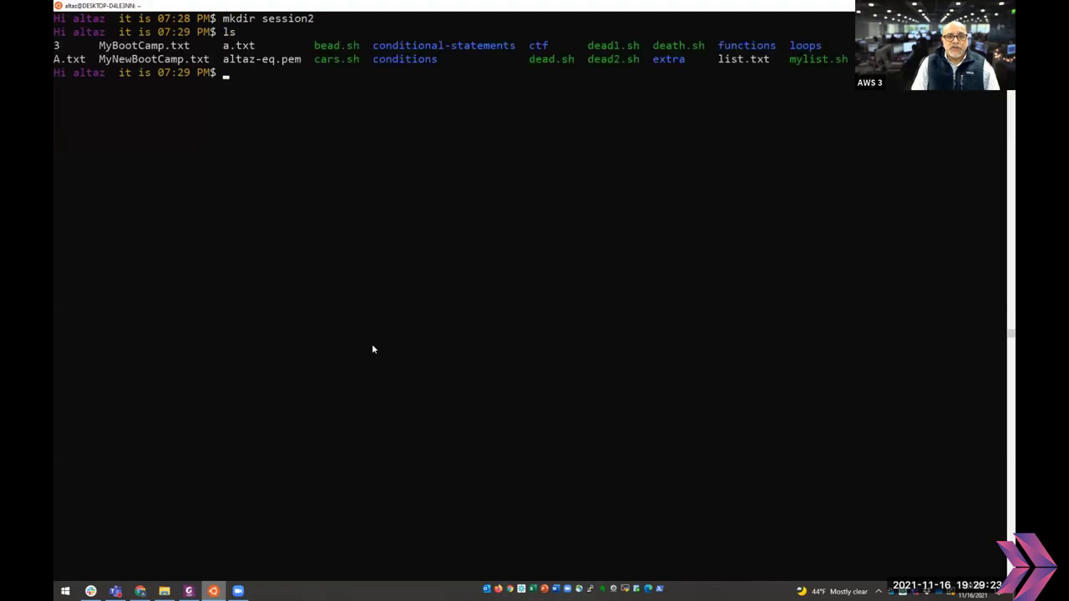
- Change into the session2 directory, clear the screen, and list the directory's contents with ls
type("cd session2/")
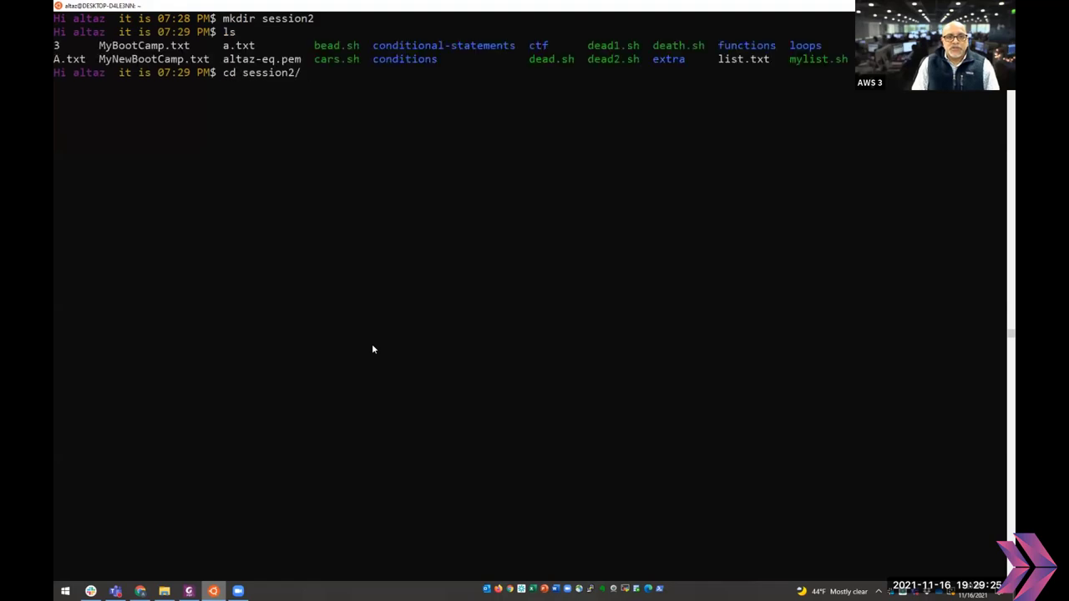
key("Return")
key("ctrl+l")
type("ls")
key("Return")
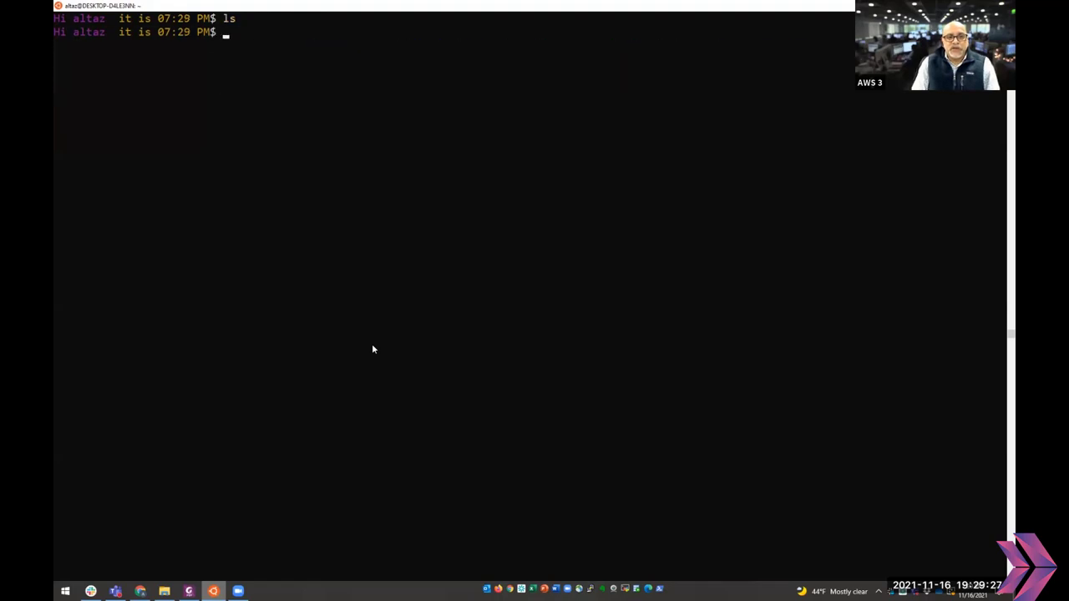
- Create the empty files myfile.txt, Myfile.txt and MyFile.txt with touch, and list them with ll
type("touch ")
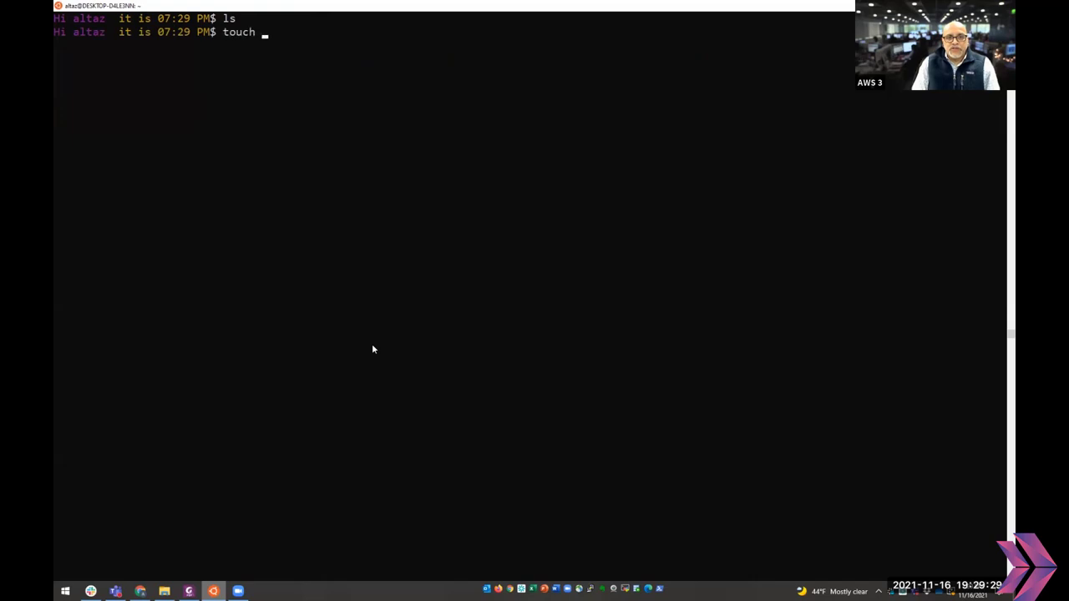
type("myfile.txt")
key("Return")
type("touch")
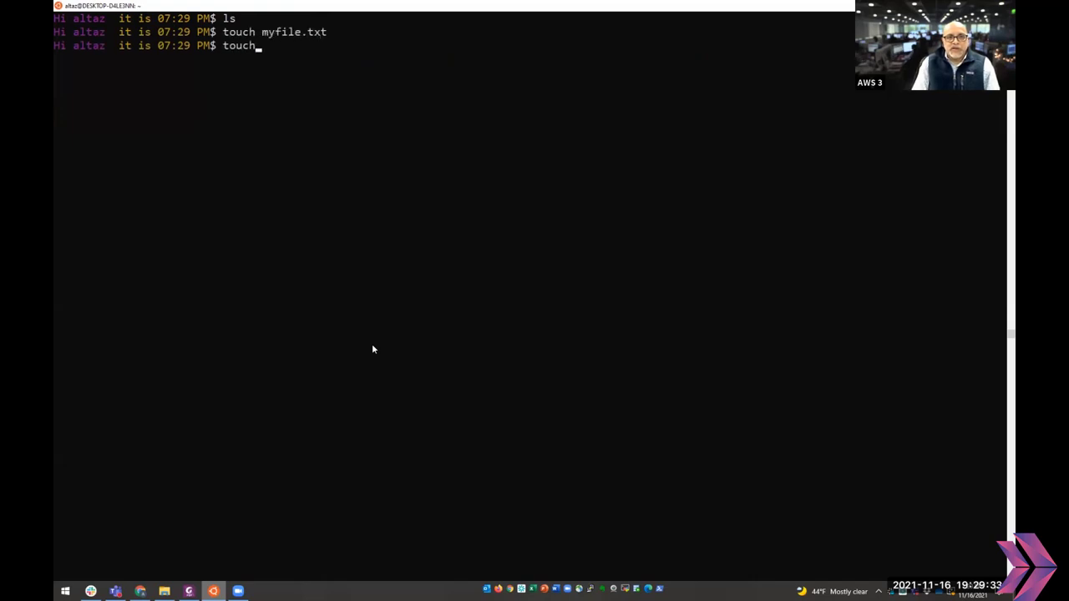
type(" Myfile.txt")
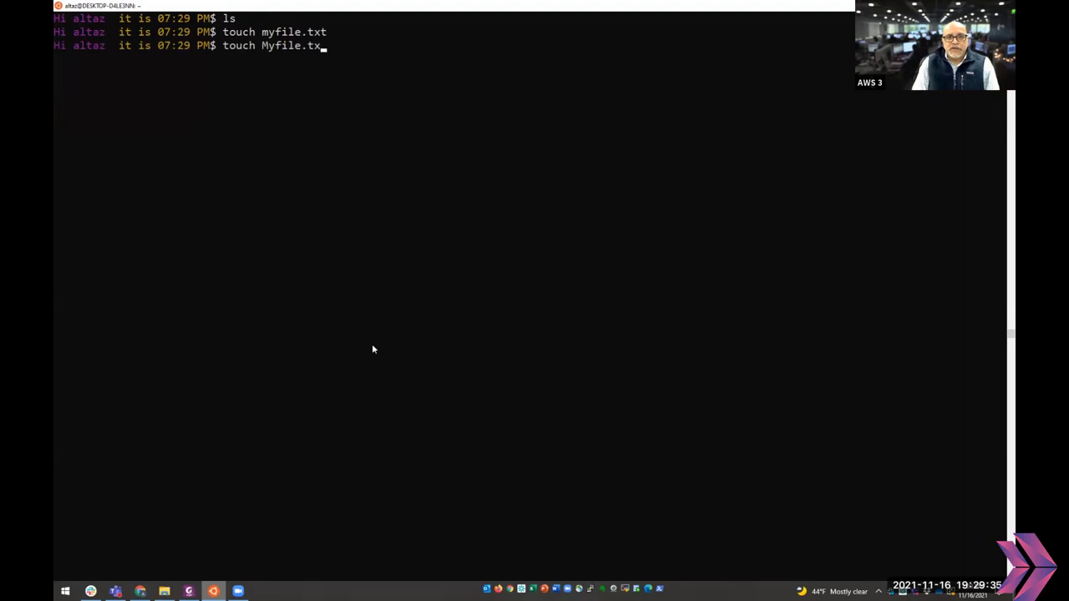
key("Return")
type("touch")
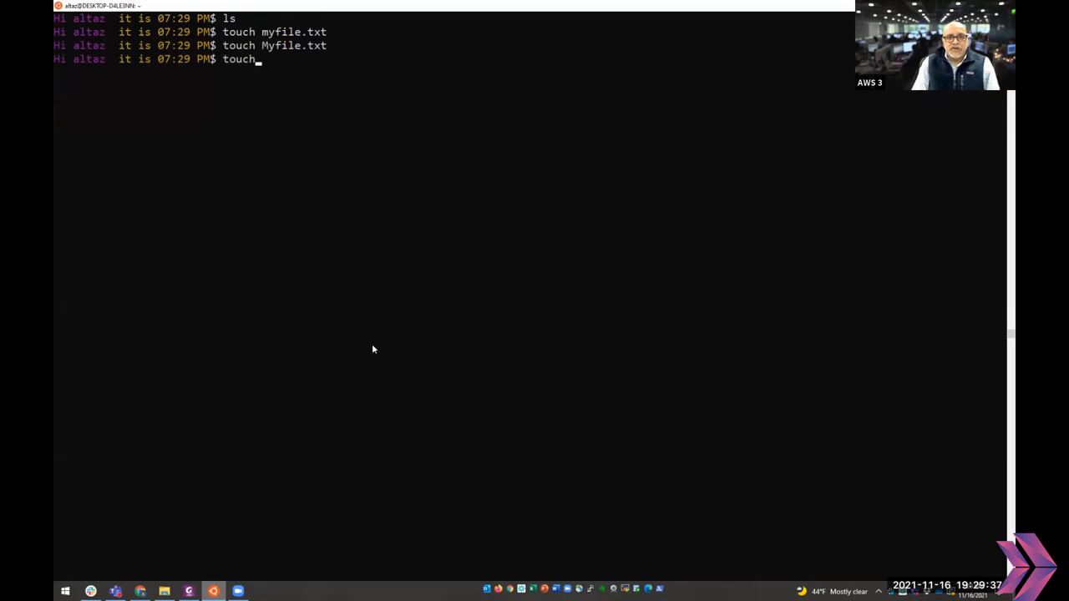
type(" MyFile.txt")
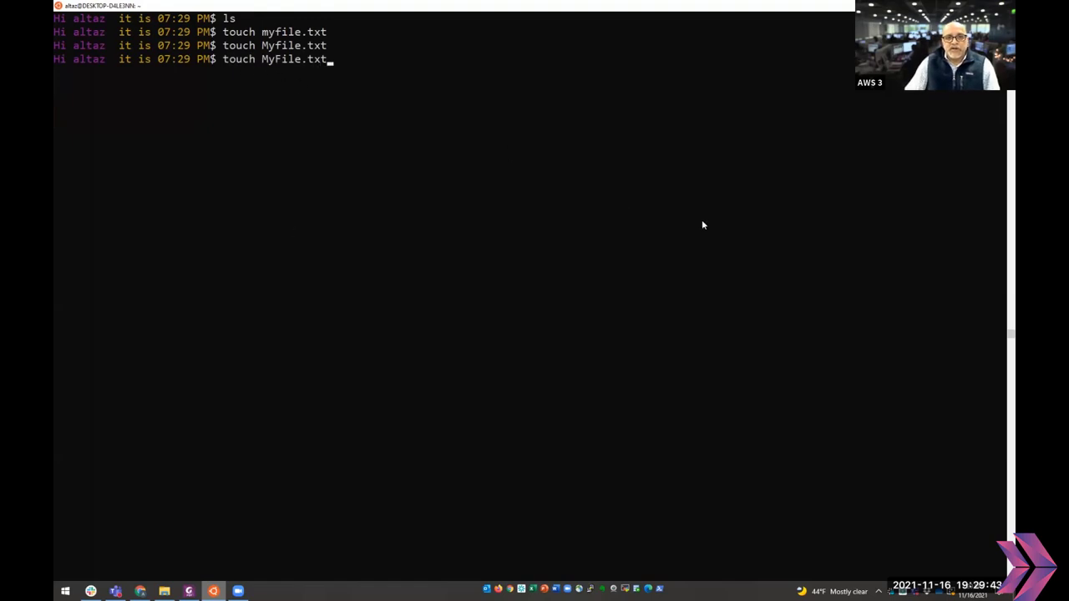
key("Return")
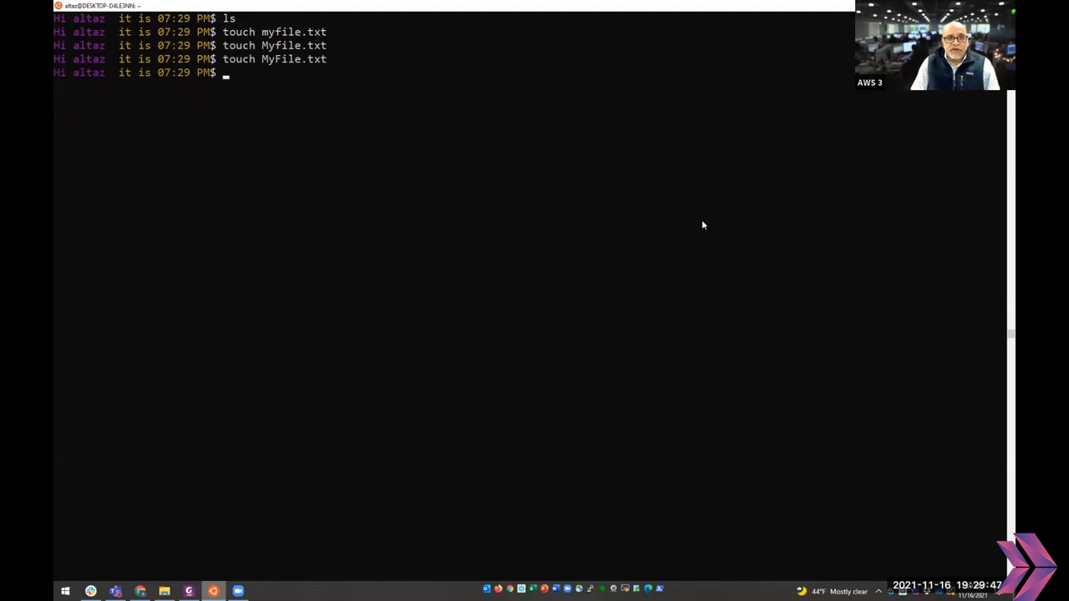
type("ll")
key("Return")
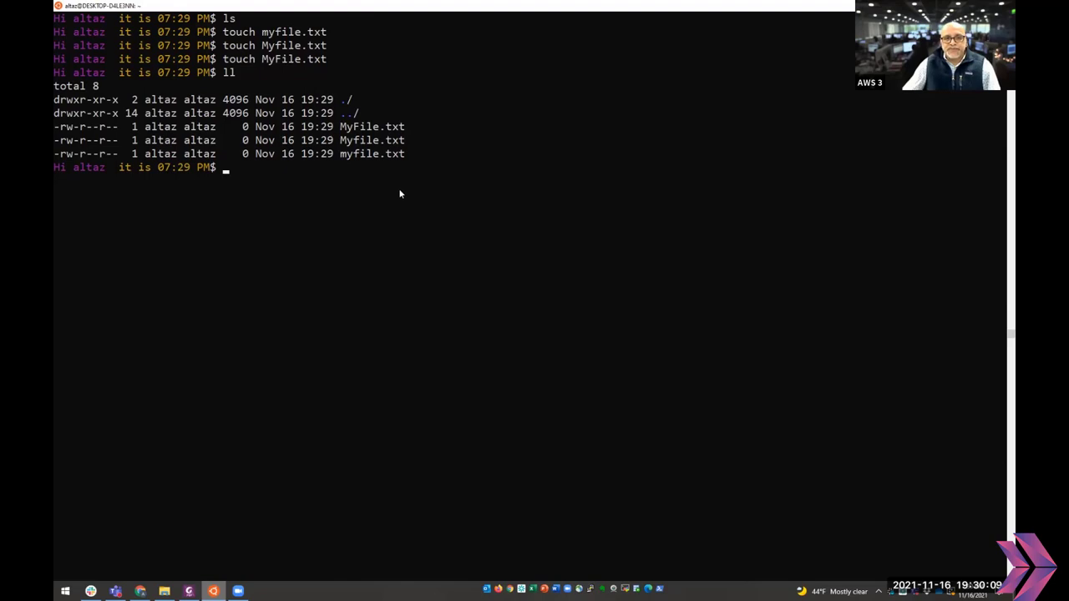
- Switch to the Google Slides presentation and open slide 12, Bash Commands for Directories
key("alt+Tab")
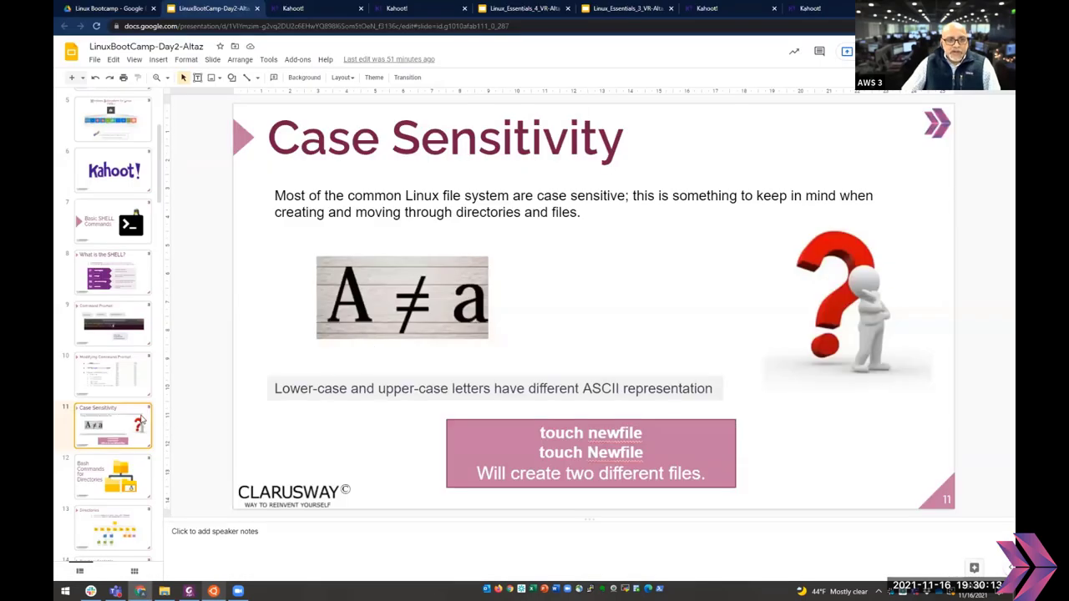
scroll(142, 422, "down", 2)
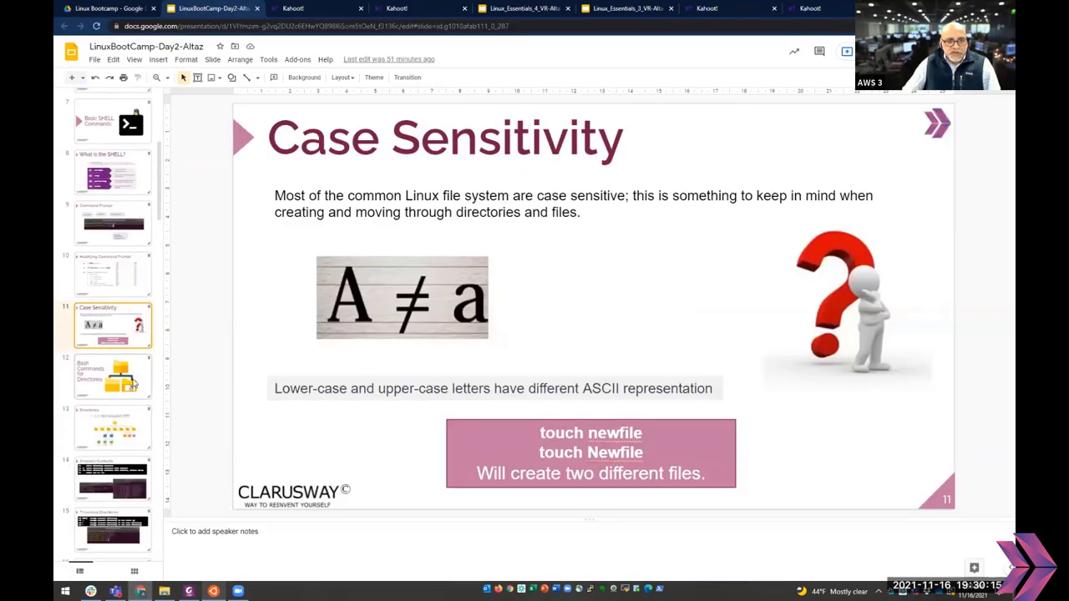
left_click(134, 385)
scroll(134, 334, "down", 1)
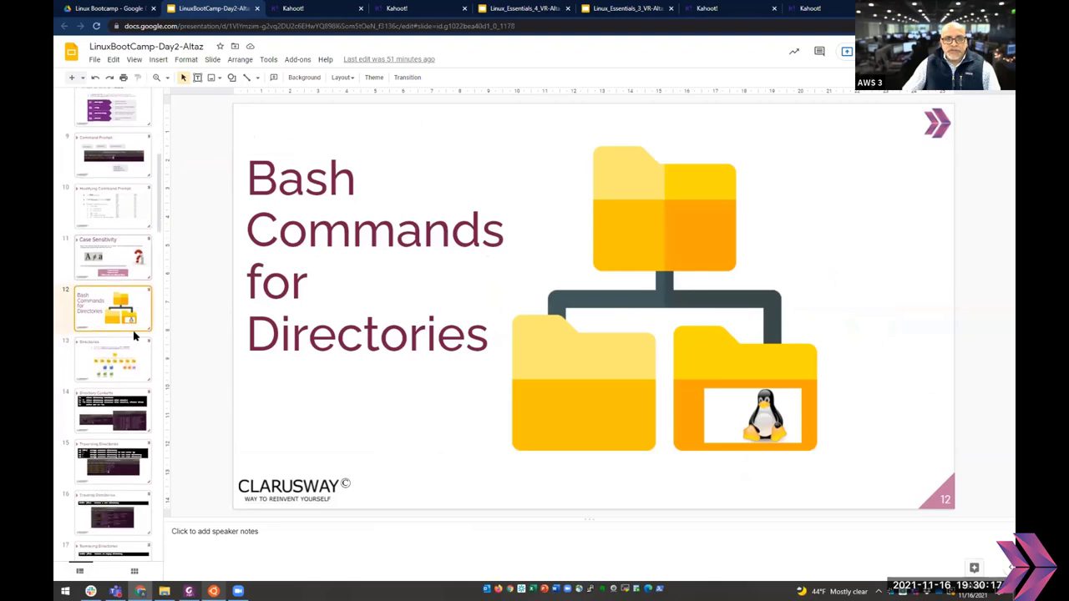
scroll(134, 334, "down", 1)
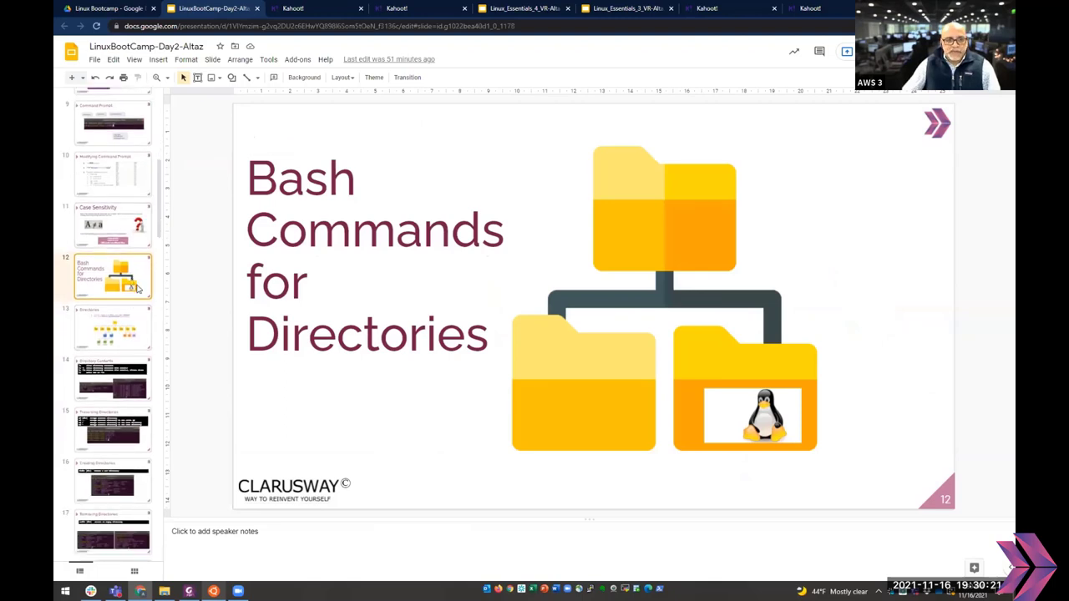
scroll(130, 276, "down", 1)
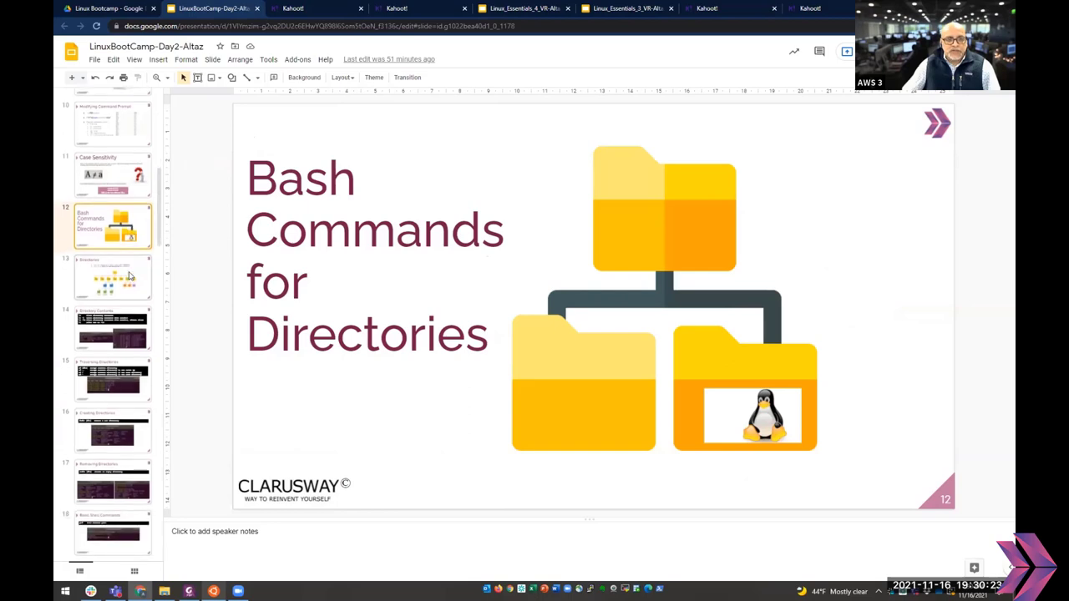
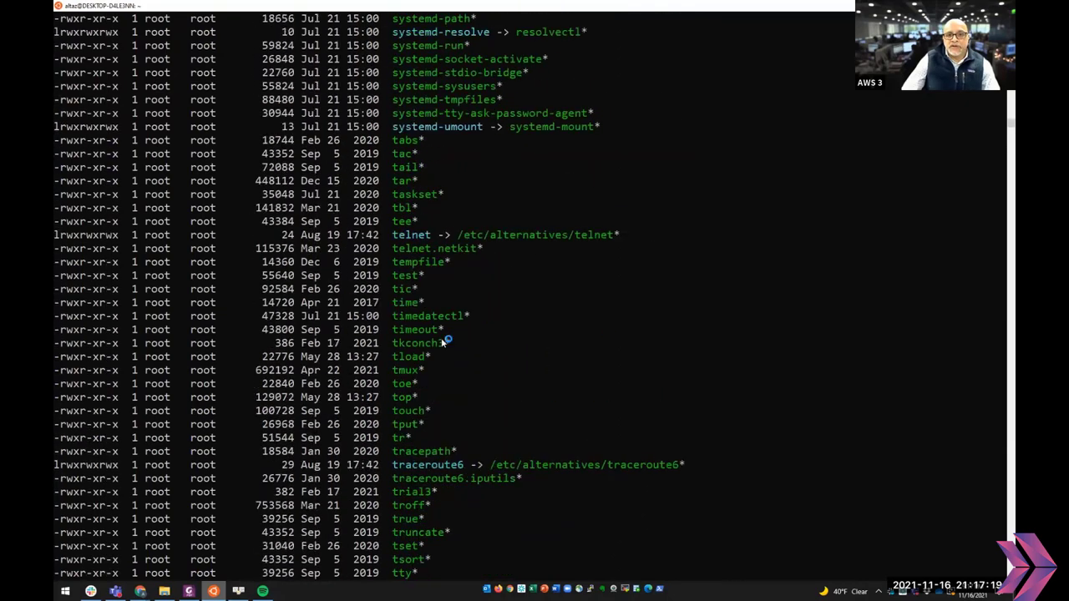
- Look through the long listing of the bin directory in the terminal, highlighting the touch and rmdir commands, and return to a fresh prompt
left_click_drag(393, 410, 419, 411)
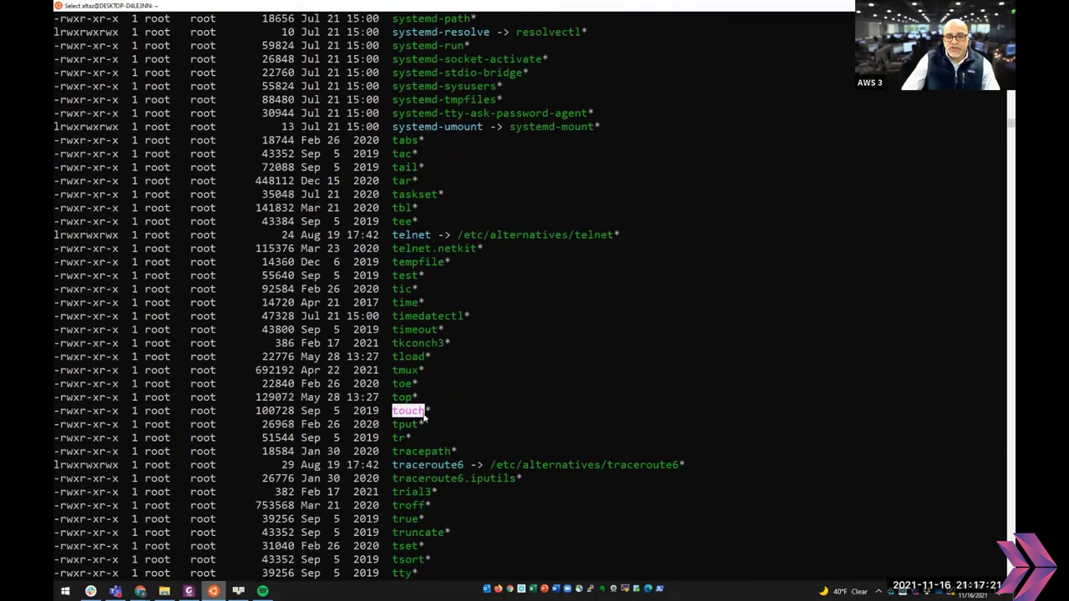
scroll(432, 334, "up", 6)
scroll(431, 334, "up", 20)
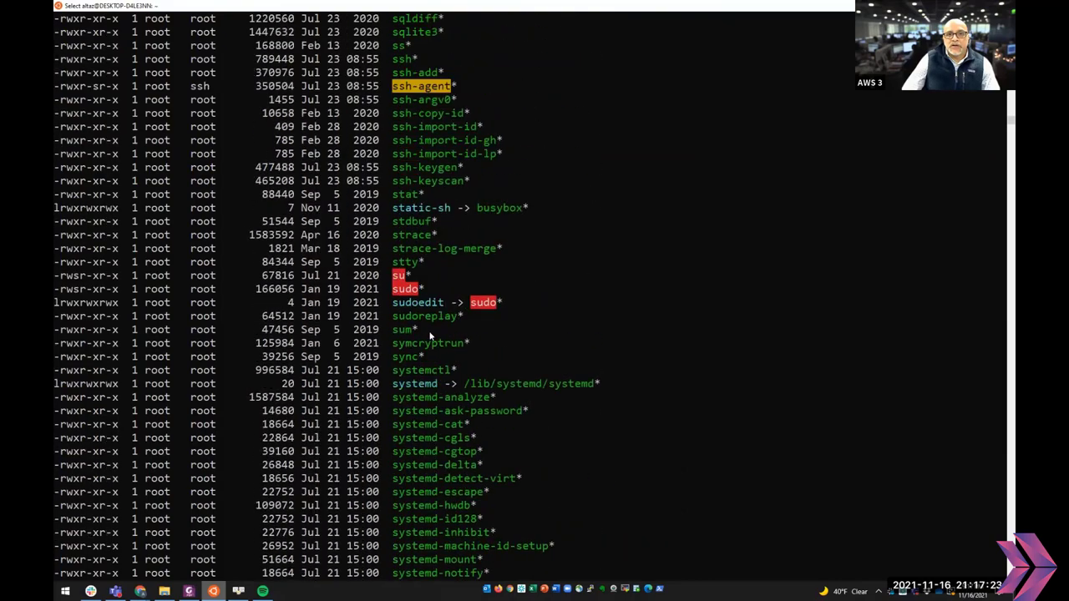
scroll(428, 334, "up", 20)
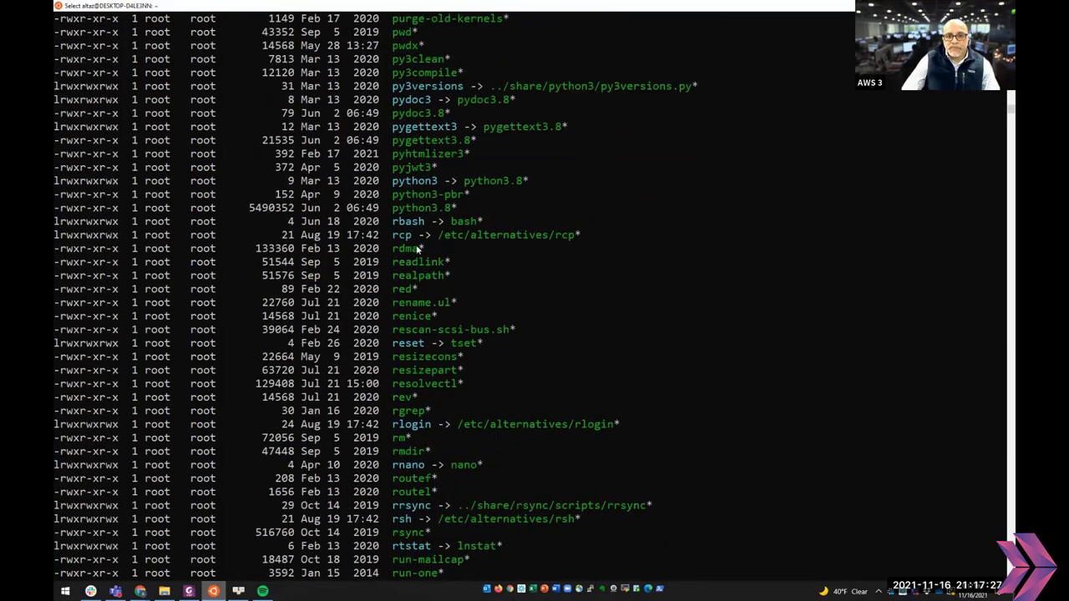
scroll(416, 251, "up", 9)
scroll(416, 251, "down", 8)
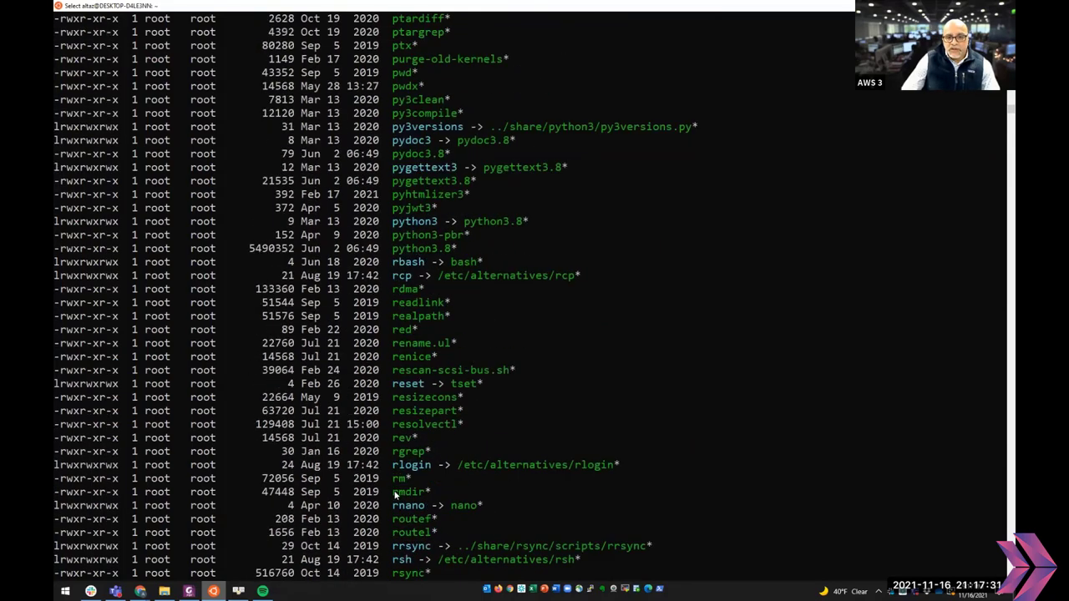
left_click_drag(393, 492, 425, 492)
scroll(441, 410, "up", 20)
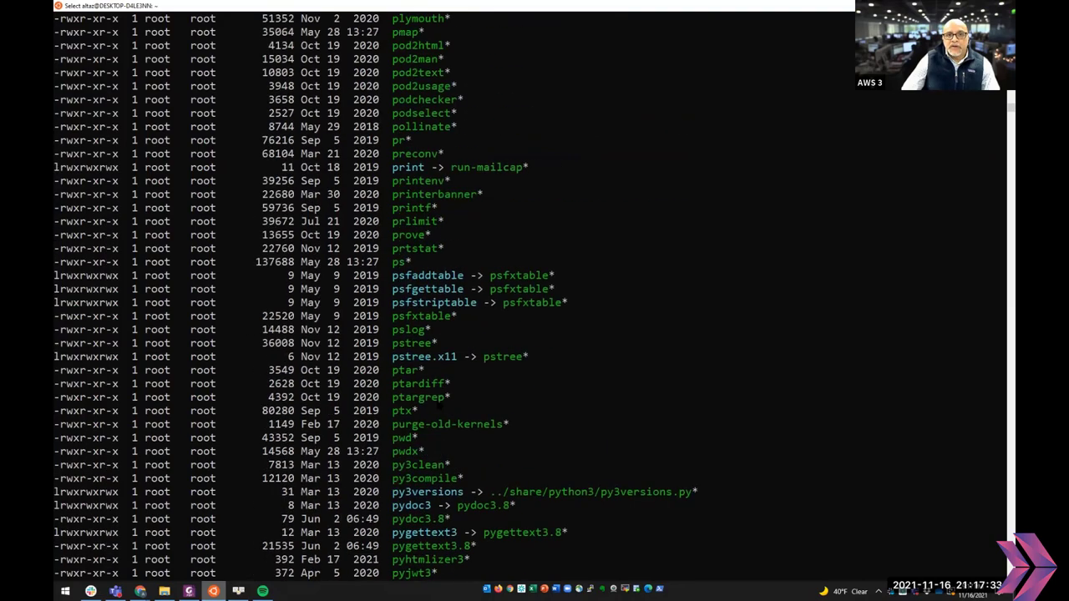
scroll(437, 403, "down", 20)
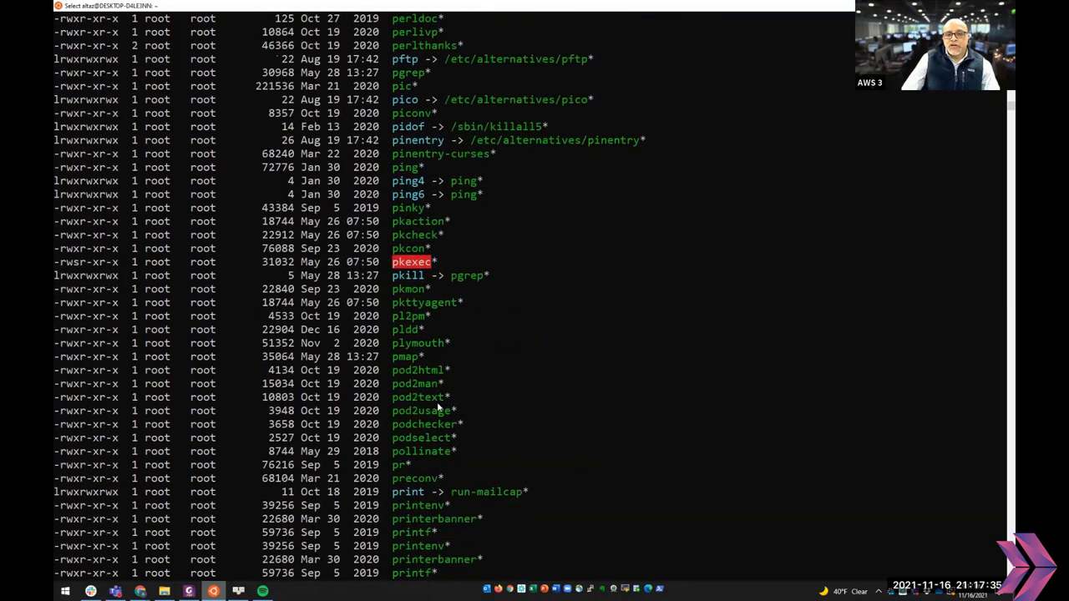
scroll(436, 403, "down", 20)
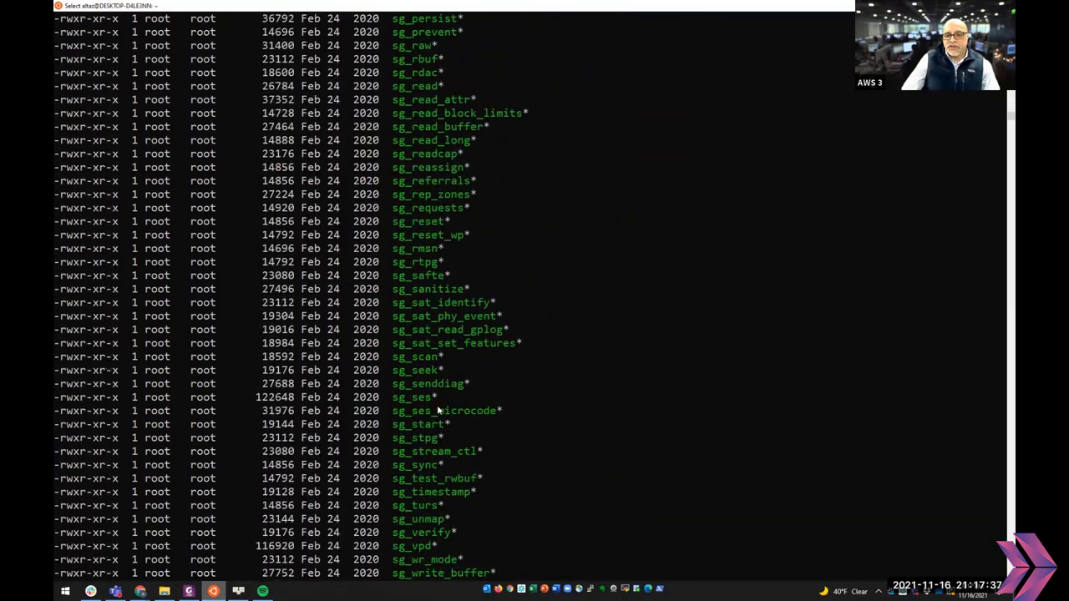
scroll(441, 411, "down", 20)
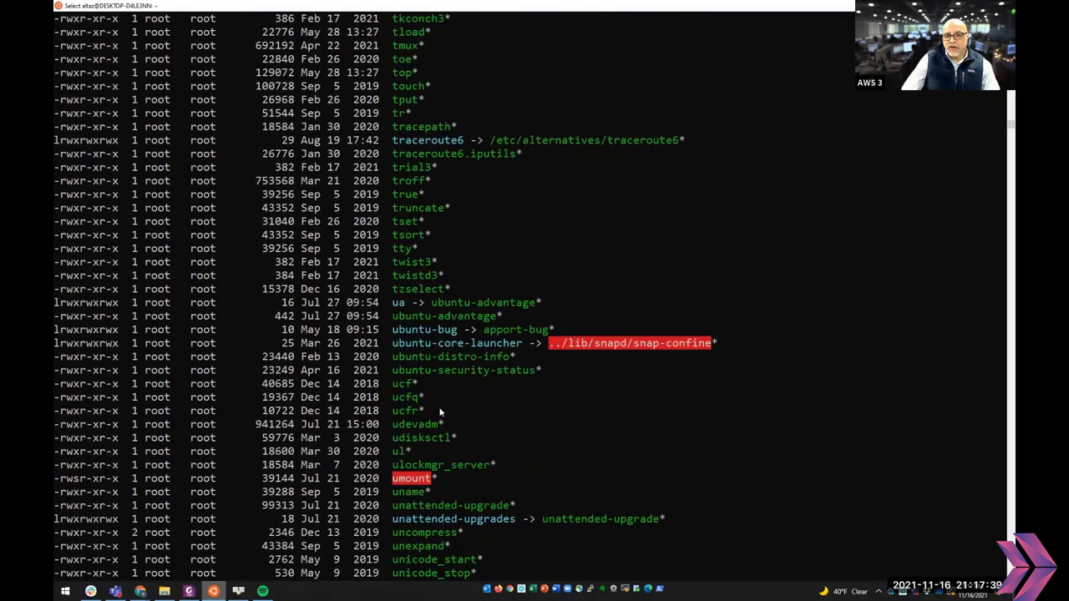
scroll(441, 413, "down", 11)
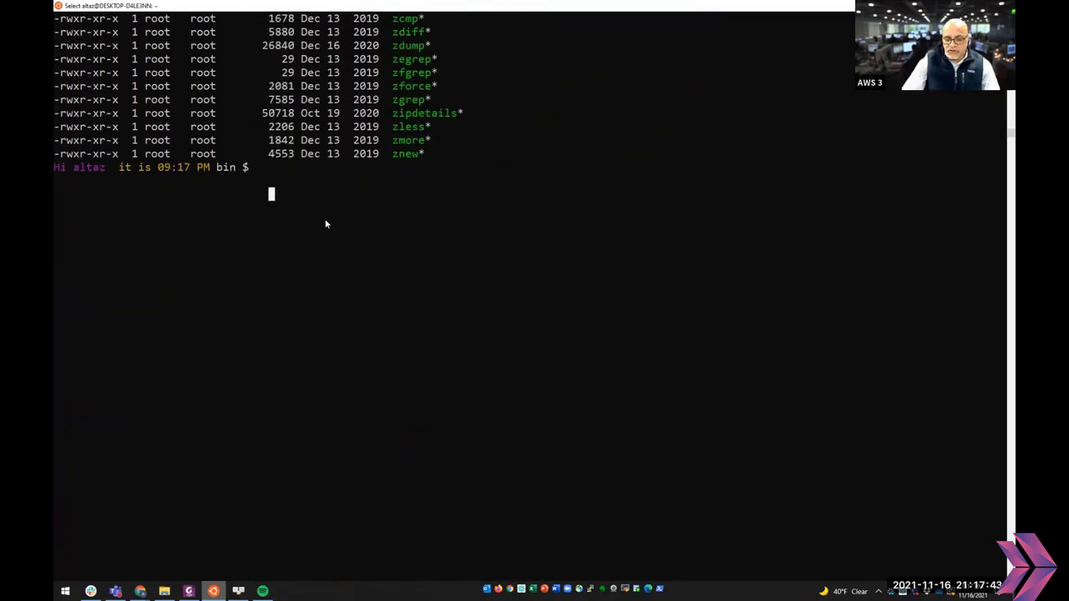
key("Return")
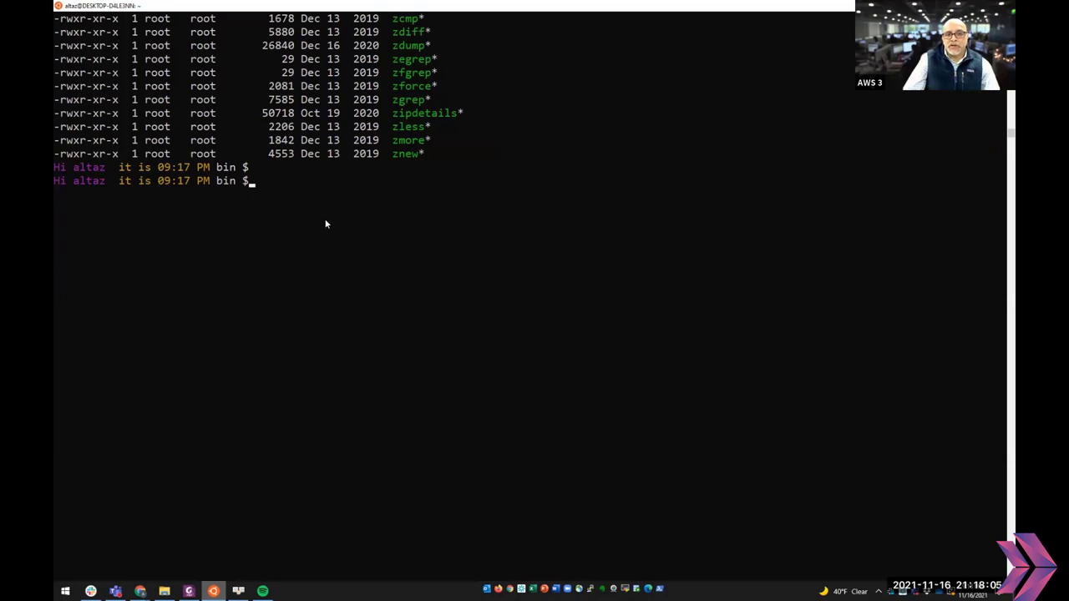
- Check the Files and Directories slide, return to the terminal, change into /sbin and list its contents with ll
key("alt+Tab")
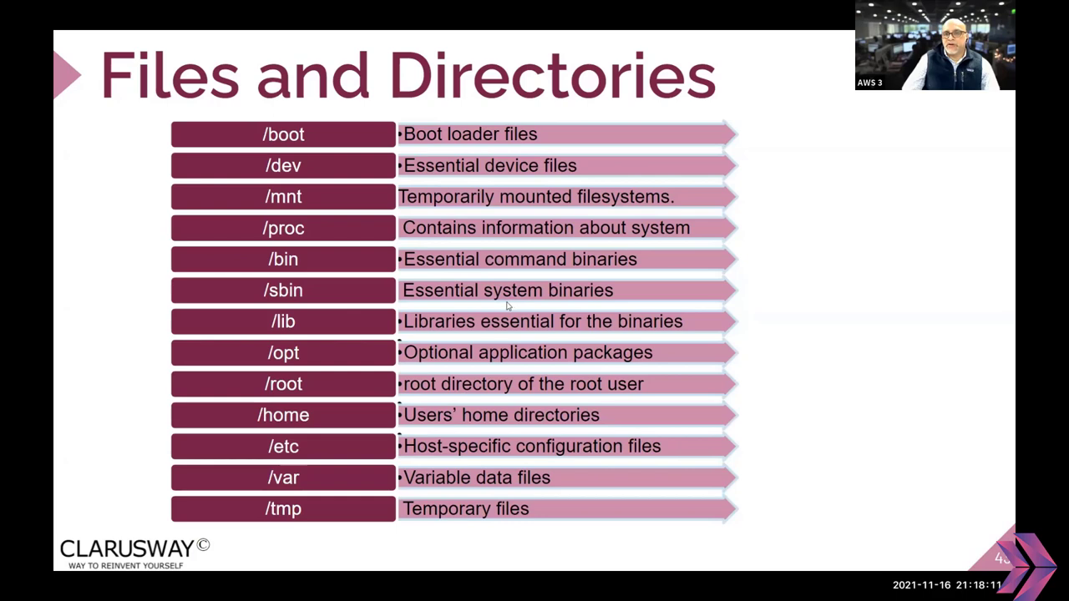
key("alt+Tab")
type("cd /s")
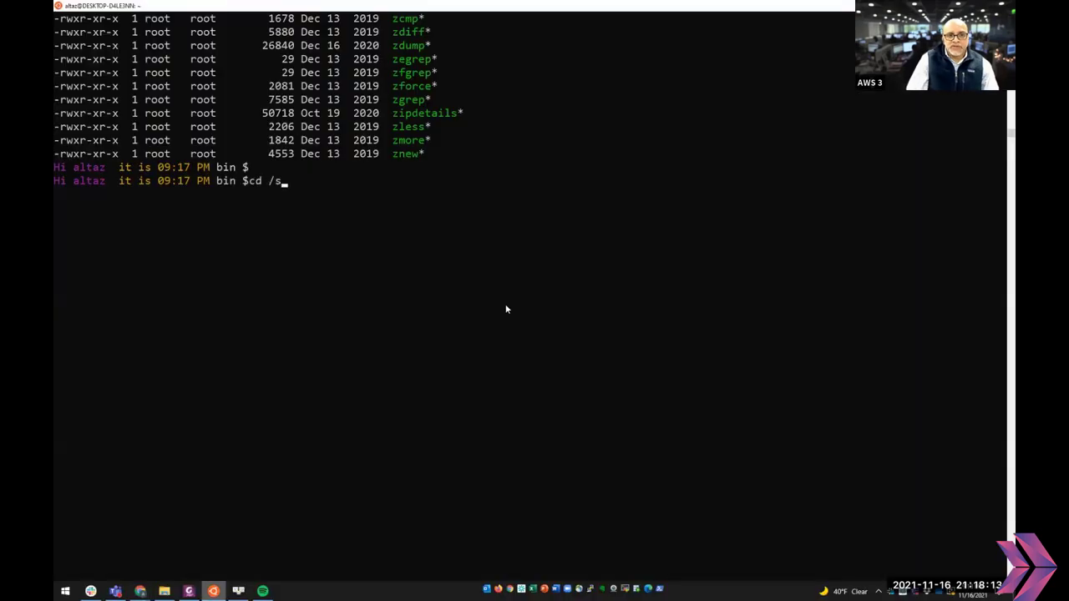
type("bin")
key("Return")
type("ll")
key("Return")
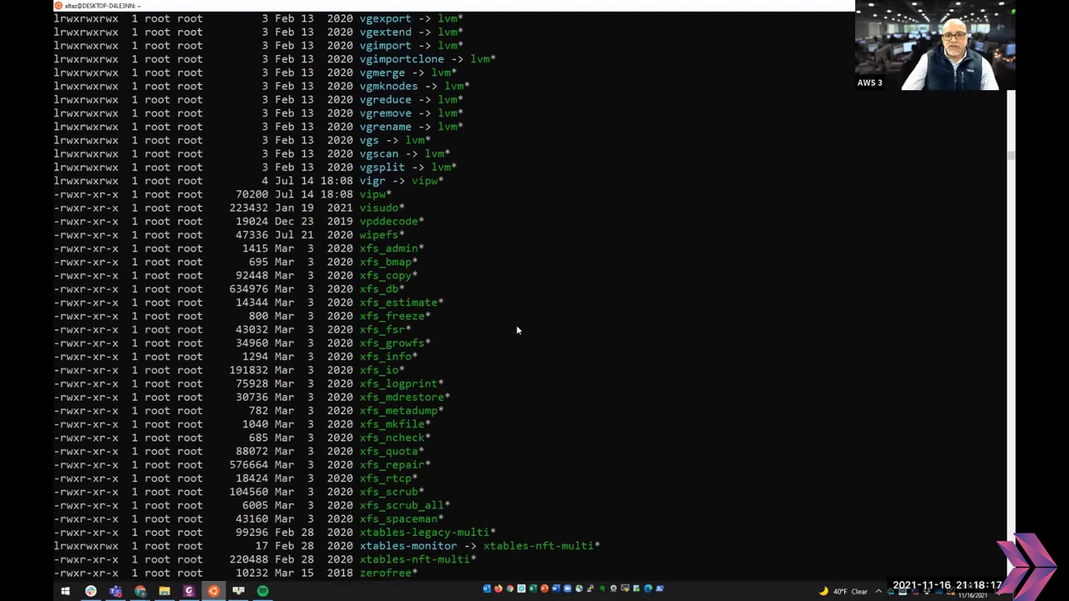
- Look through the system binaries in the /sbin listing and clear the terminal screen
scroll(516, 331, "up", 20)
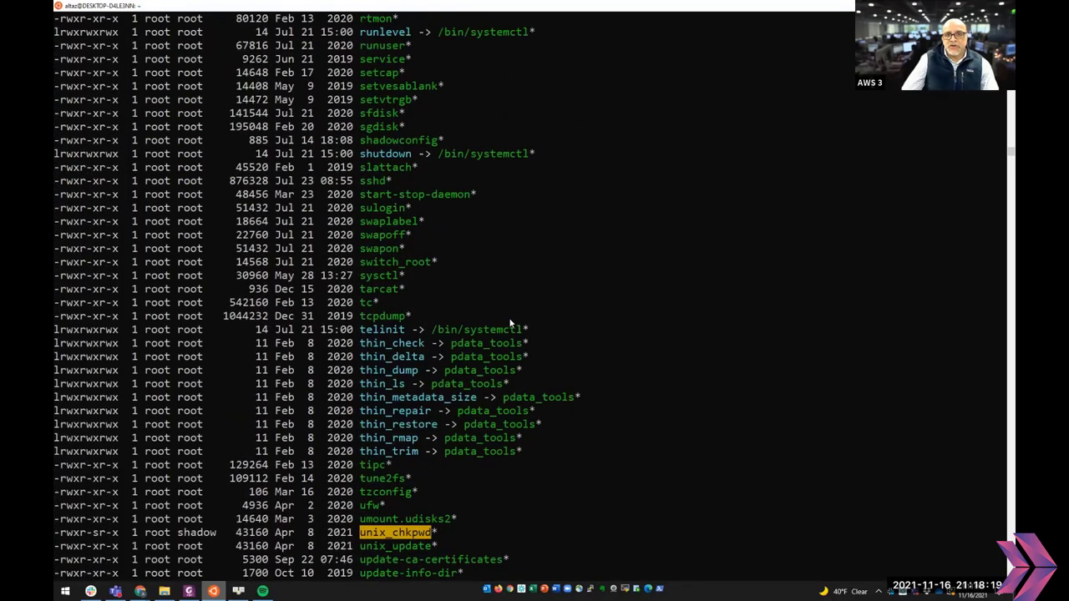
scroll(508, 317, "up", 7)
scroll(507, 315, "up", 12)
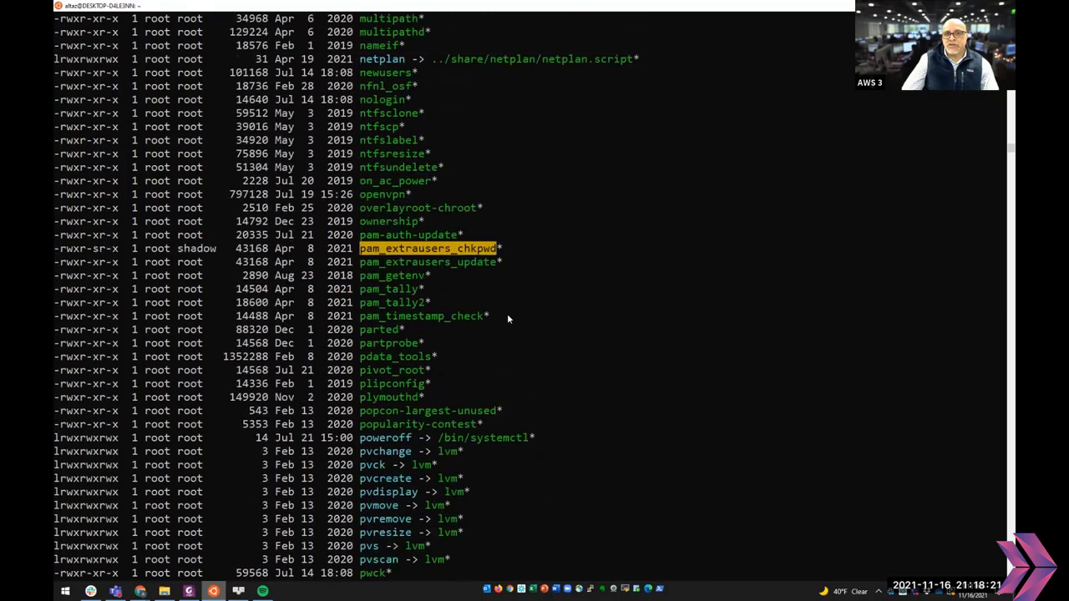
scroll(507, 319, "down", 20)
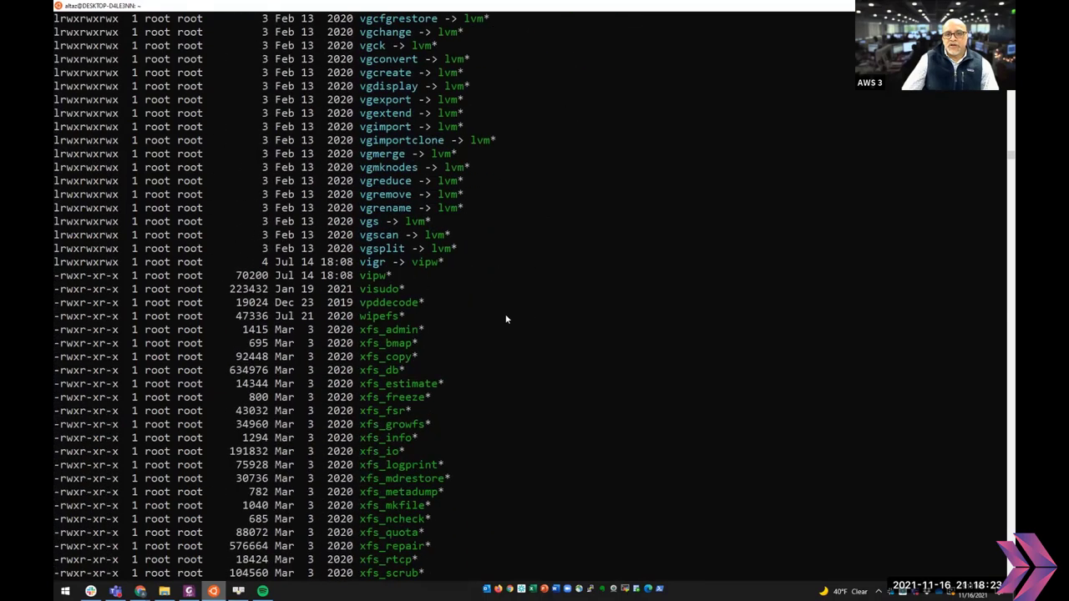
scroll(506, 319, "down", 14)
key("ctrl+l")
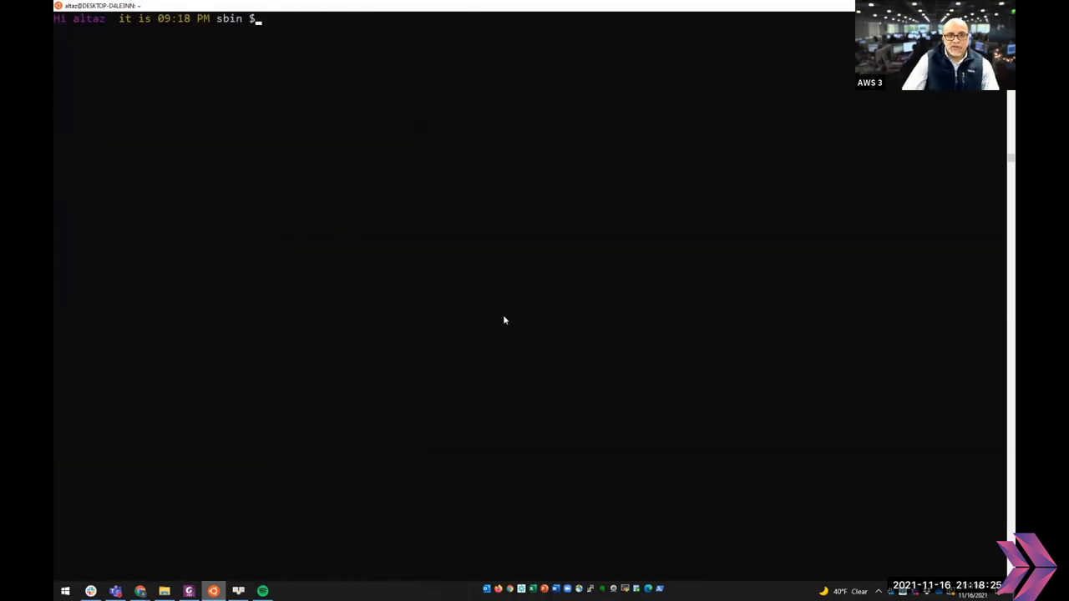
key("Return")
key("Return")
- Consult the Files and Directories slide again, and in the terminal change into /opt/ and list its contents with ll
key("alt+Tab")
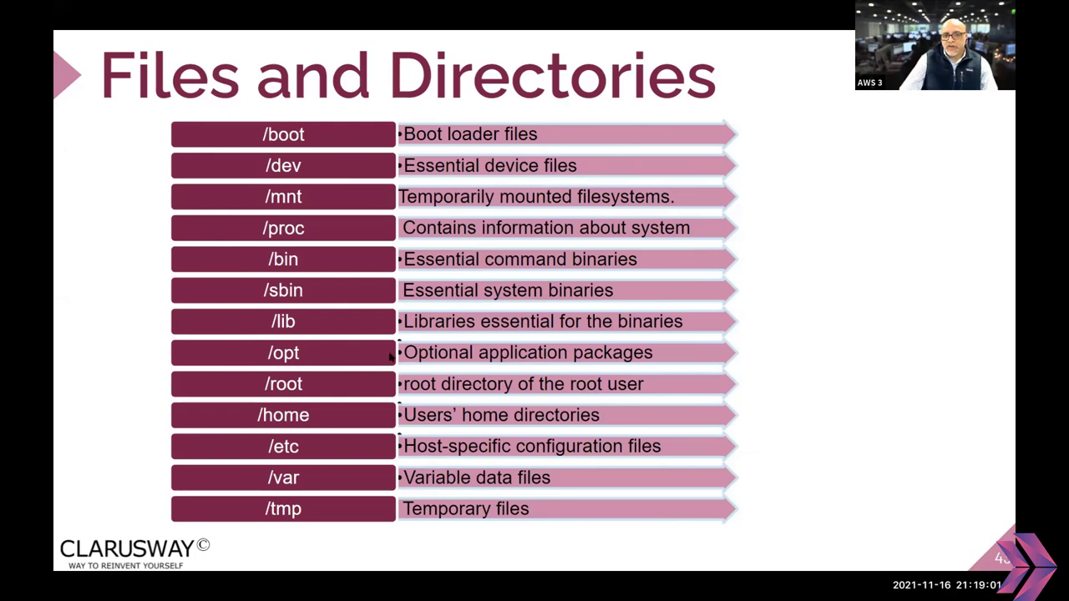
key("alt+Tab")
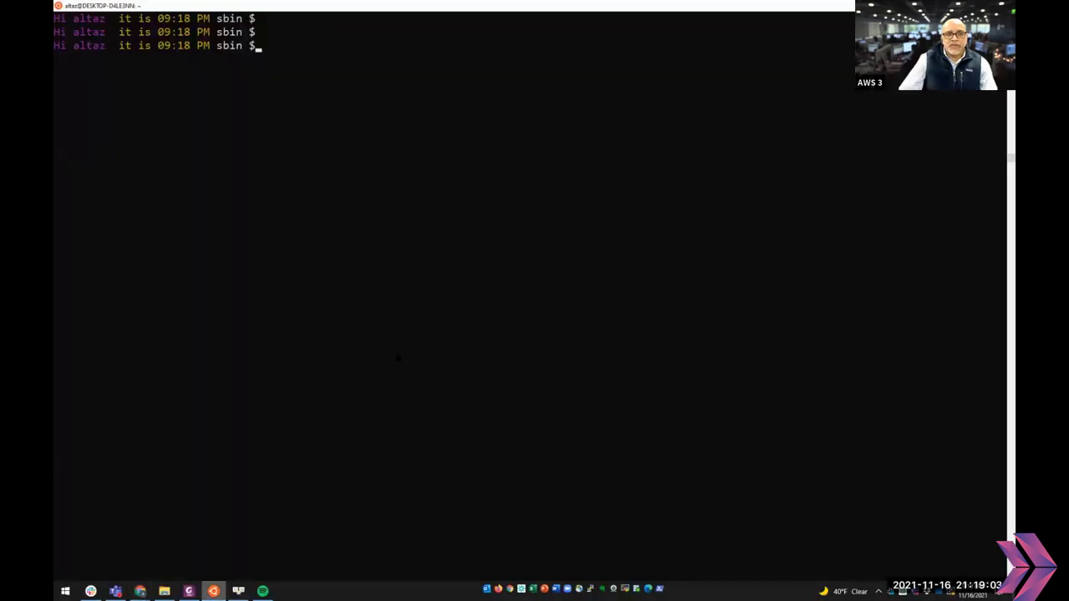
type("cd /opt/")
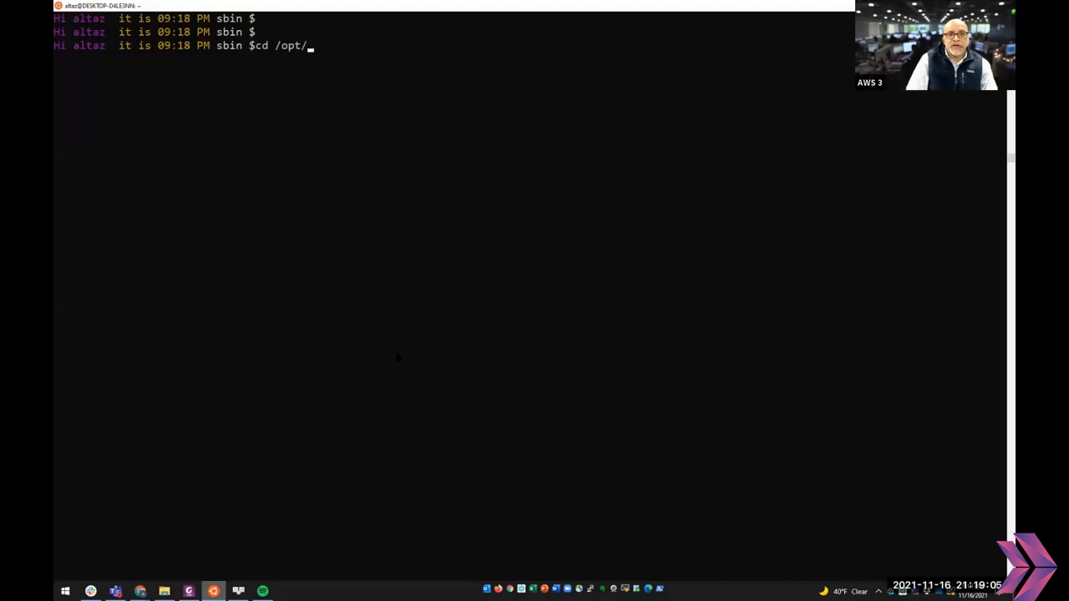
key("Return")
type("ll")
key("Return")
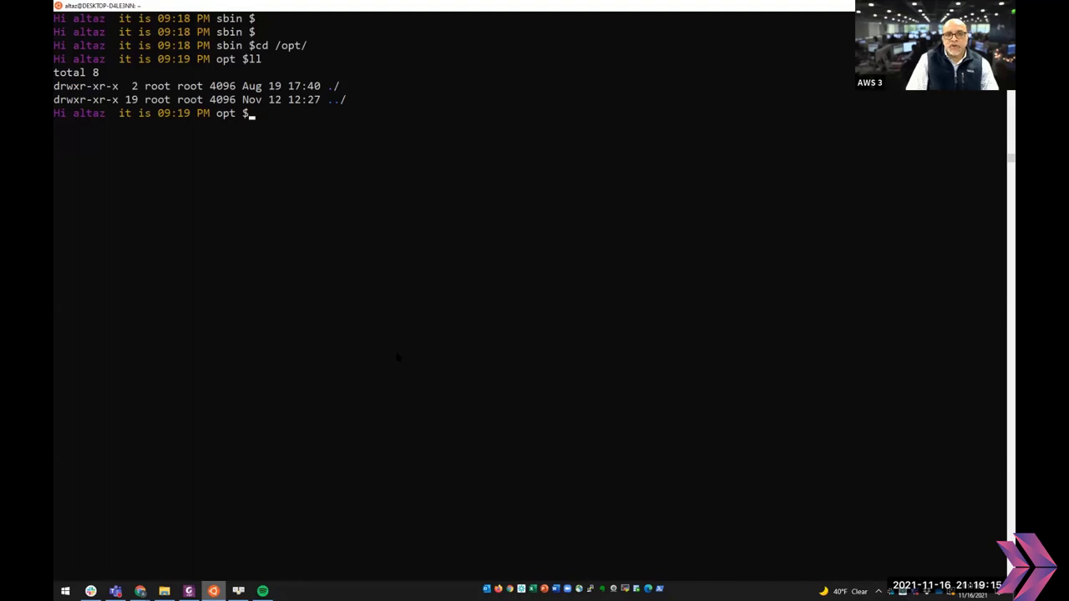
- Refer to the slide's /home entry, and in the terminal change into /home/ and list its contents with ll
key("alt+Tab")
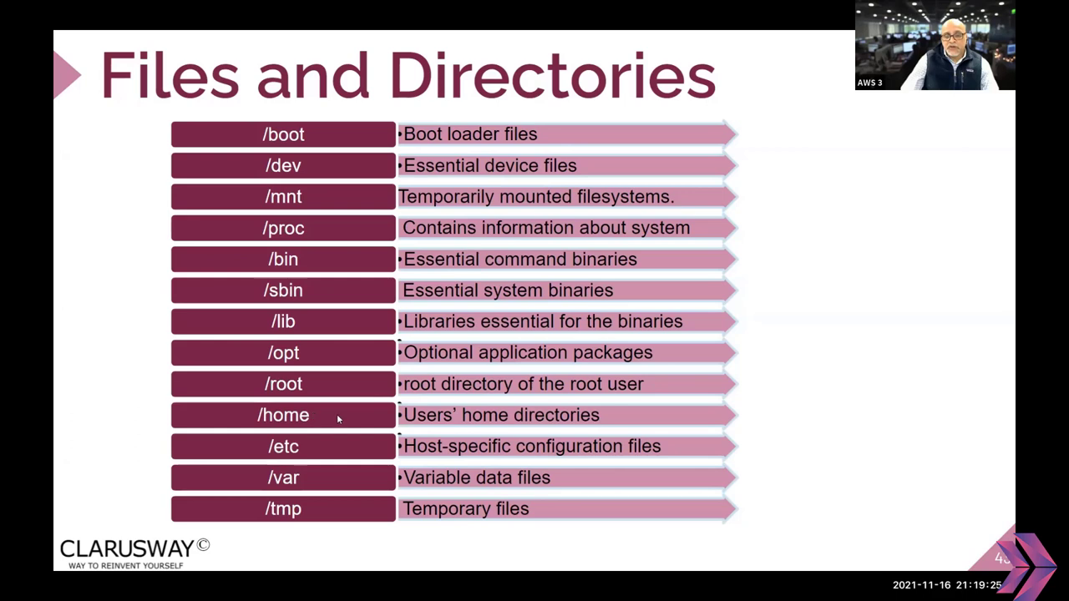
key("alt+Tab")
type("cd")
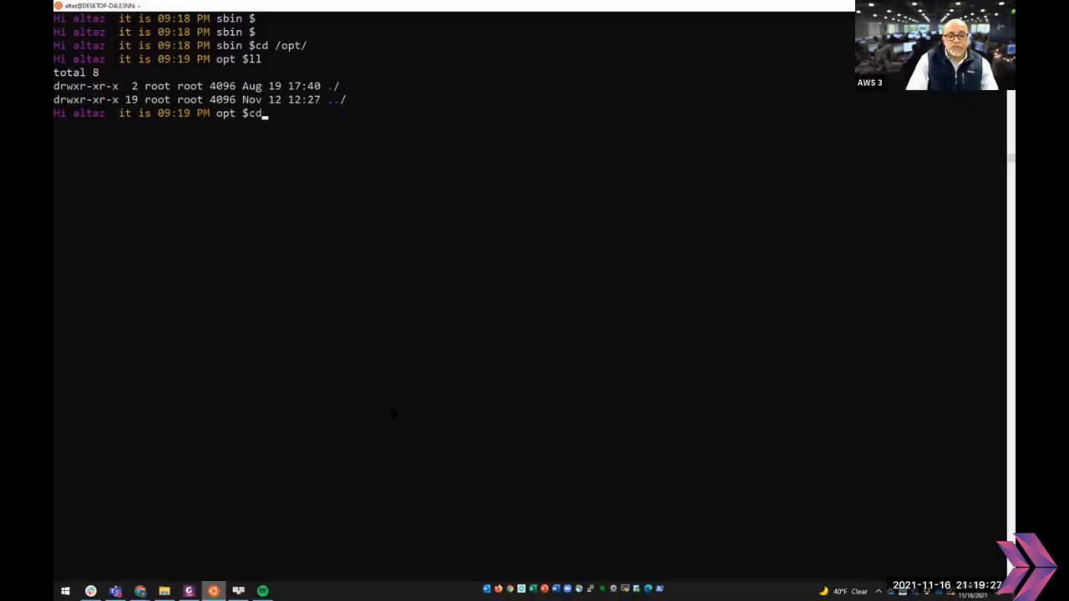
type(" /home/")
key("Return")
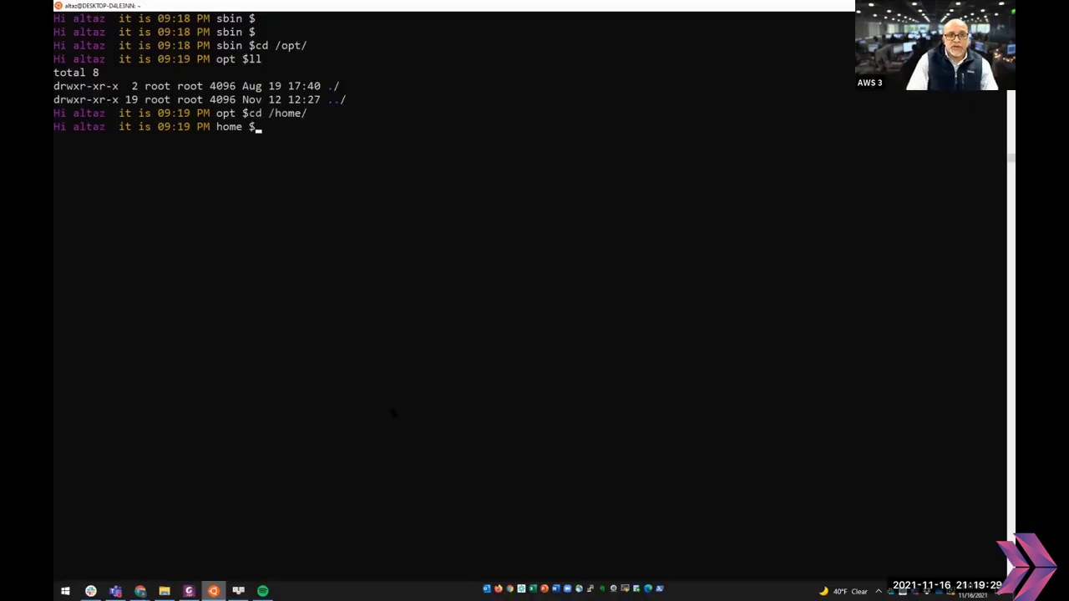
type("ll")
key("Return")
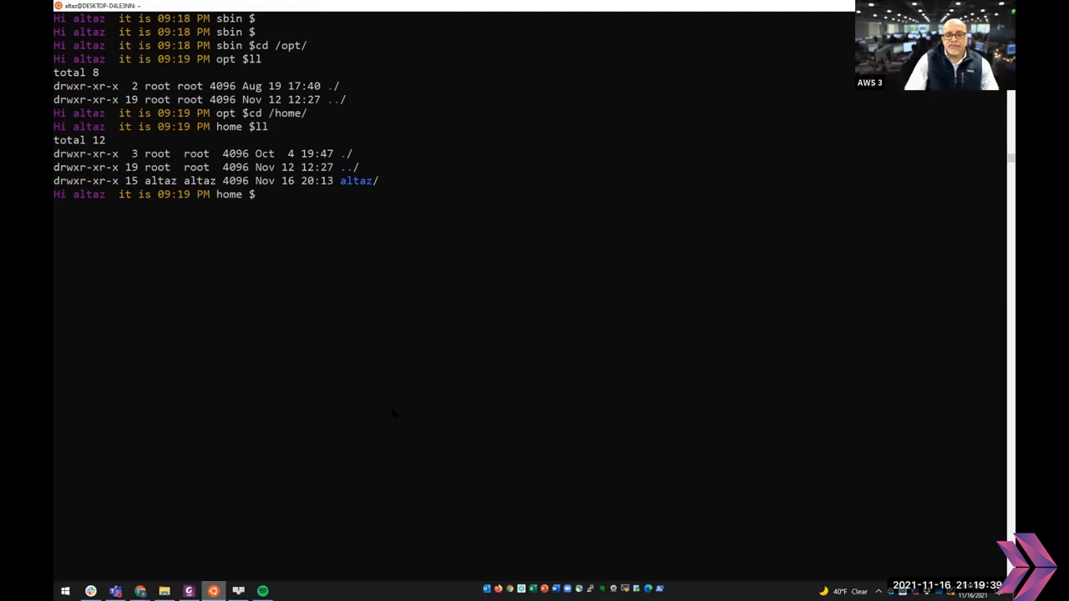
- Refer to the slide's /etc entry, and in the terminal change into /etc/ and list its contents with ll
key("alt+Tab")
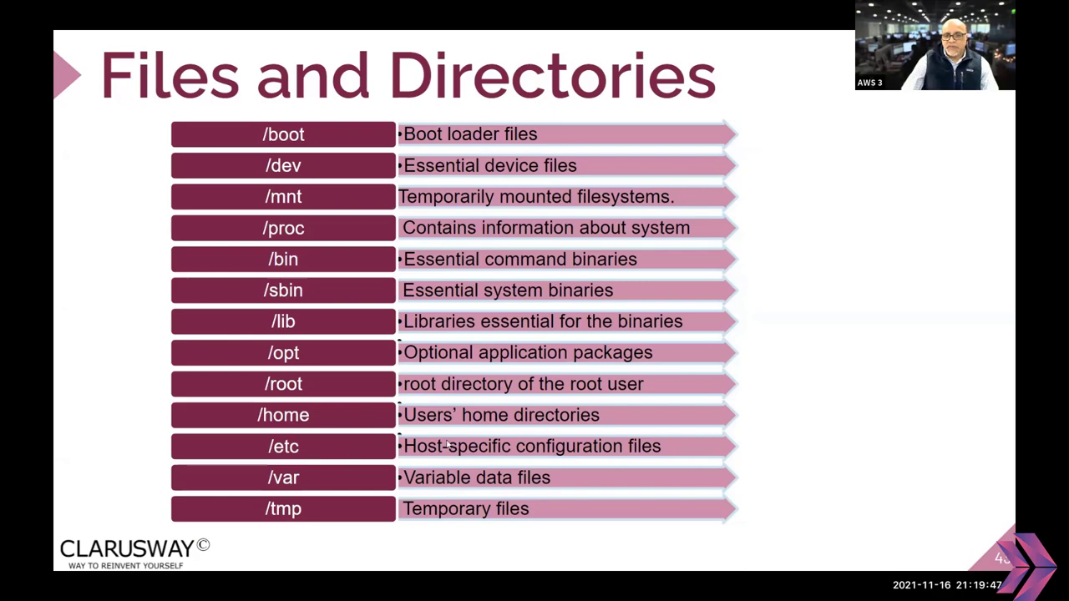
key("alt+Tab")
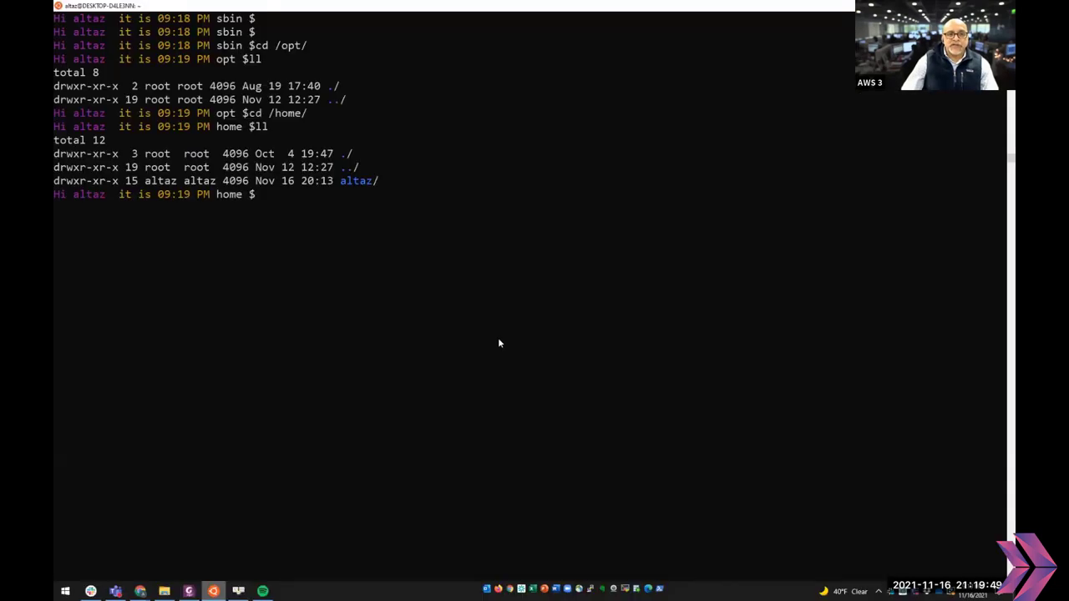
type("cd /etc/")
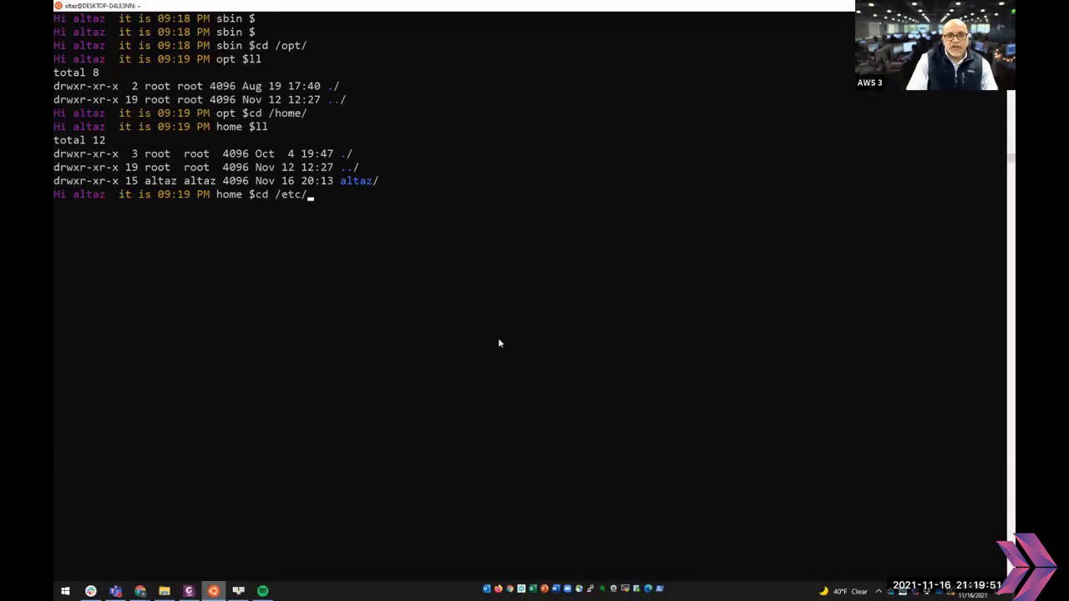
key("Return")
type("ll")
key("BackSpace")
key("BackSpace")
type("ll")
key("Return")
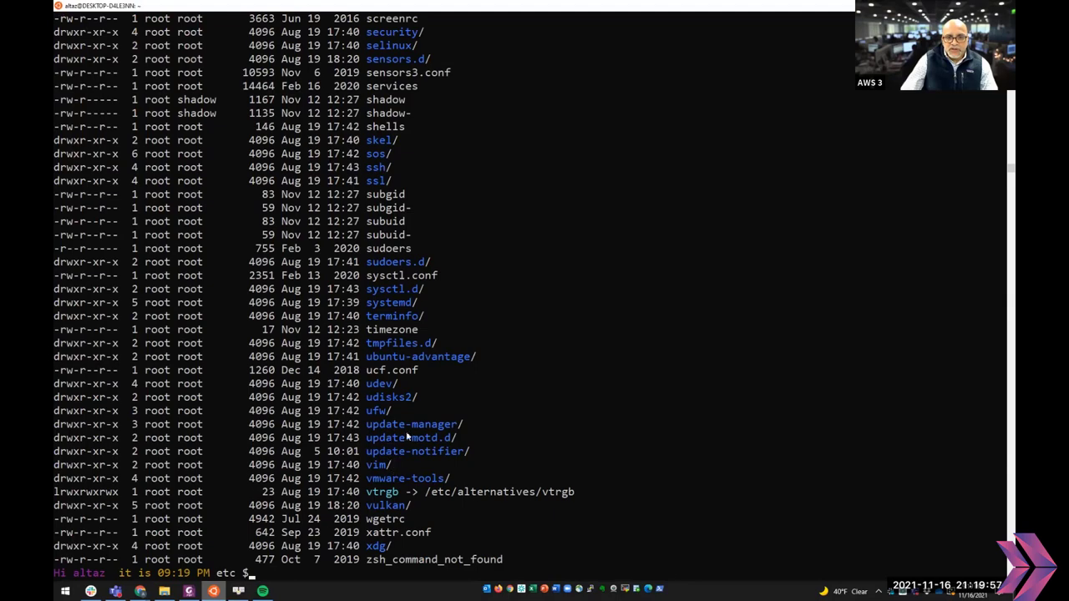
- Look through the /etc listing for configuration files, highlighting manpath.config and mke2fs.conf as examples
scroll(430, 443, "up", 10)
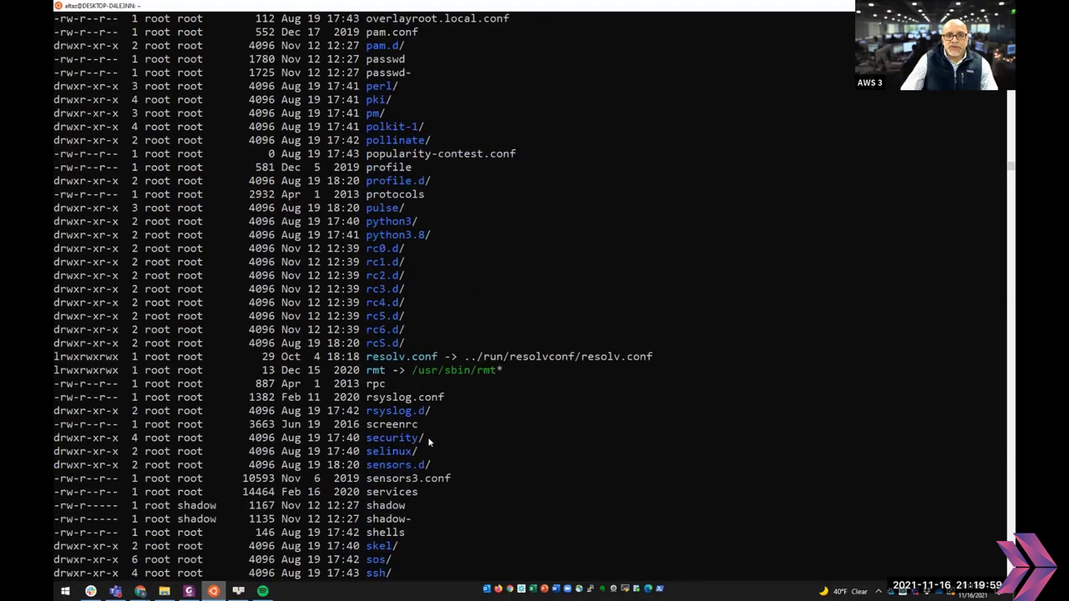
scroll(428, 439, "up", 7)
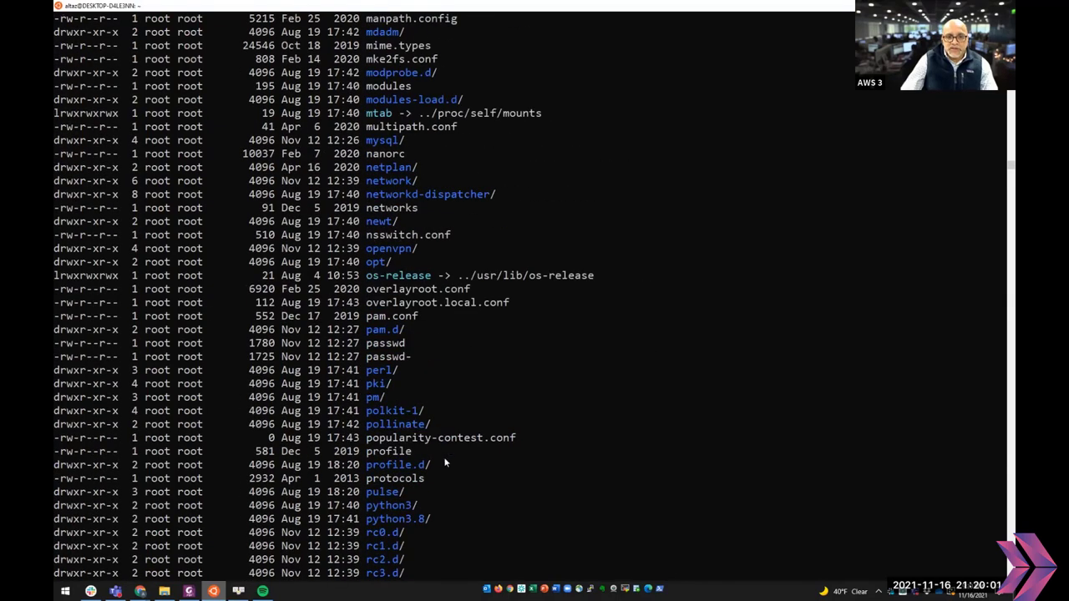
scroll(449, 489, "up", 5)
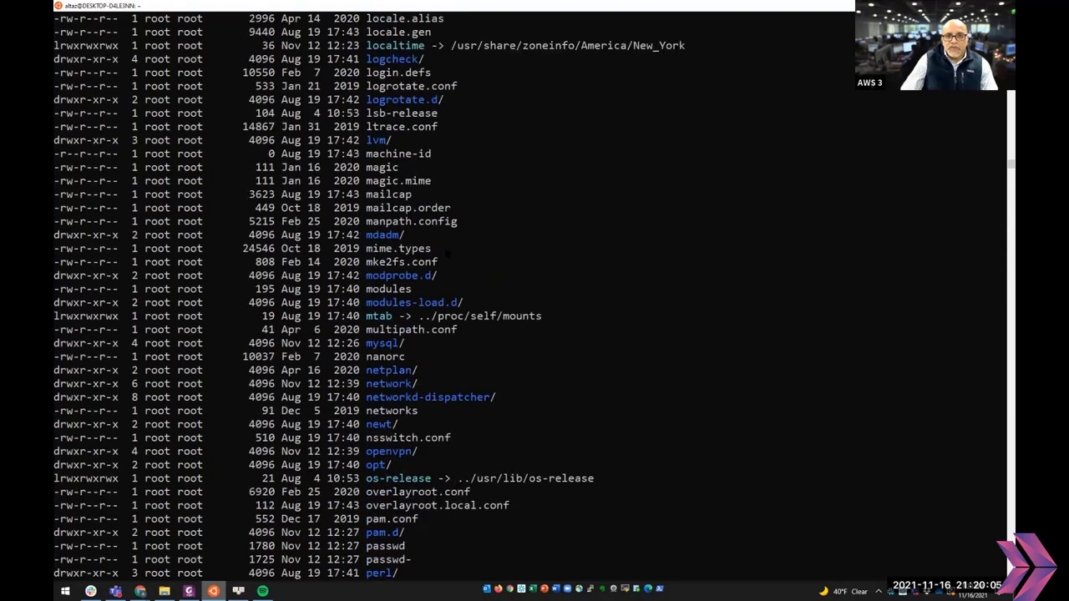
left_click_drag(367, 222, 456, 225)
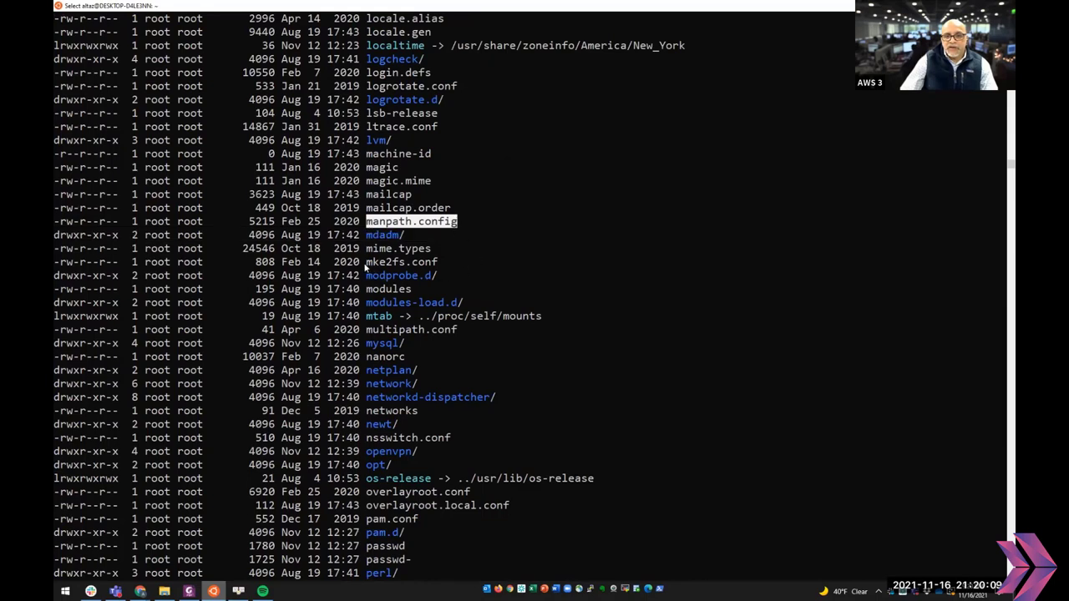
left_click_drag(367, 262, 449, 264)
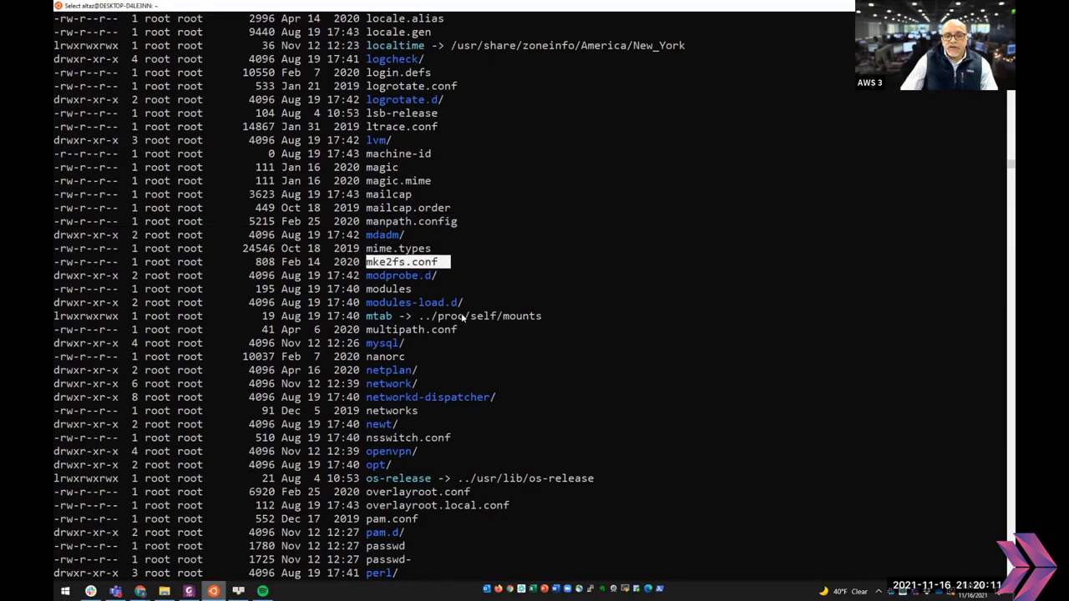
scroll(458, 316, "up", 7)
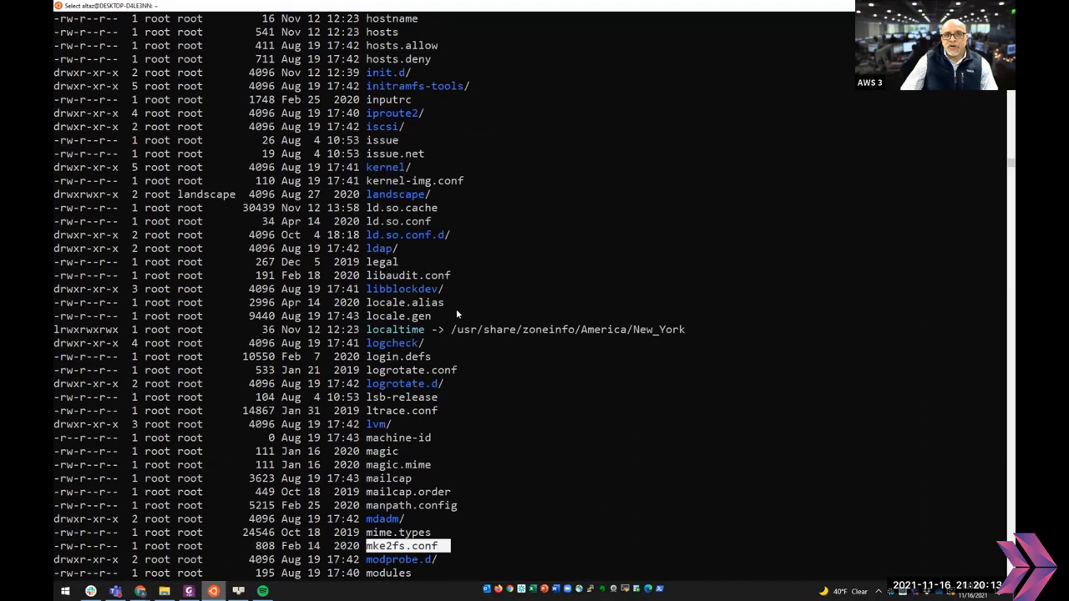
scroll(456, 308, "down", 6)
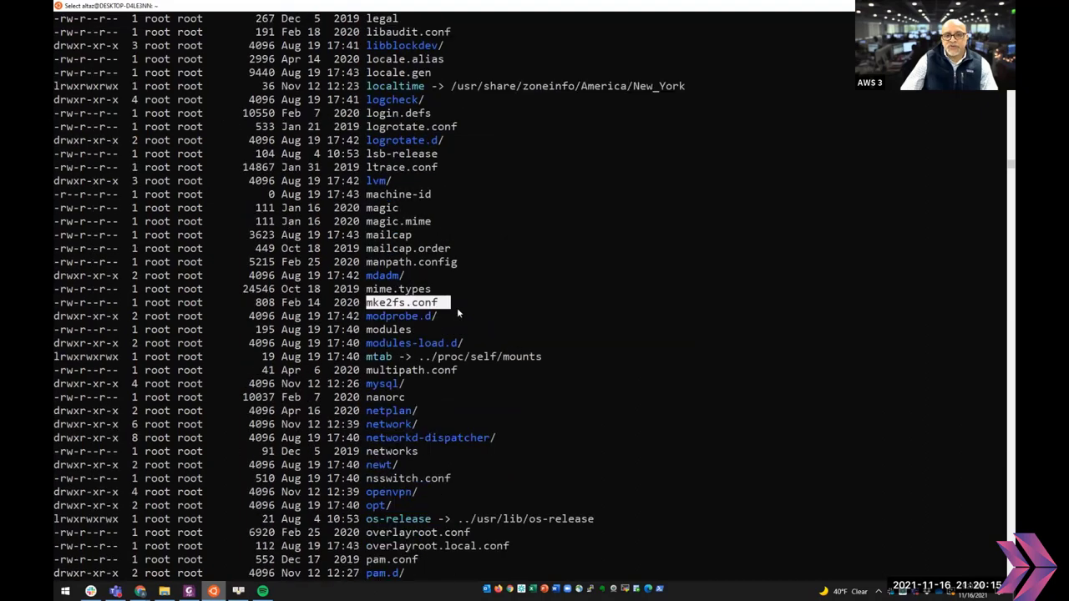
scroll(456, 307, "down", 20)
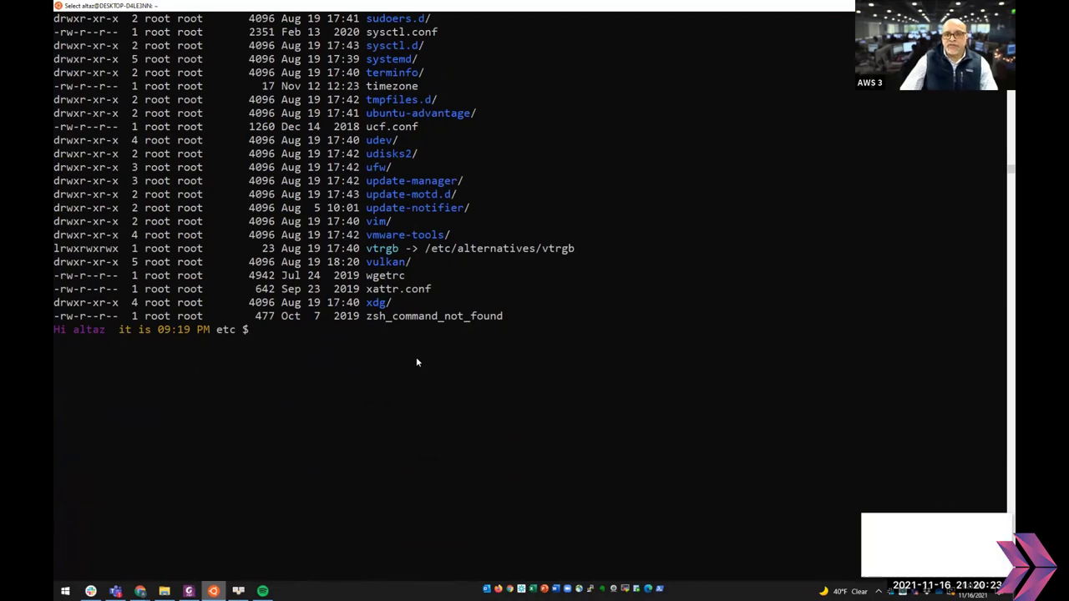
left_click(998, 522)
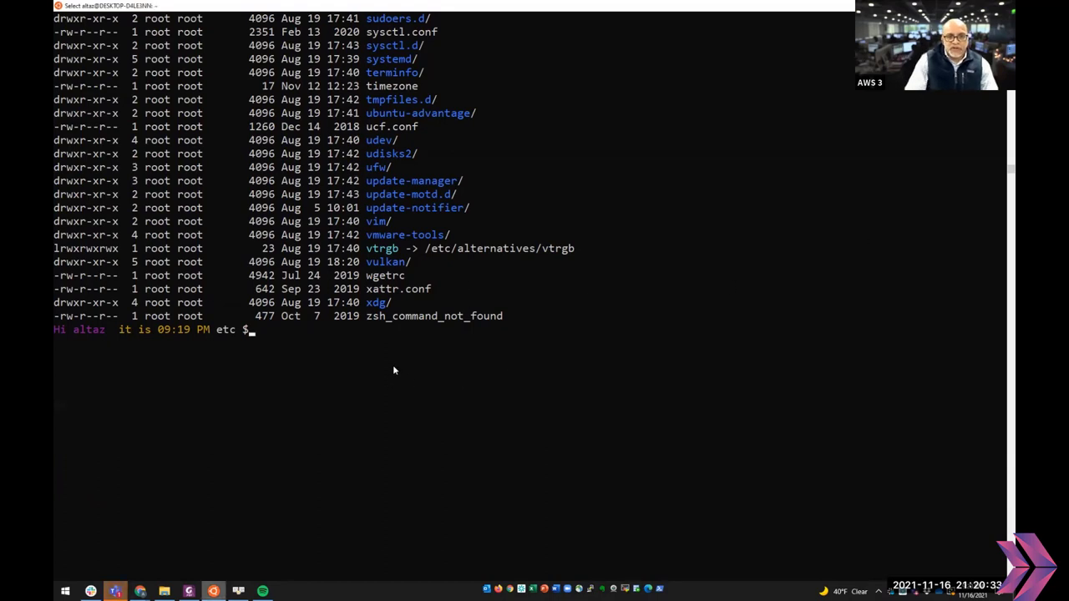
type("cd htt")
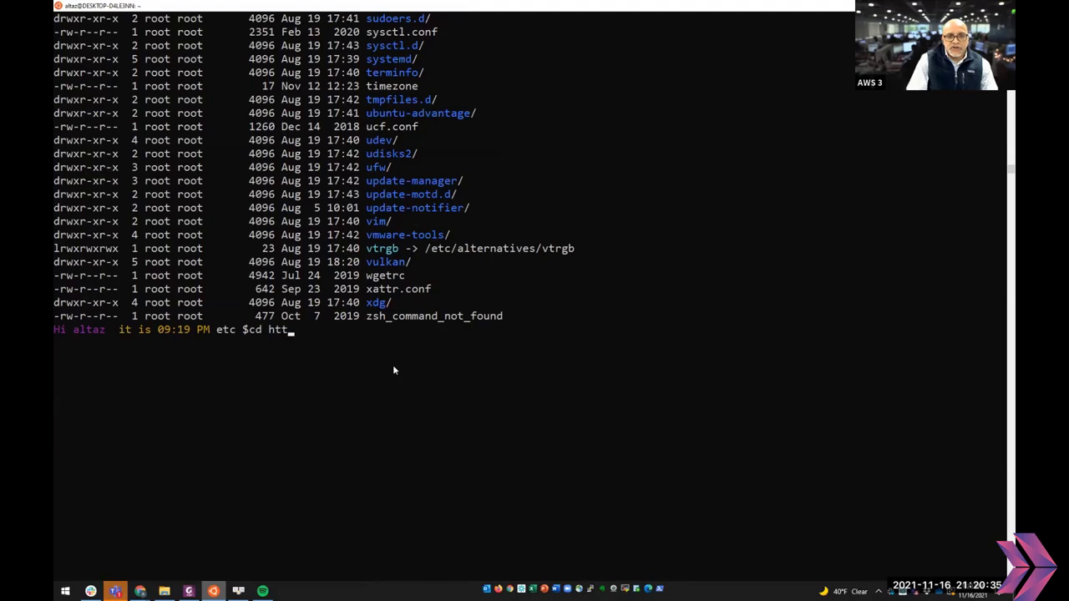
key("BackSpace")
key("BackSpace")
key("BackSpace")
key("BackSpace")
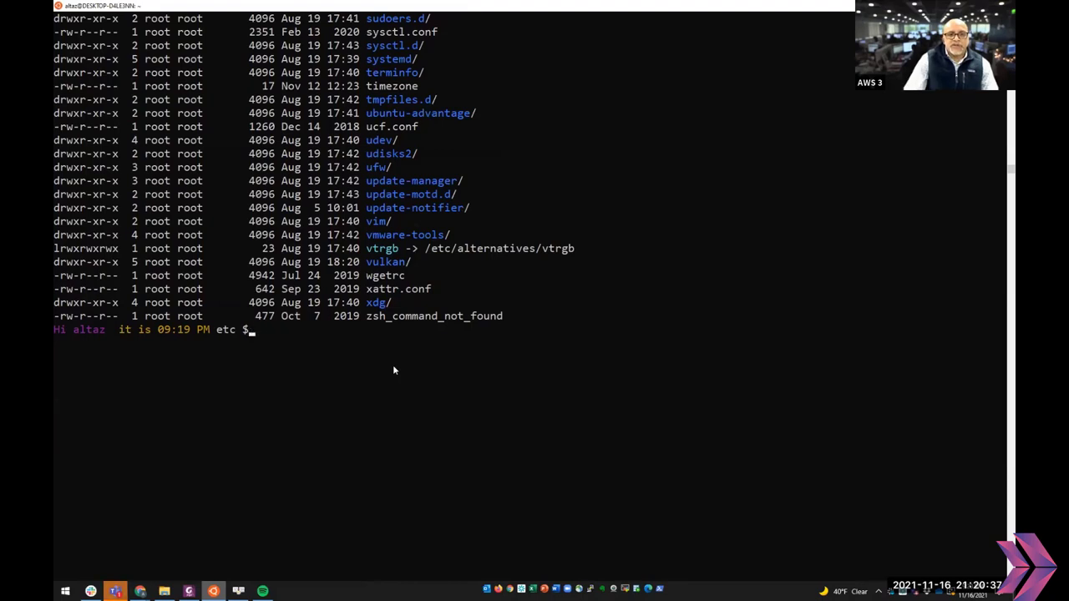
- Switch back to the Files and Directories slide
key("alt+Tab")
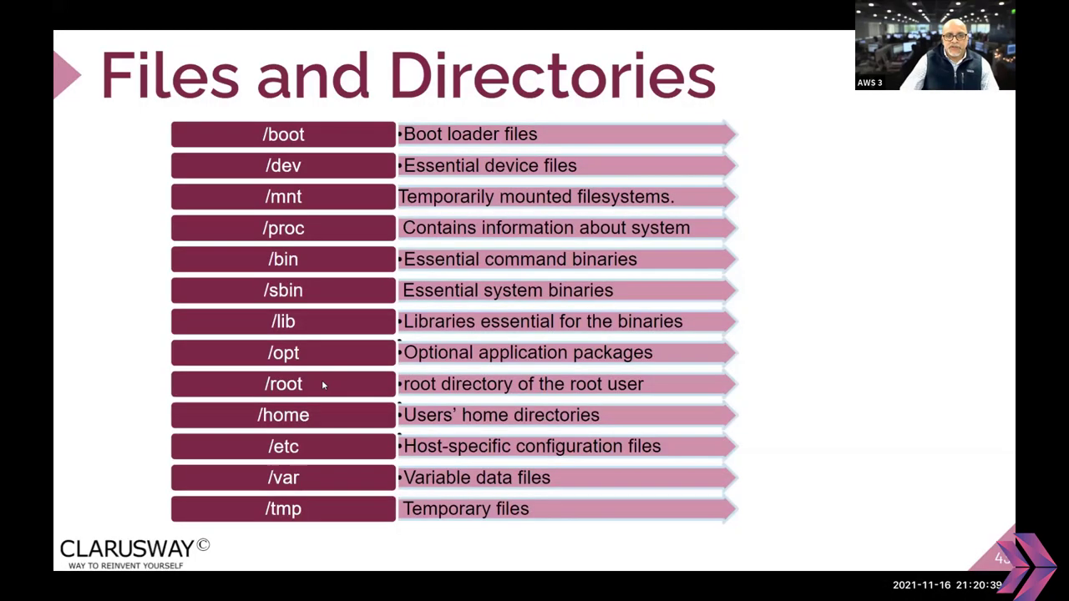
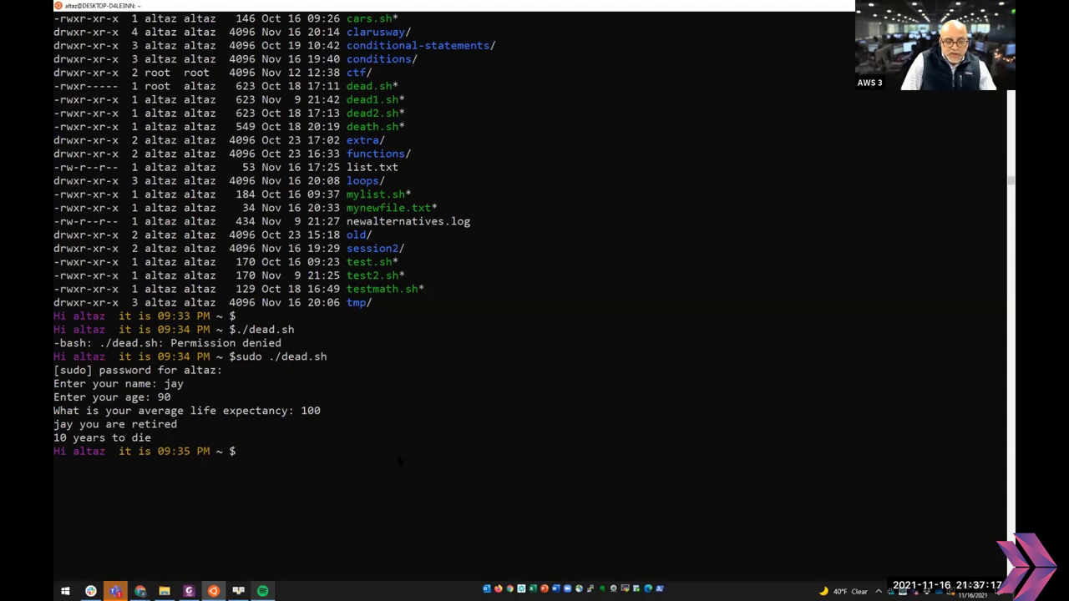
- Give user, group and others read, write and execute permissions on newalternatives.log with chmod u=rwx,g=rwx,o=rwx
type("chmod")
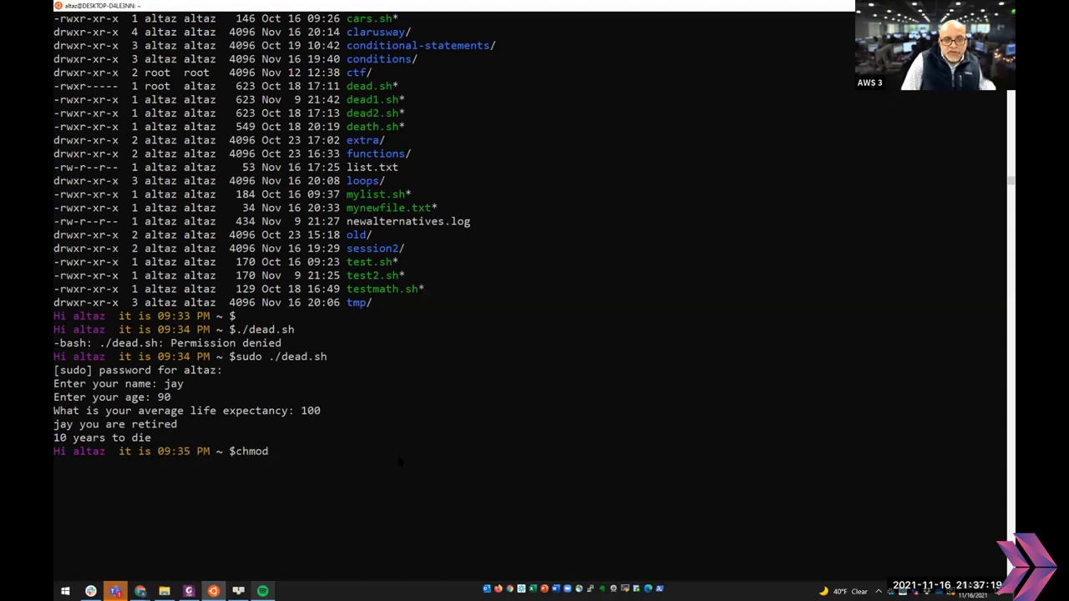
type(" u=")
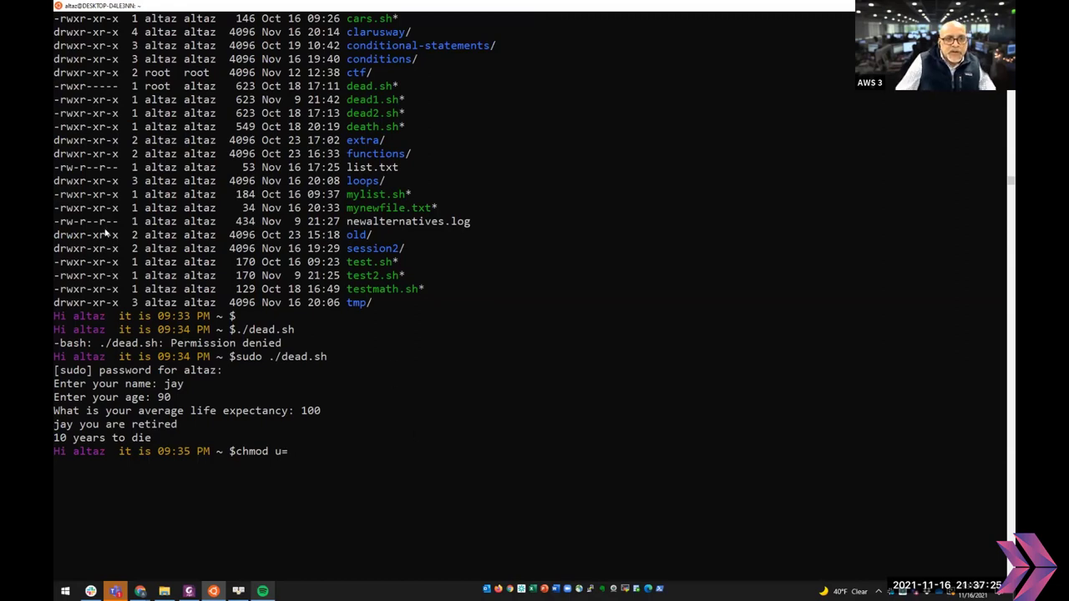
left_click_drag(60, 222, 119, 224)
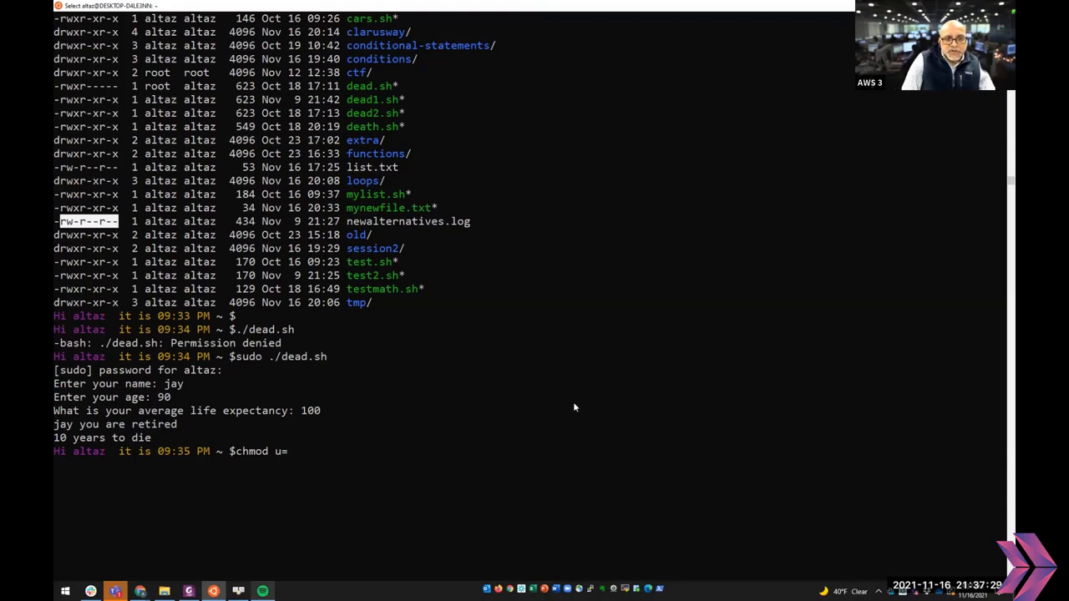
type("rwx")
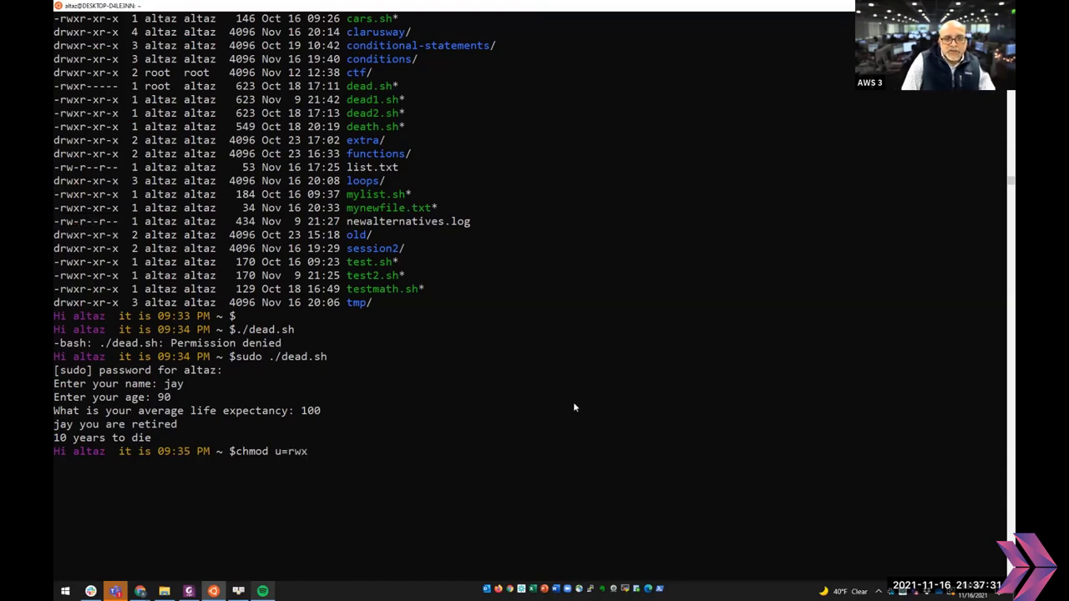
type(",")
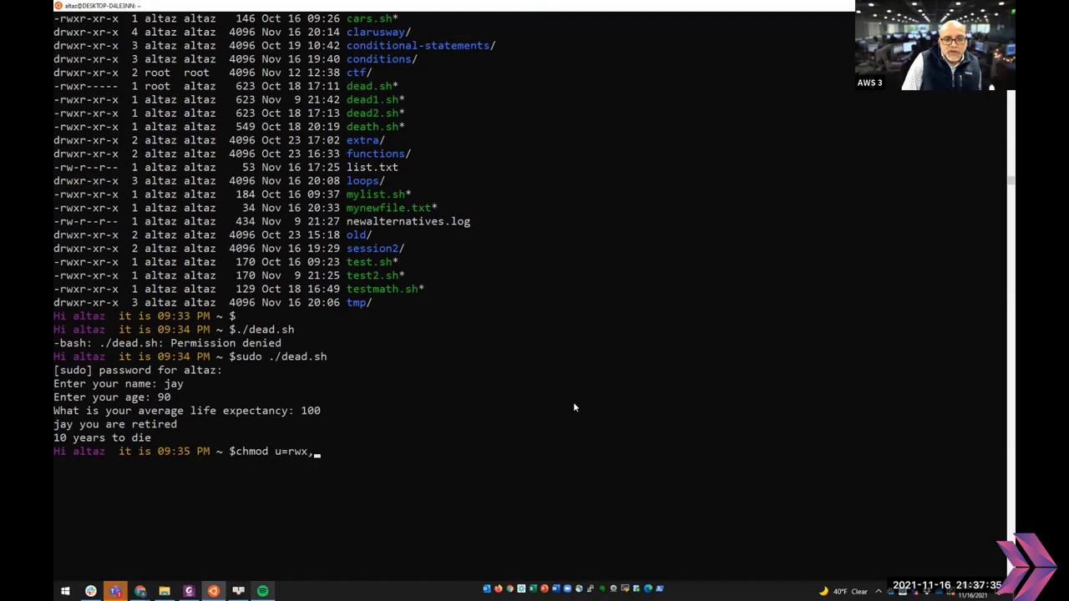
type("g")
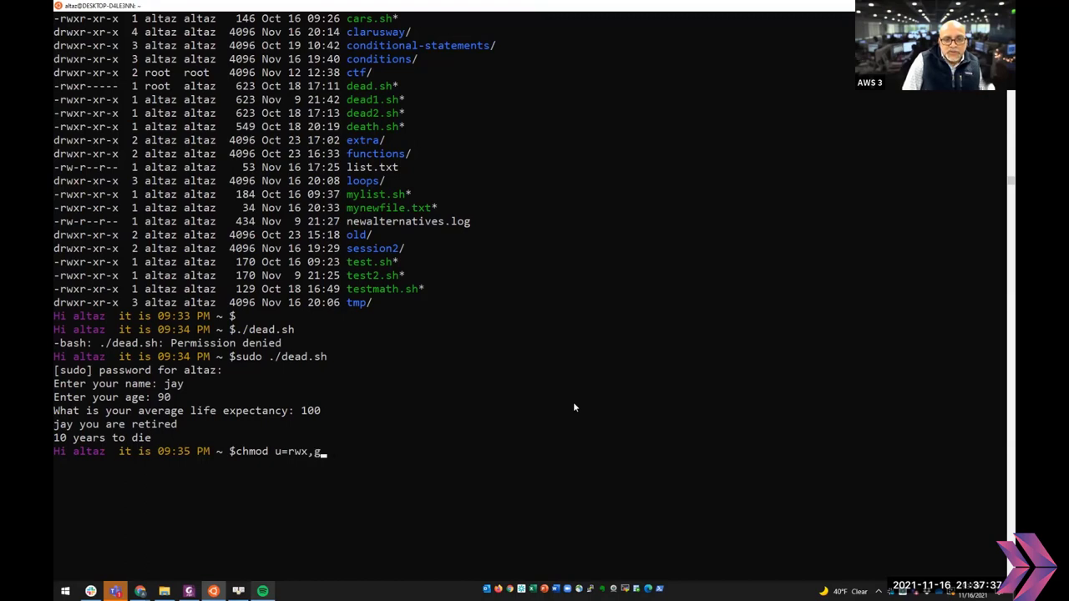
type("=rwx,o=rwx ")
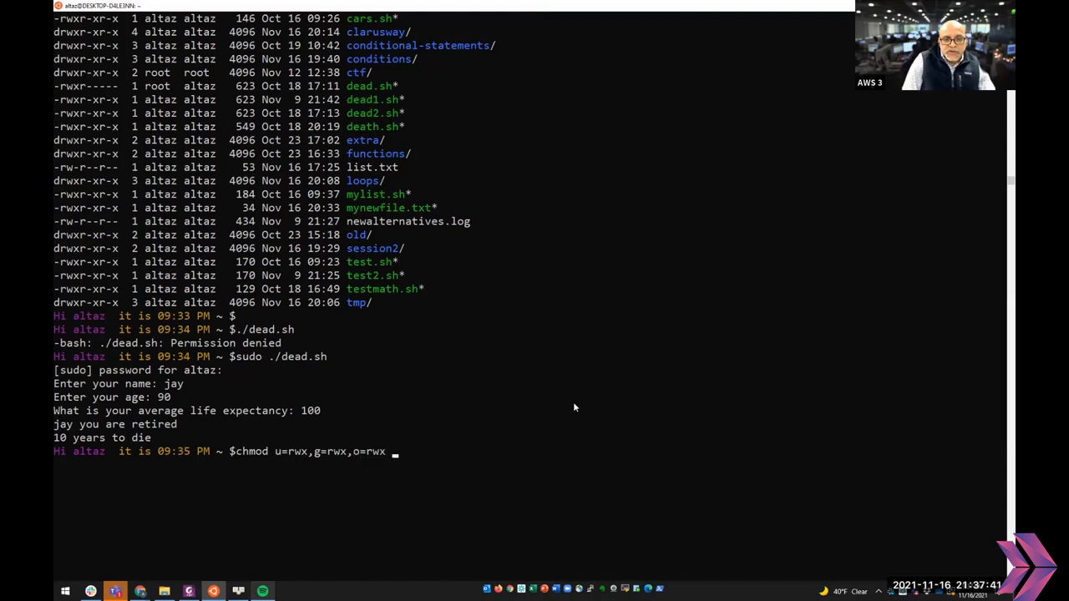
type("newa")
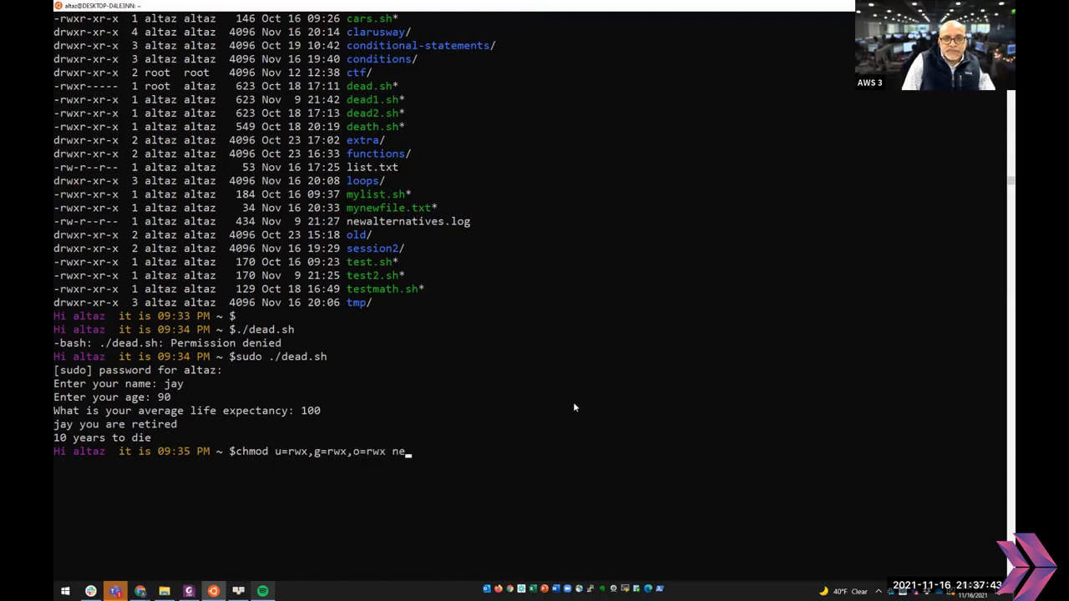
key("Tab")
key("Return")
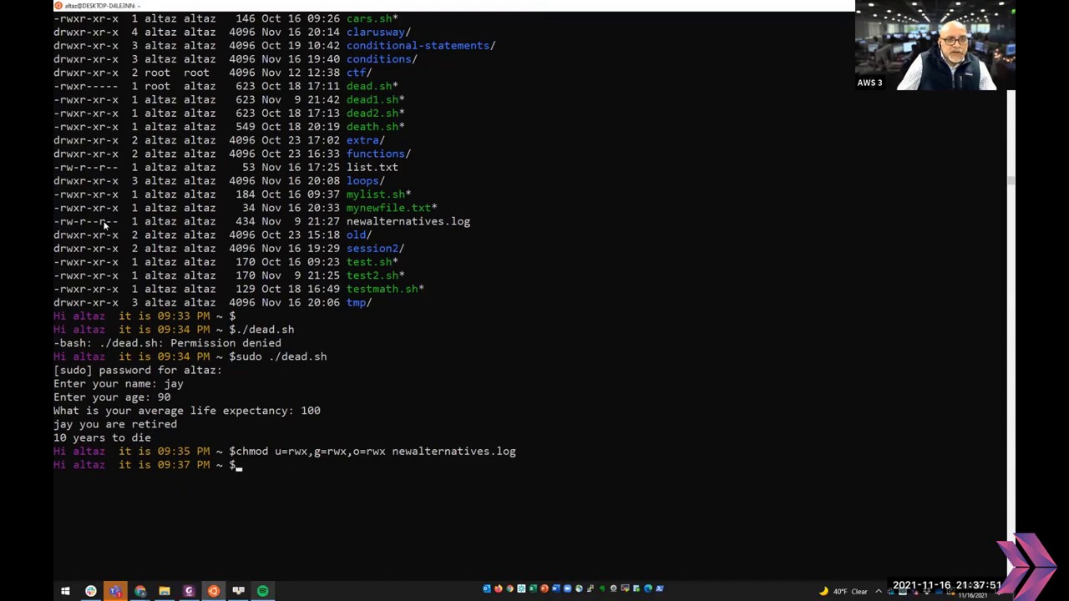
- Highlight the permissions of newalternatives.log in the existing listing, and list the home directory again with ll
left_click_drag(107, 224, 252, 223)
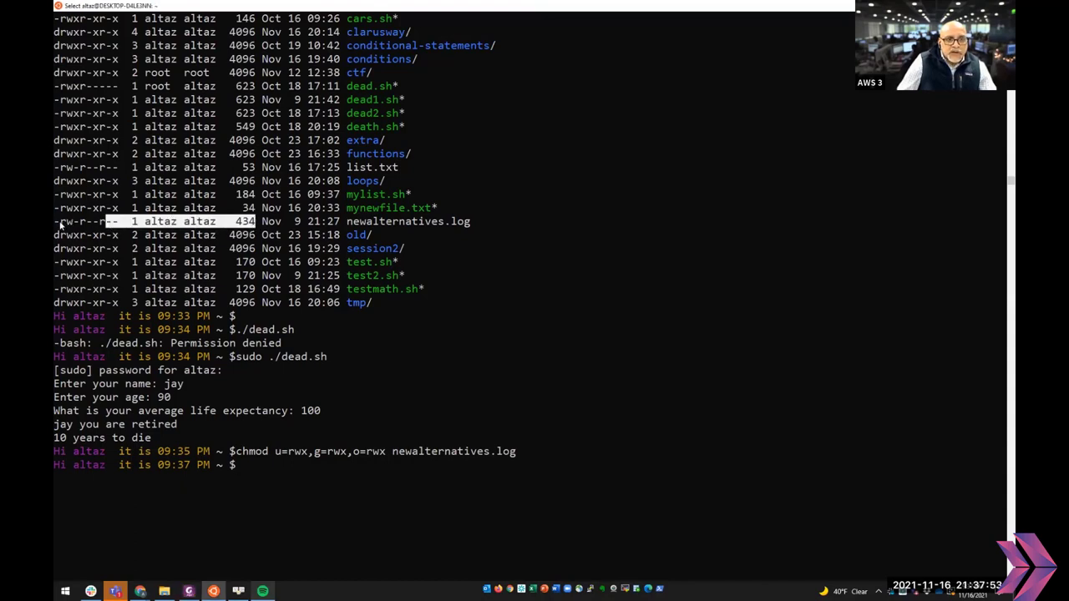
left_click_drag(60, 224, 114, 227)
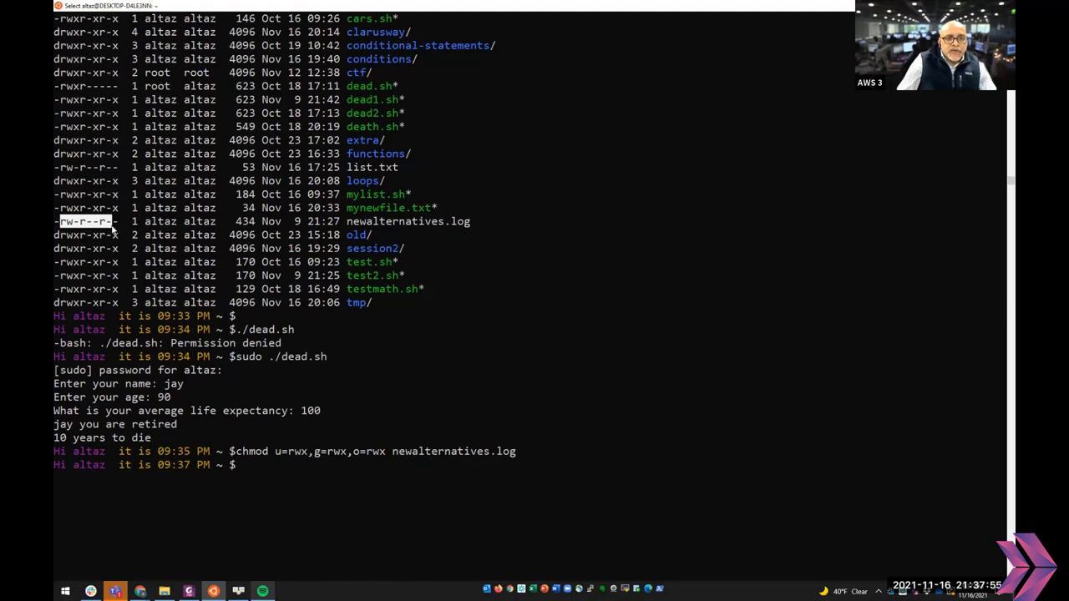
left_click(242, 469)
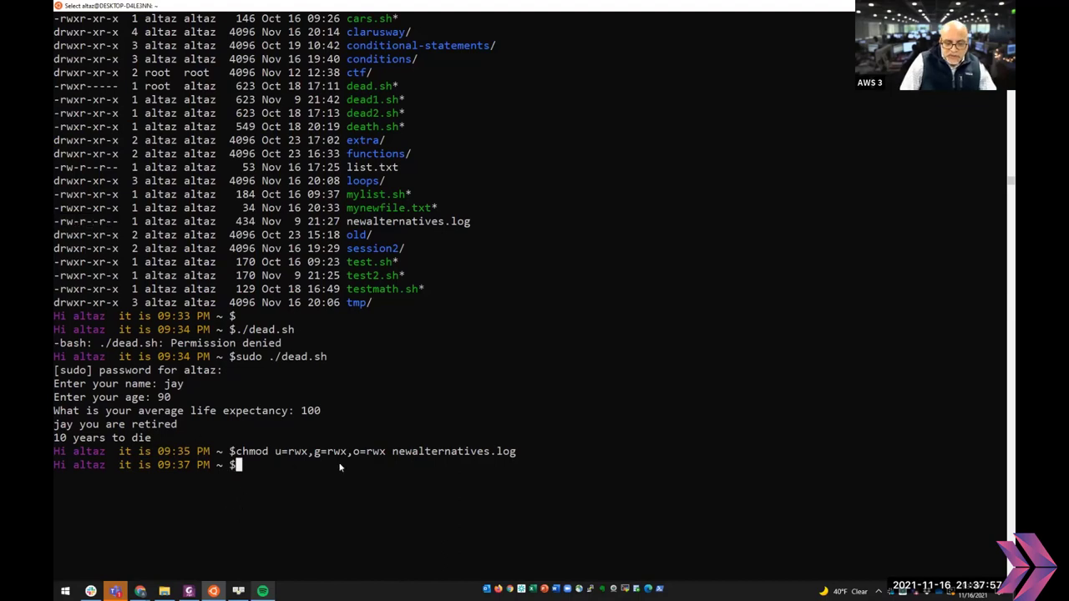
type("ll")
key("Return")
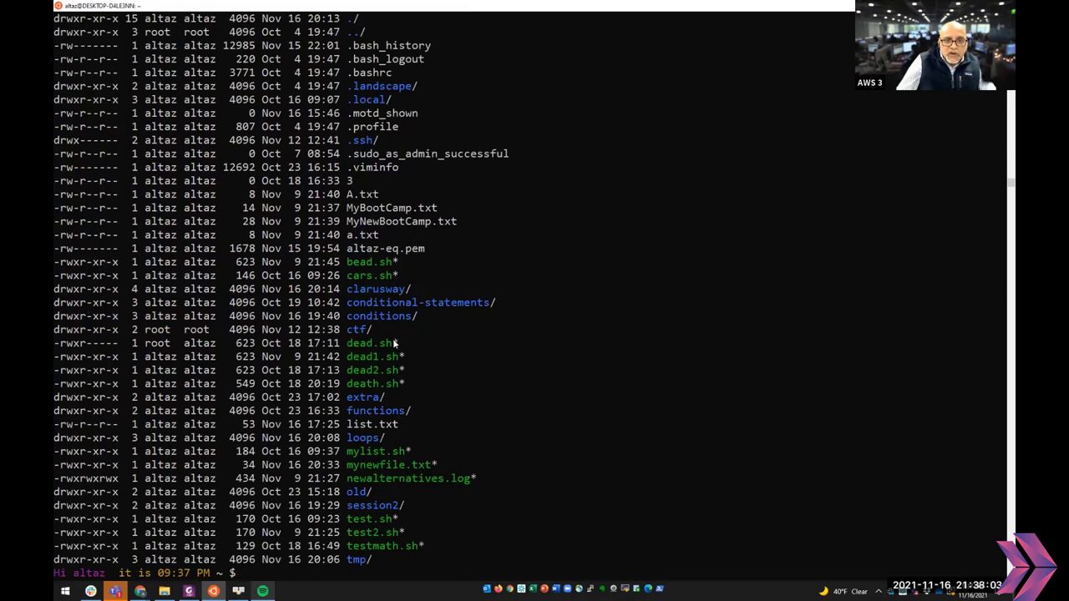
- Compare the permission string of newalternatives.log in the earlier and new listings, highlighting it in the new one
scroll(377, 228, "up", 1)
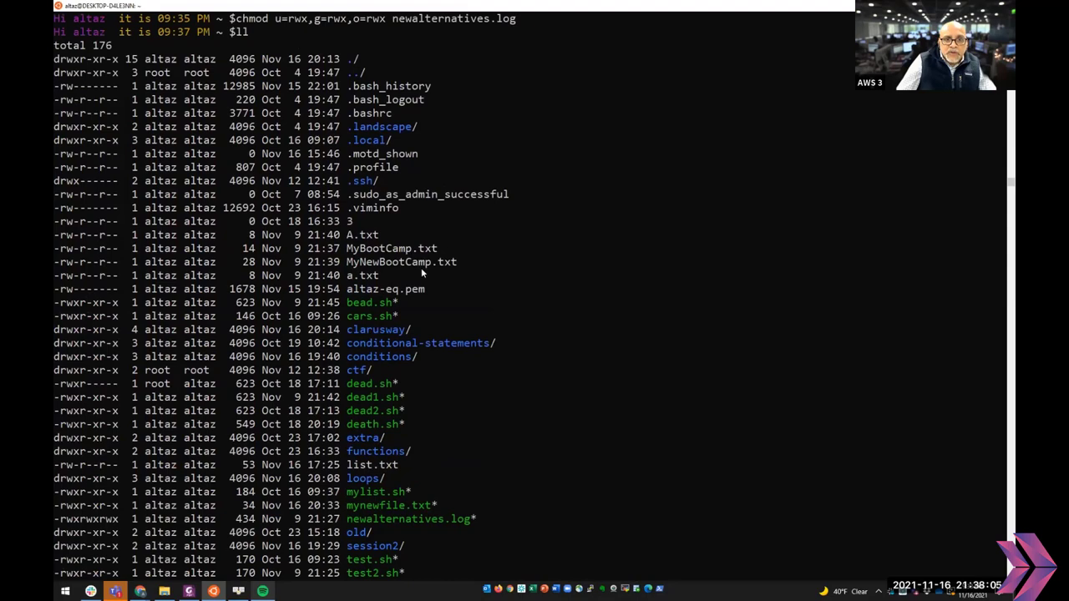
scroll(419, 267, "down", 2)
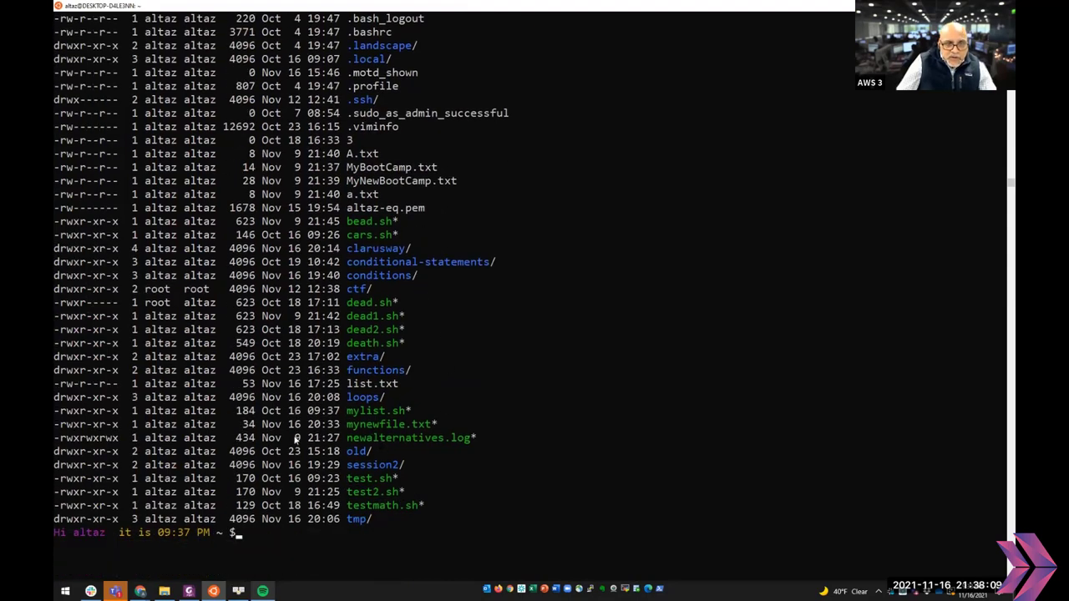
scroll(317, 441, "up", 14)
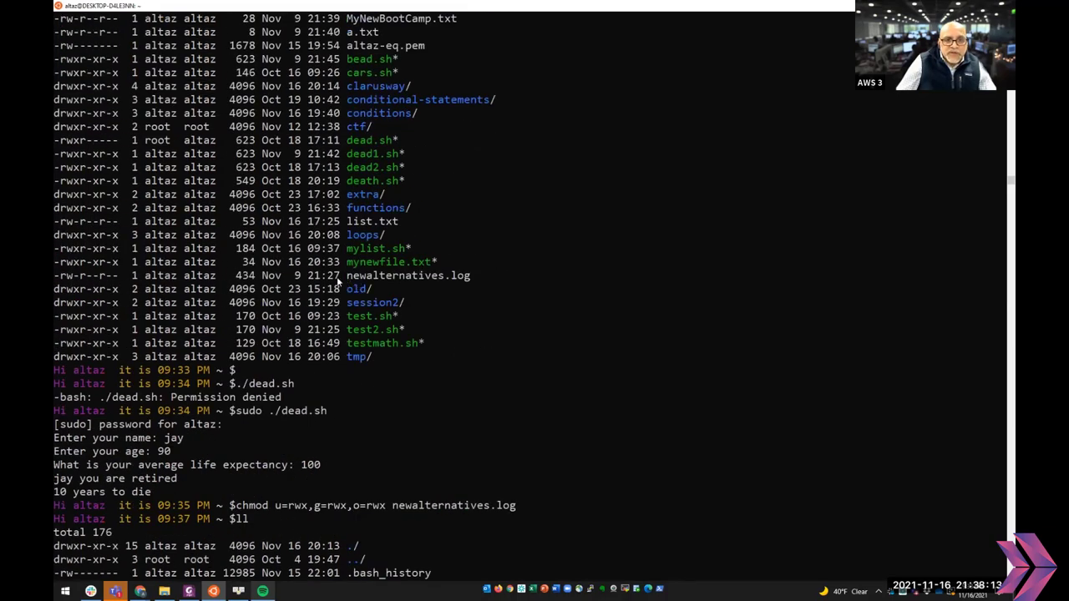
scroll(384, 286, "down", 7)
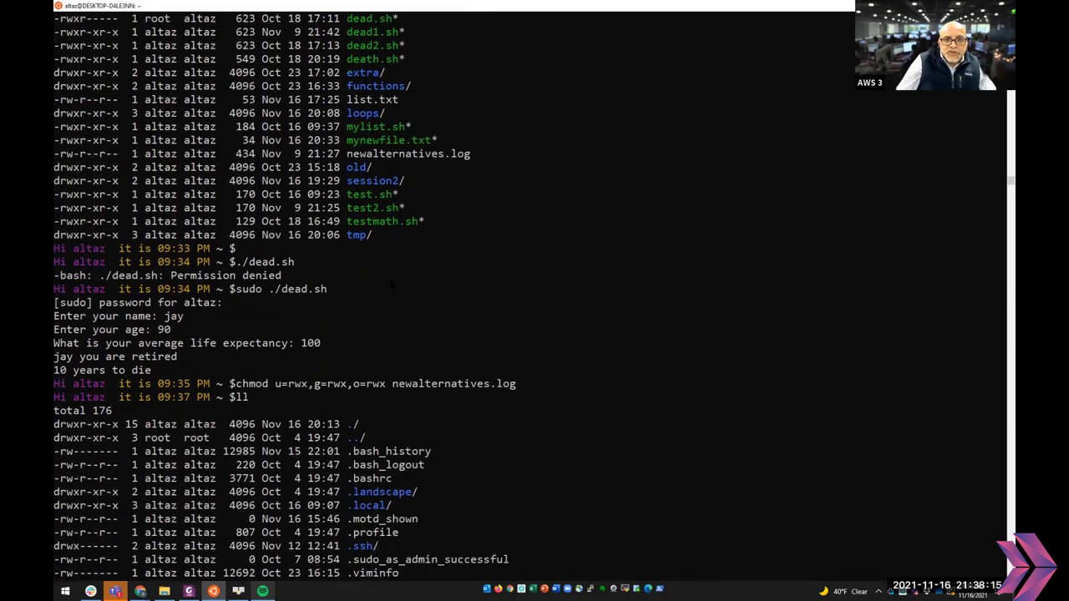
scroll(389, 292, "down", 8)
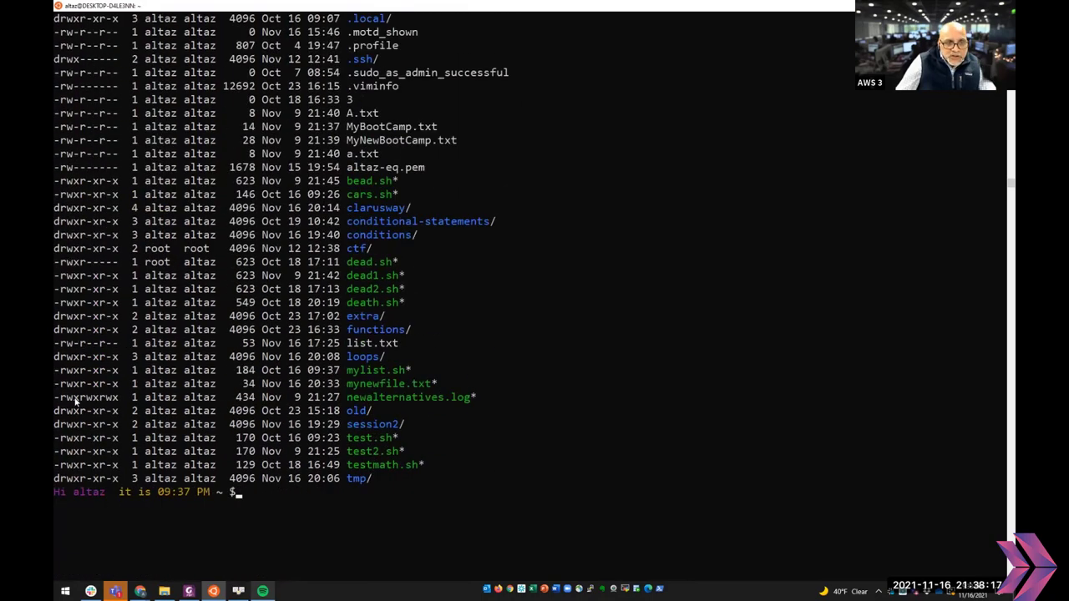
left_click_drag(62, 400, 119, 404)
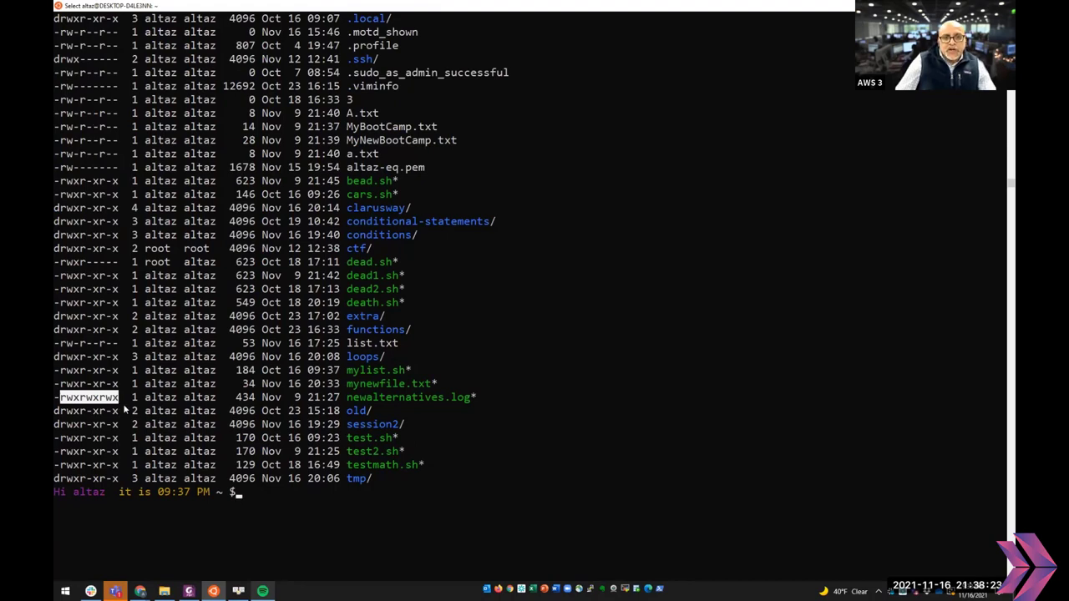
left_click(100, 398)
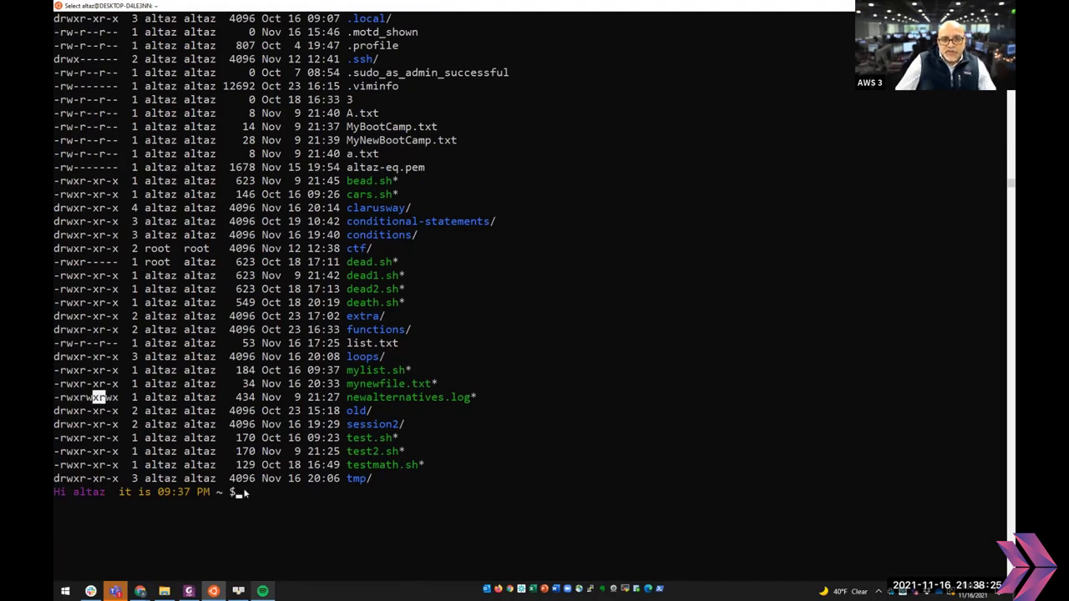
- Remove the execute permission from newalternatives.log with chmod -x
left_click(242, 491)
type("chmod")
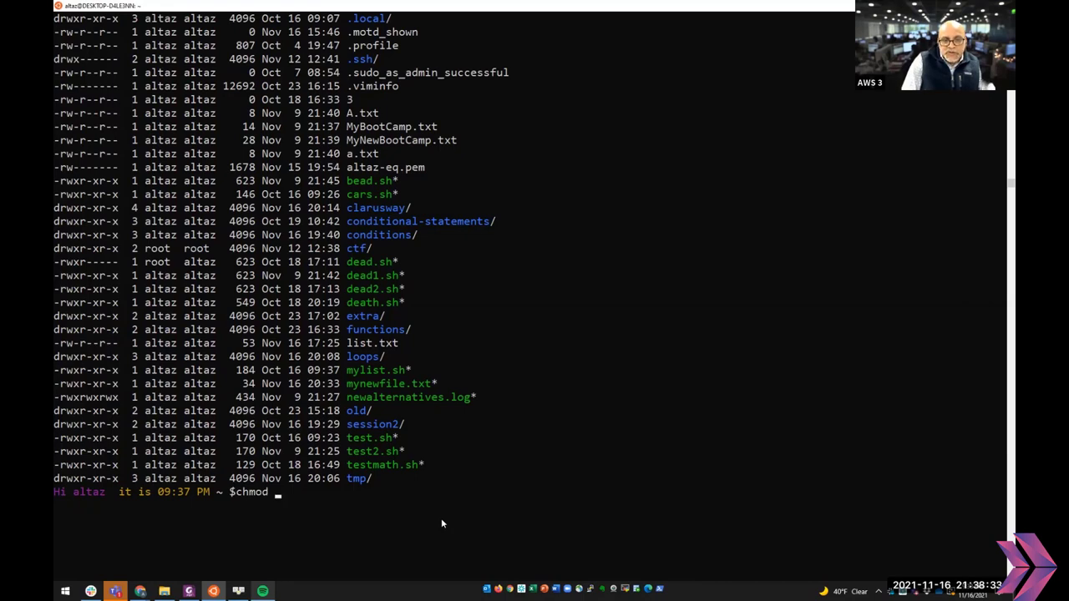
type(" -x")
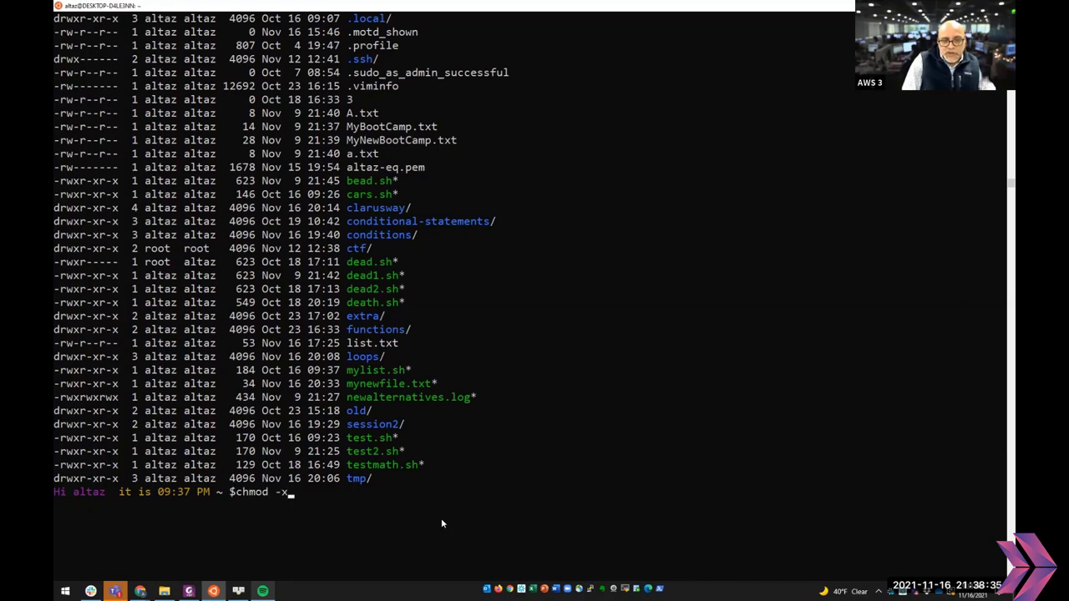
type(" new")
key("Tab")
key("Return")
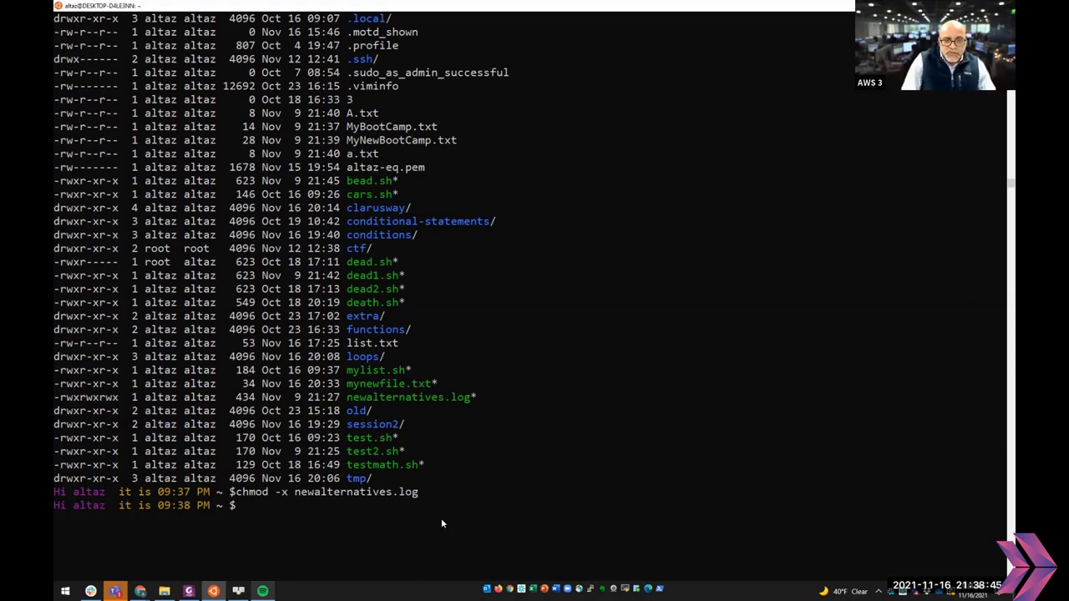
- List the home directory with ll and highlight the newalternatives.log entry to check its permissions
type("ll")
key("Return")
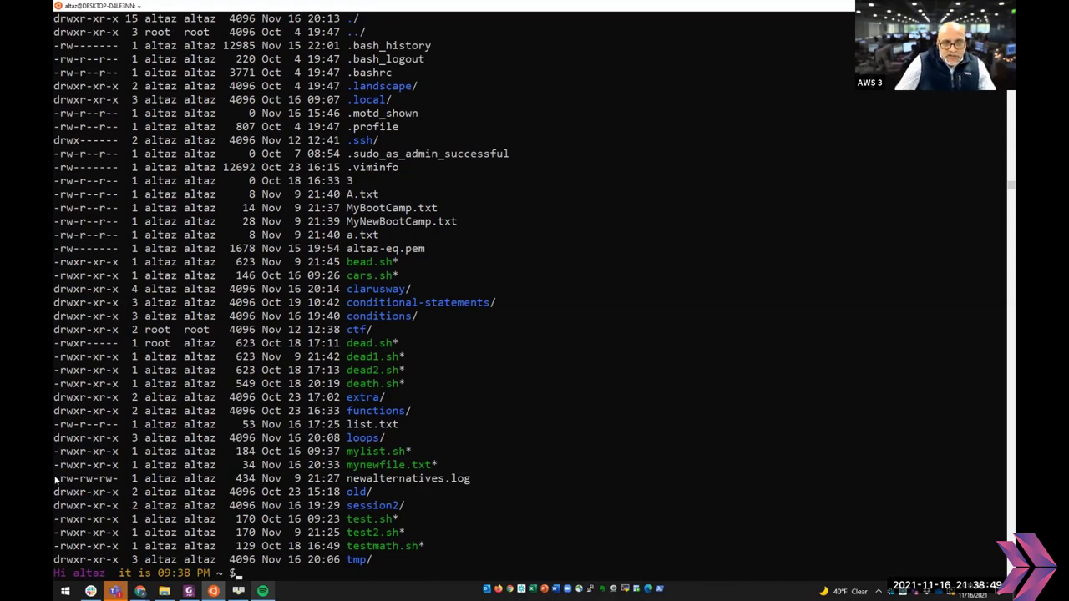
left_click_drag(55, 480, 470, 482)
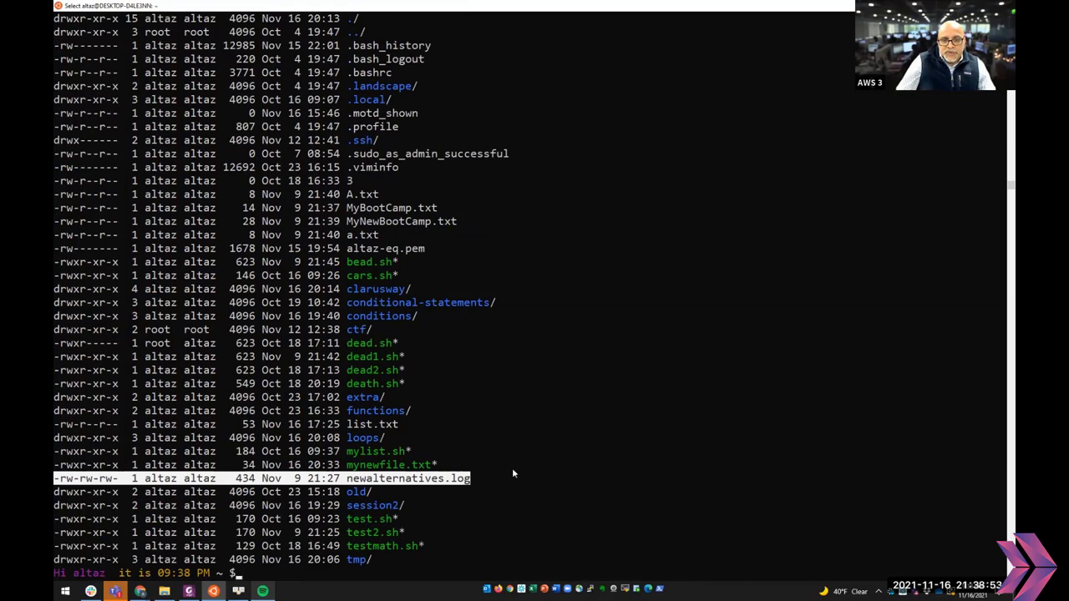
scroll(512, 467, "down", 1)
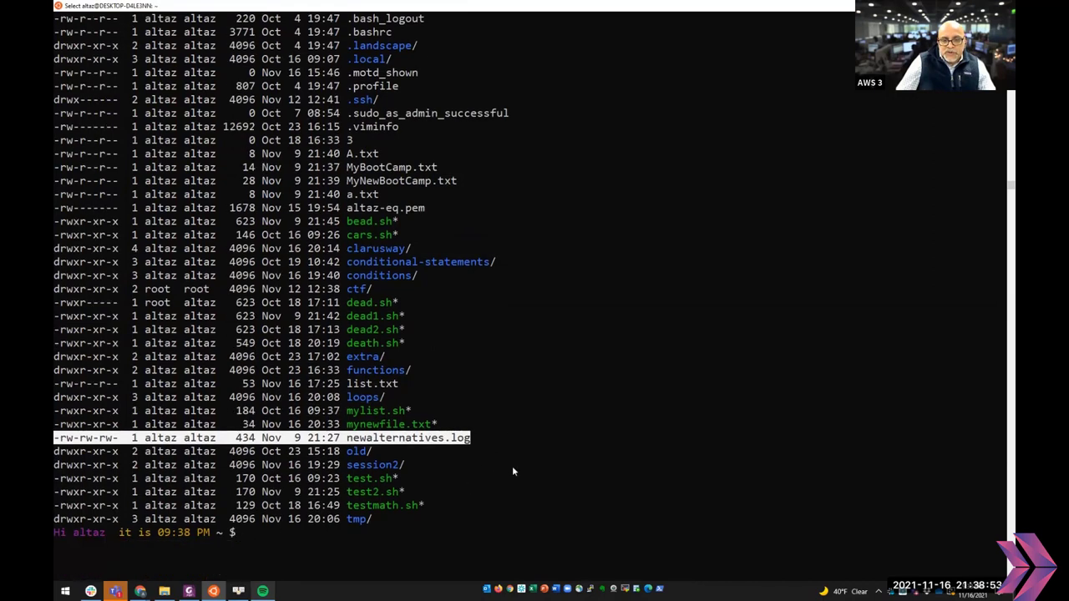
right_click(241, 535)
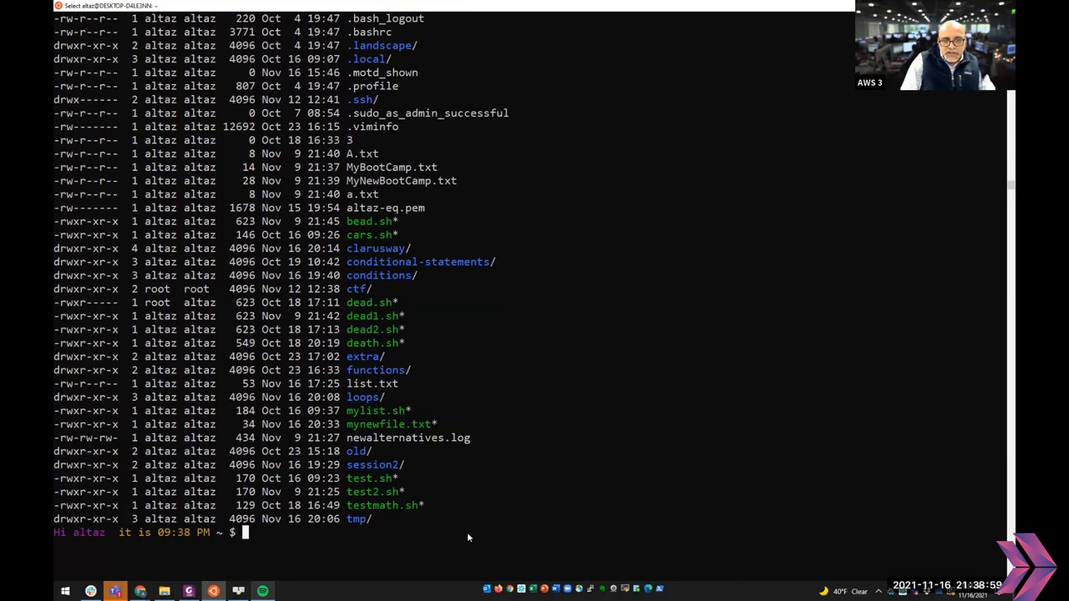
- Remove the write permission from newalternatives.log with chmod -w
type("chmod ")
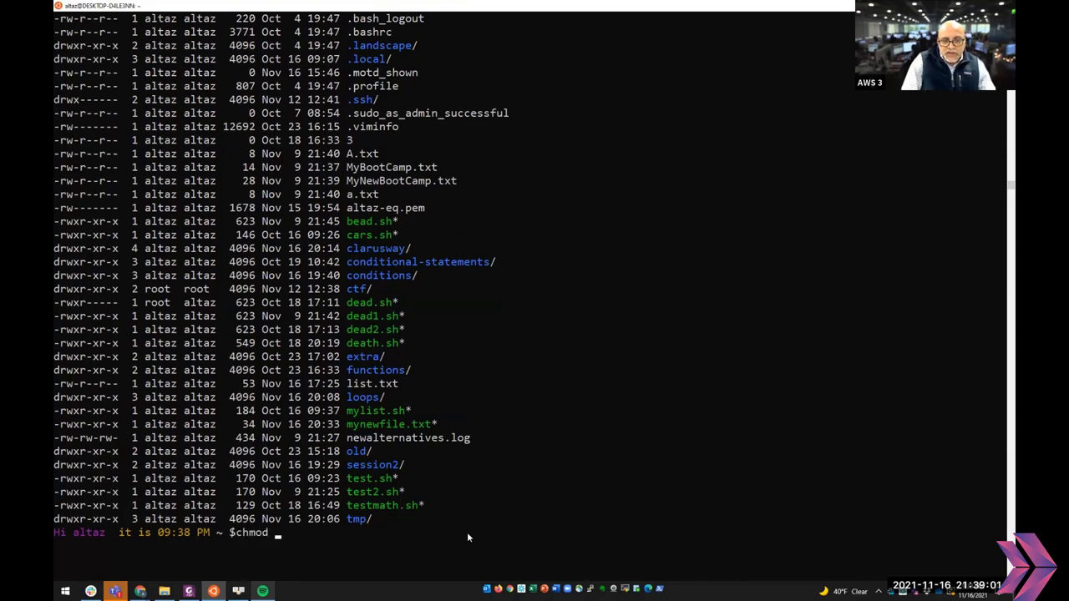
type("-w new")
key("Tab")
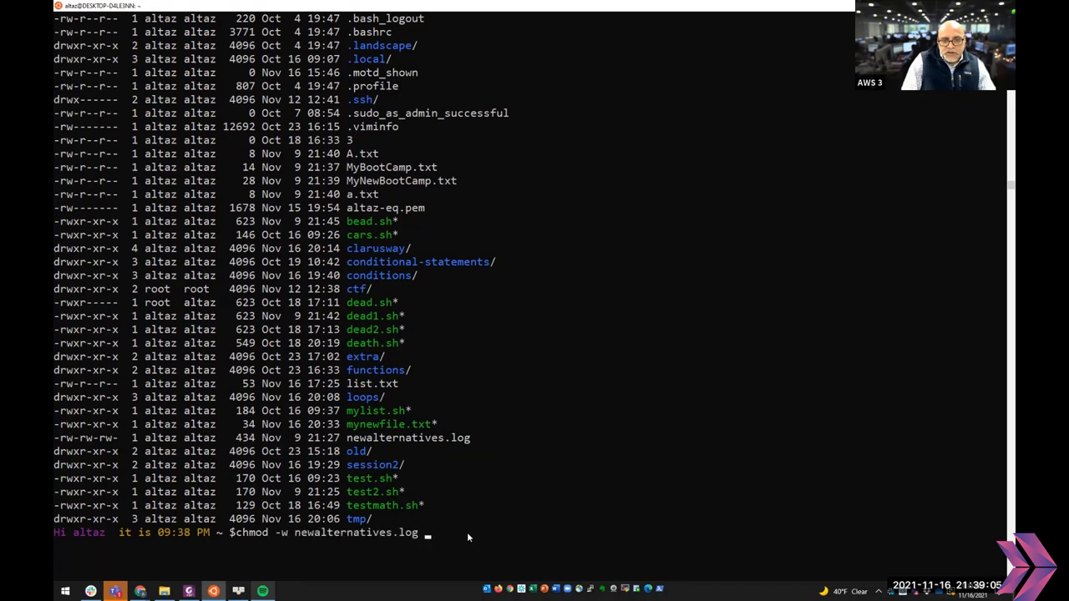
key("Return")
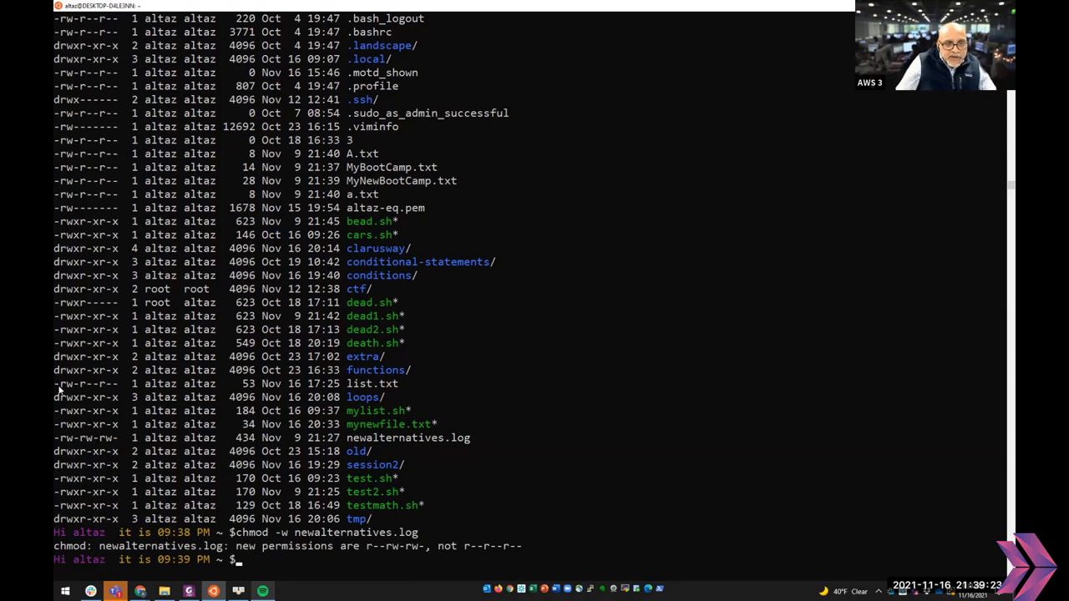
- Highlight the list.txt entry in the listing and add write permission to list.txt with chmod +w
left_click_drag(55, 383, 400, 386)
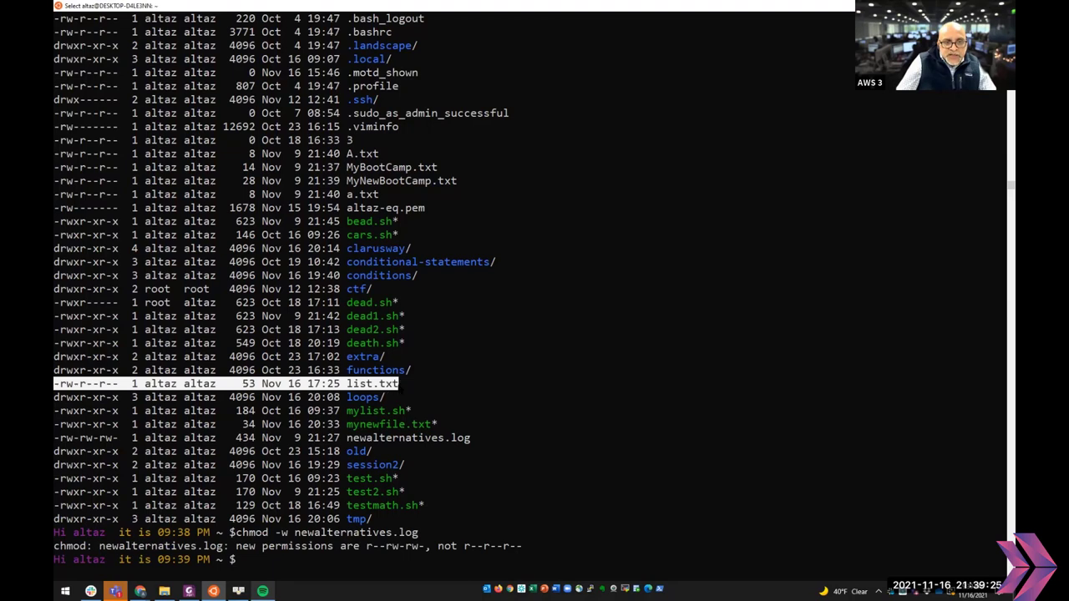
key("Return")
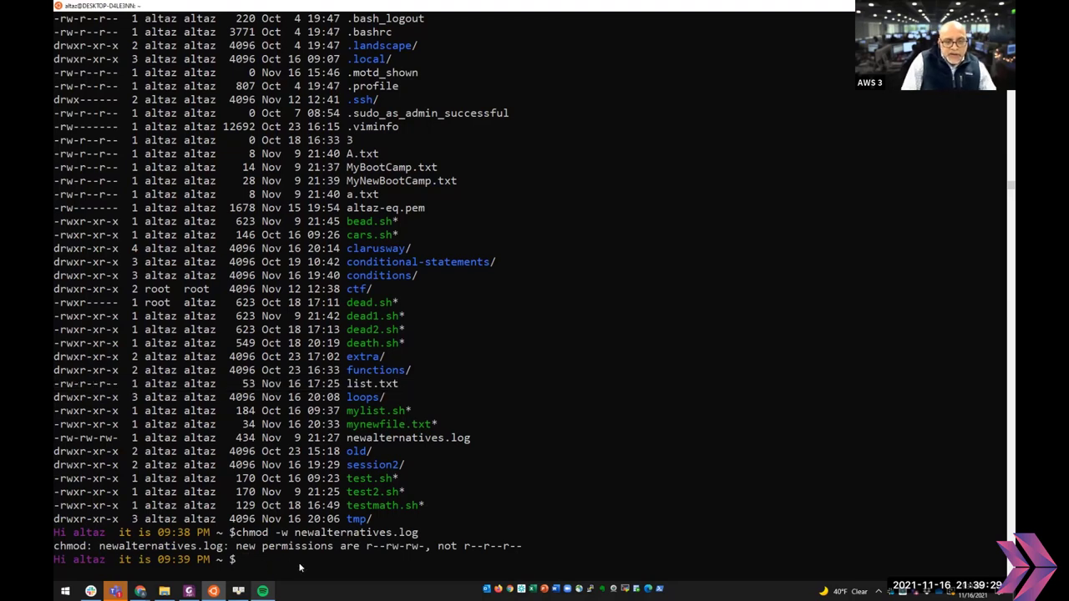
type("chmod ")
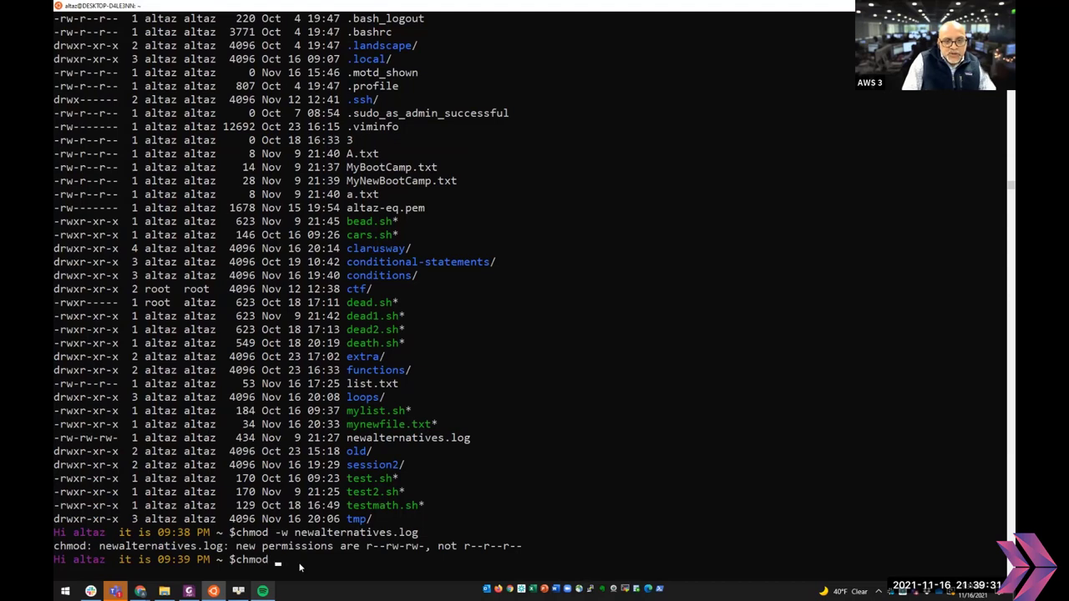
type("+")
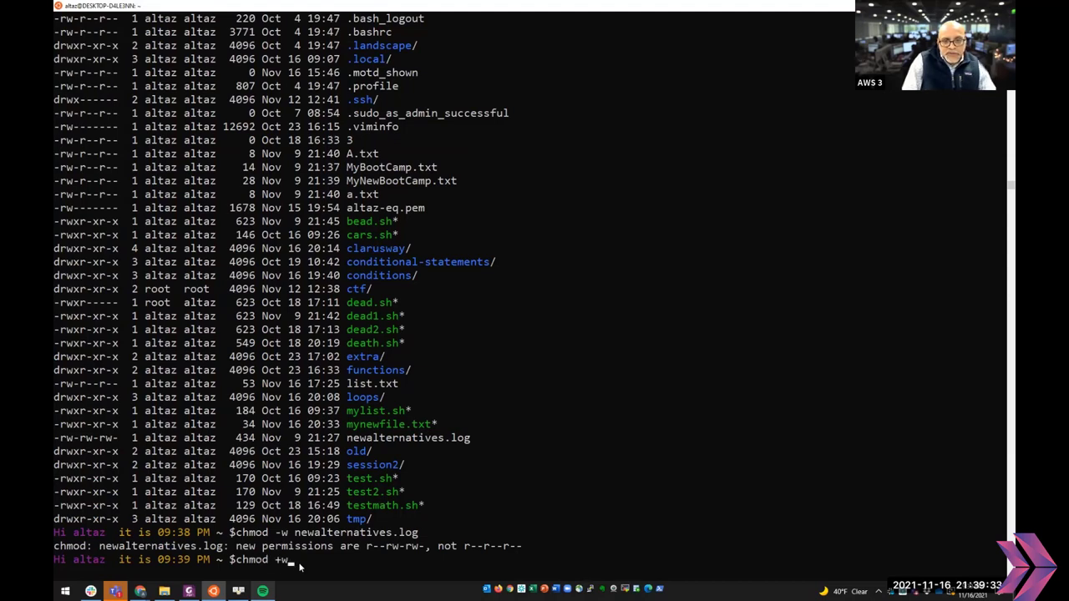
type("w list.txt")
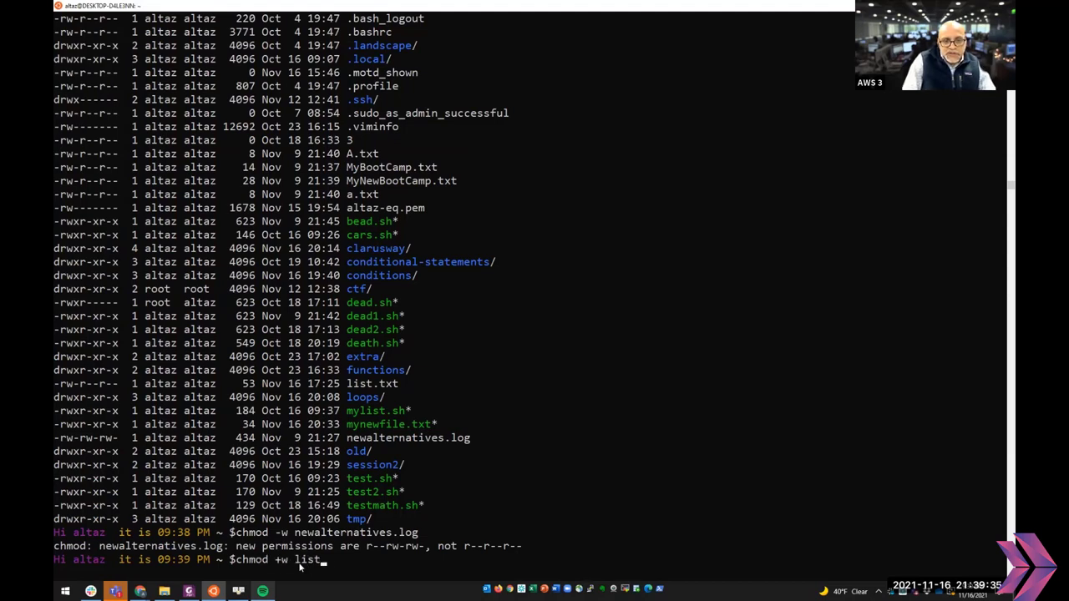
key("Return")
- List the home directory again with ll and highlight the owner's write permission of list.txt
type("ll")
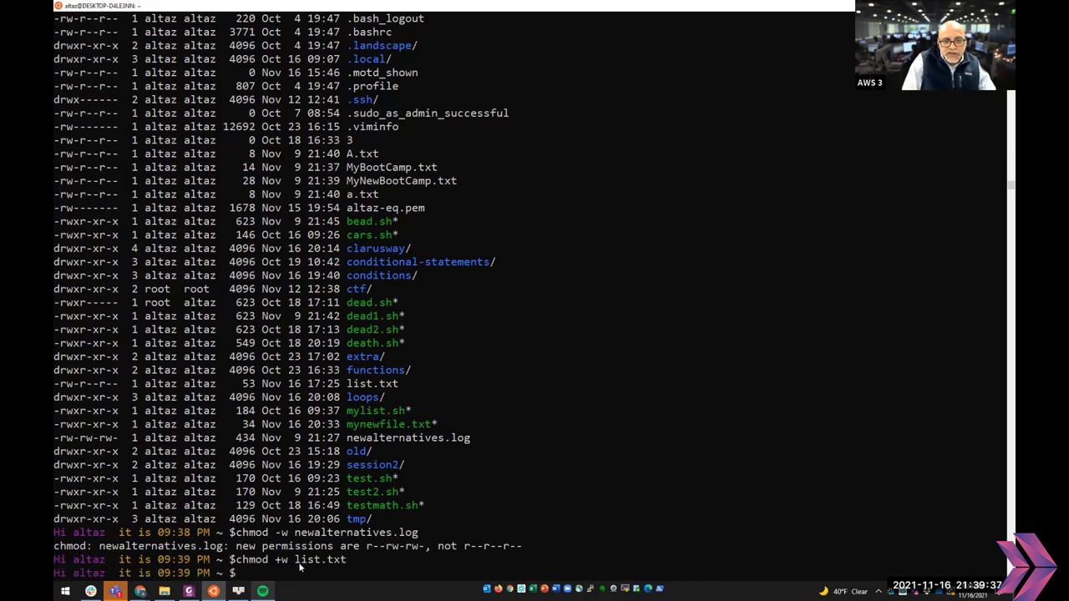
key("Return")
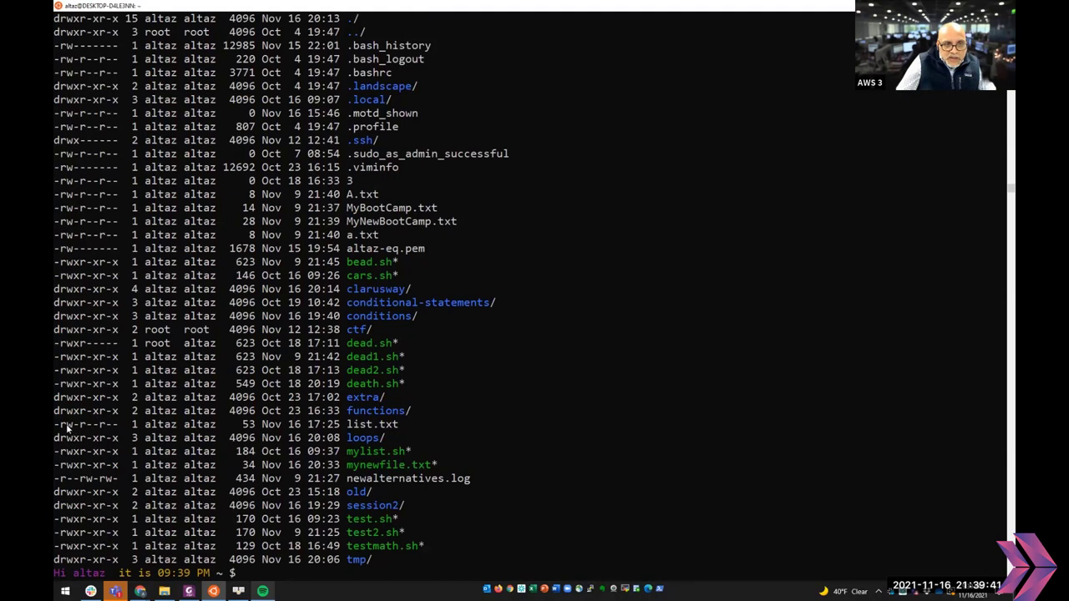
left_click_drag(61, 425, 72, 424)
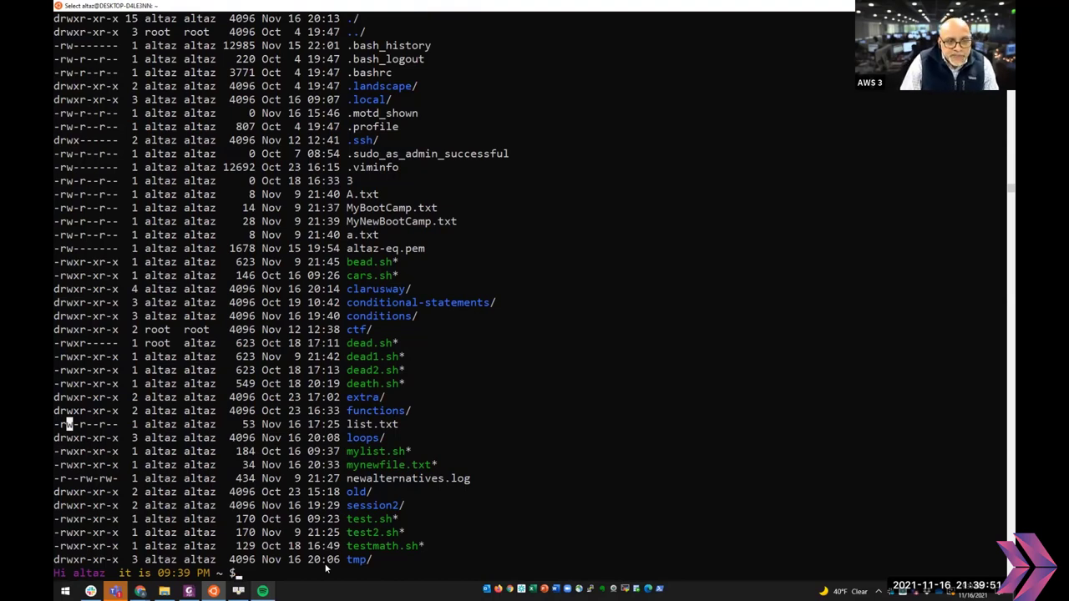
type("ll")
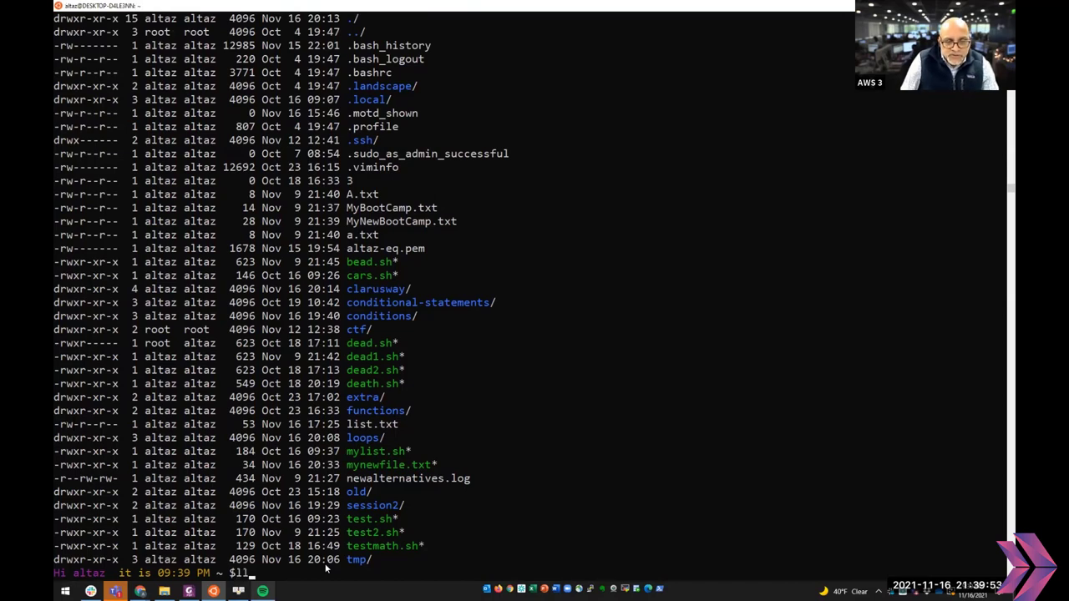
key("Up")
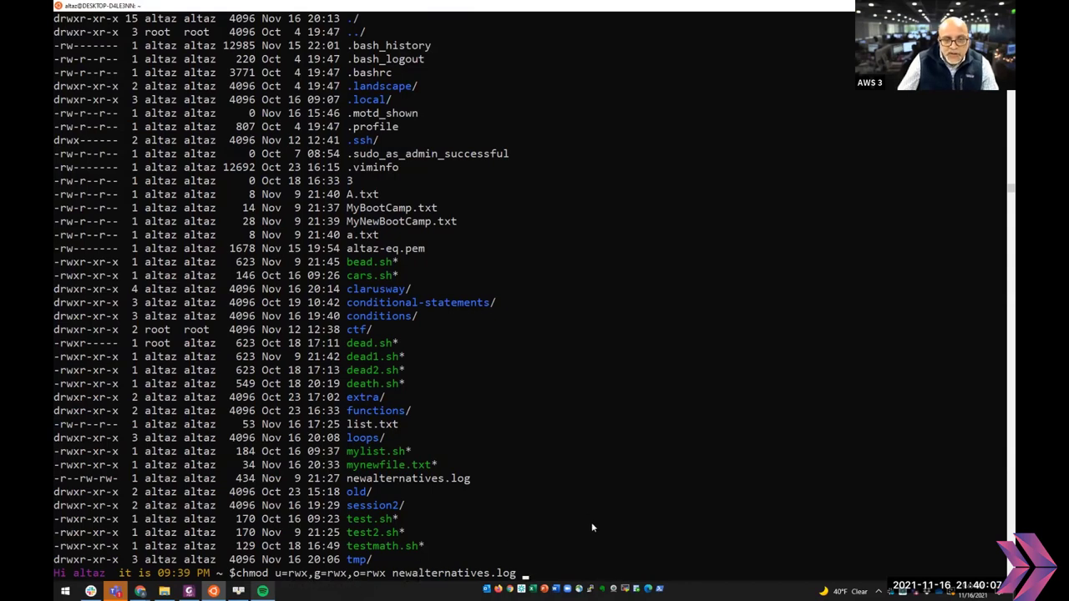
key("ctrl+c")
type("chmod -w newalternatives.log")
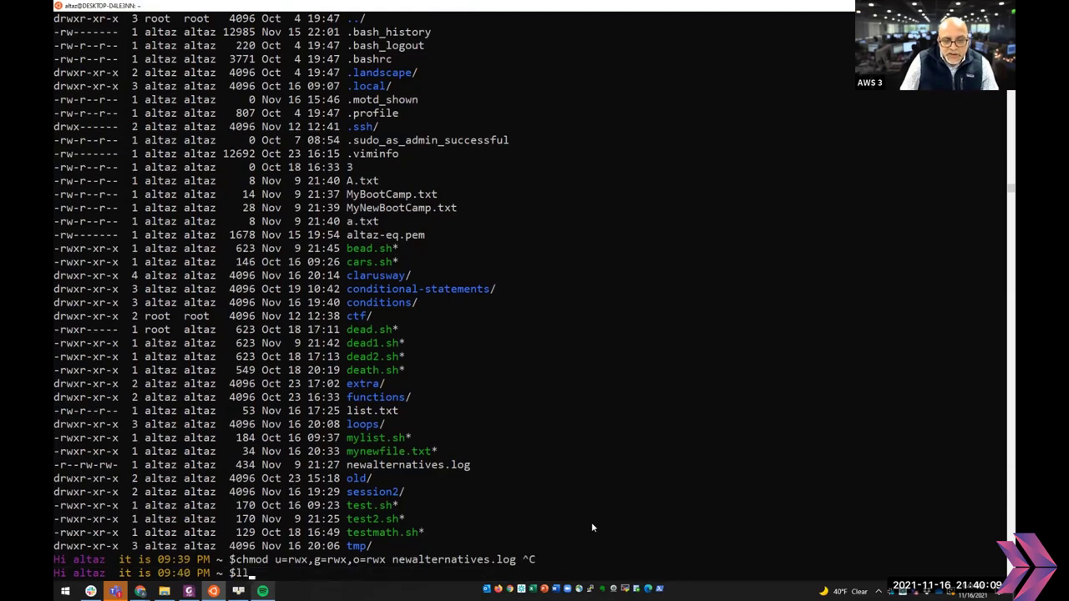
key("Up")
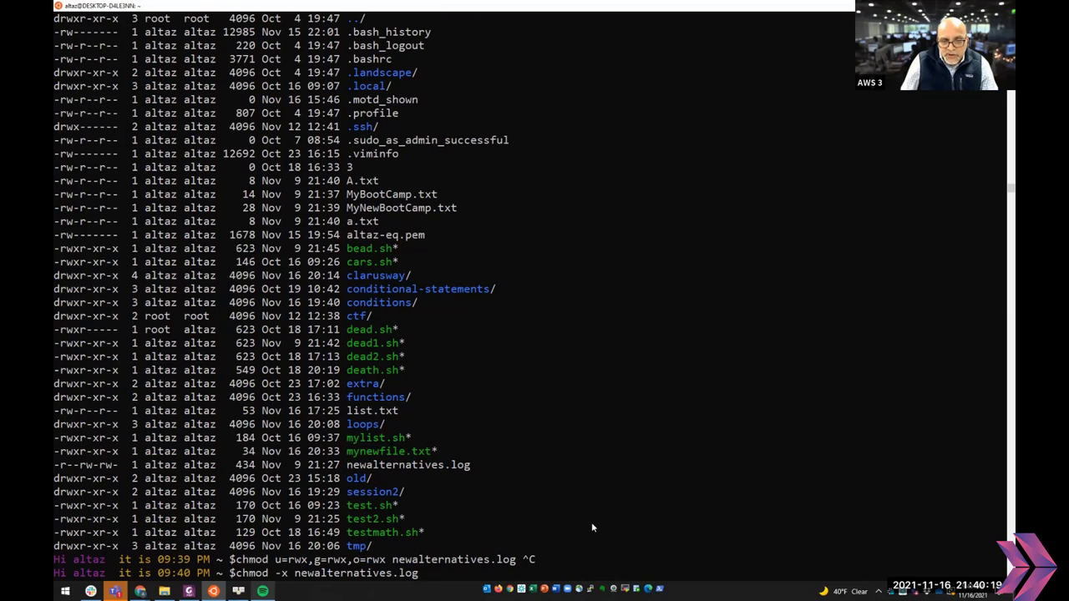
key("BackSpace")
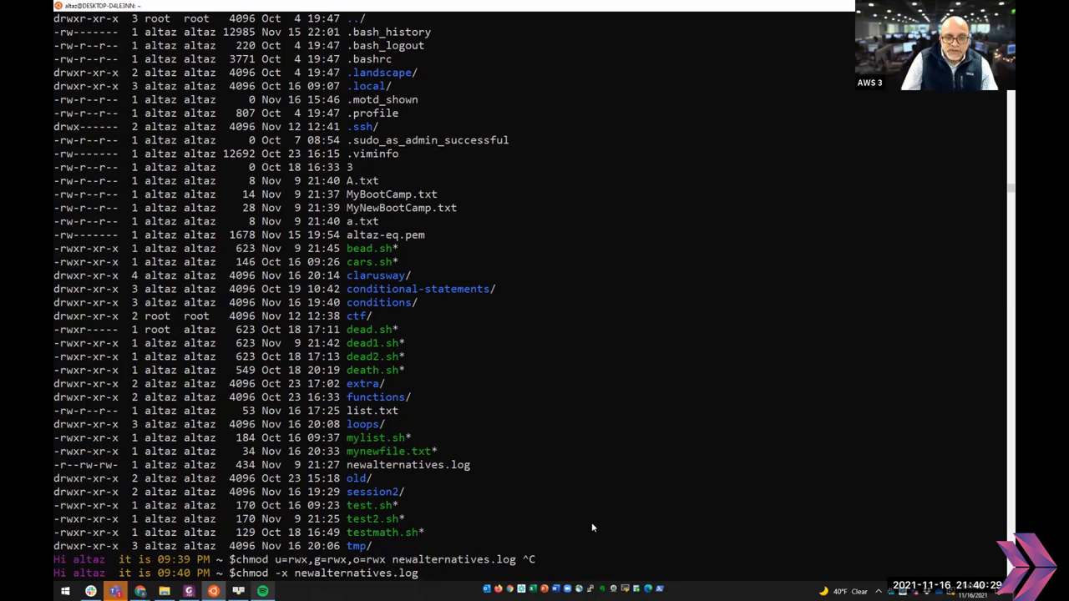
key("BackSpace")
key("BackSpace")
key("BackSpace")
key("BackSpace")
key("BackSpace")
key("BackSpace")
key("BackSpace")
key("BackSpace")
key("BackSpace")
key("BackSpace")
key("BackSpace")
key("BackSpace")
key("BackSpace")
key("BackSpace")
key("BackSpace")
key("BackSpace")
key("BackSpace")
key("BackSpace")
key("BackSpace")
key("BackSpace")
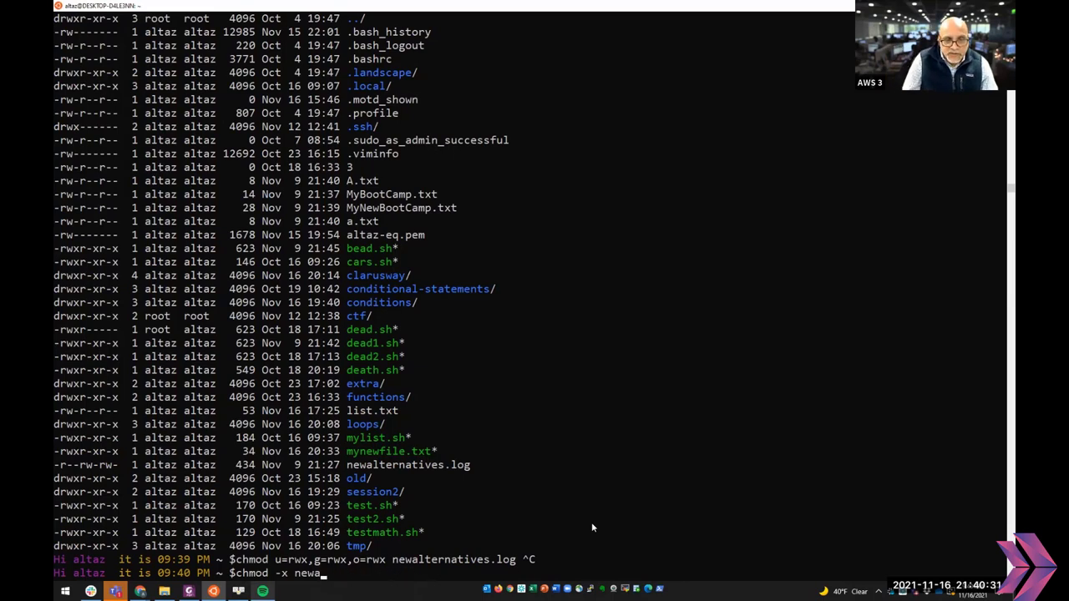
key("BackSpace")
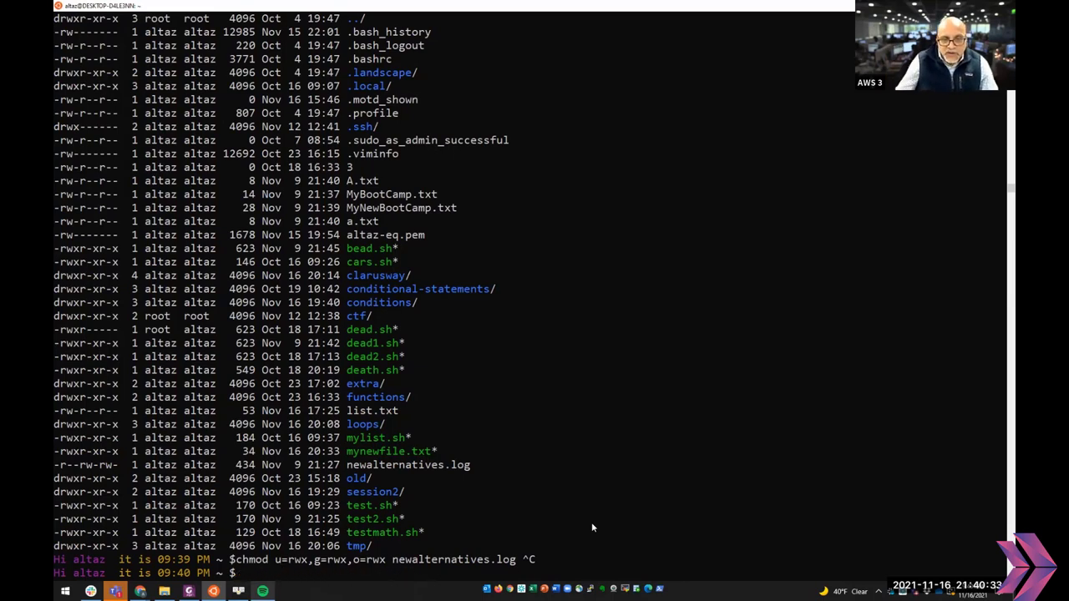
- Switch to the File Permission slides and advance to the one explaining the numeric code 754
key("alt+Tab")
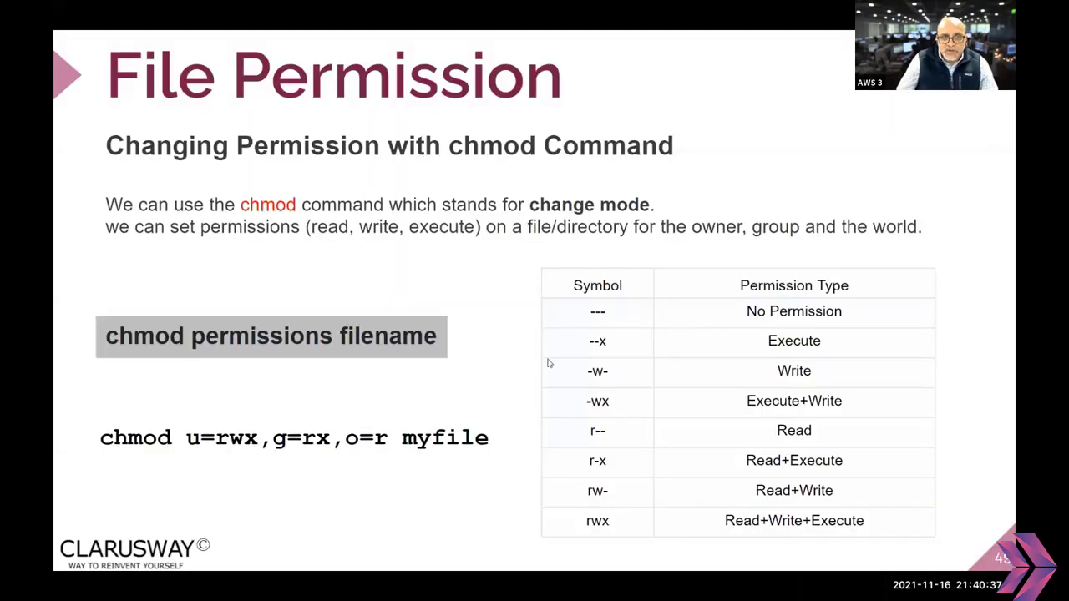
key("Right")
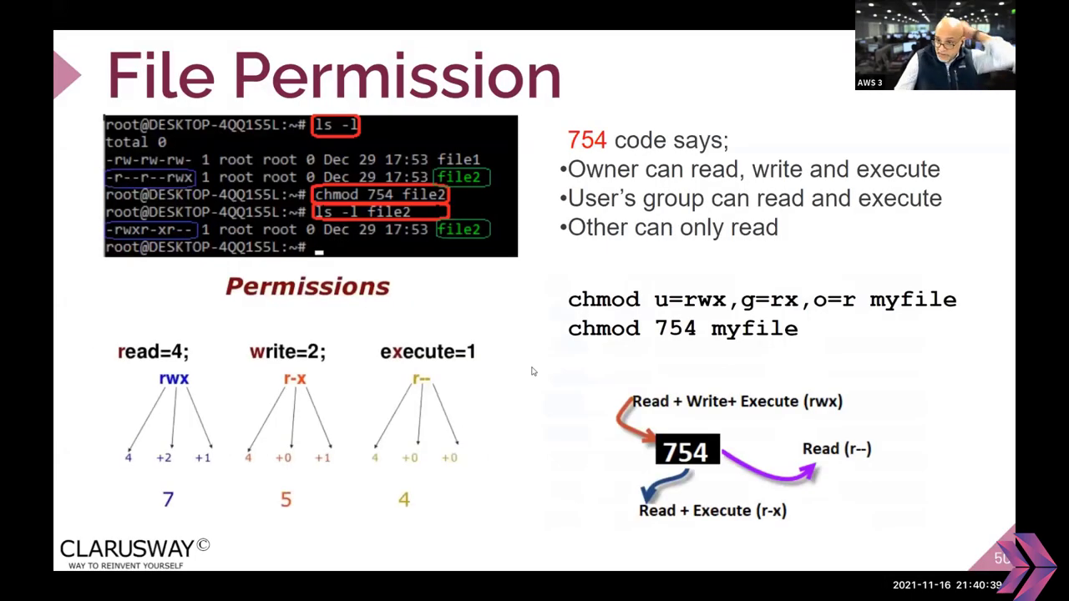
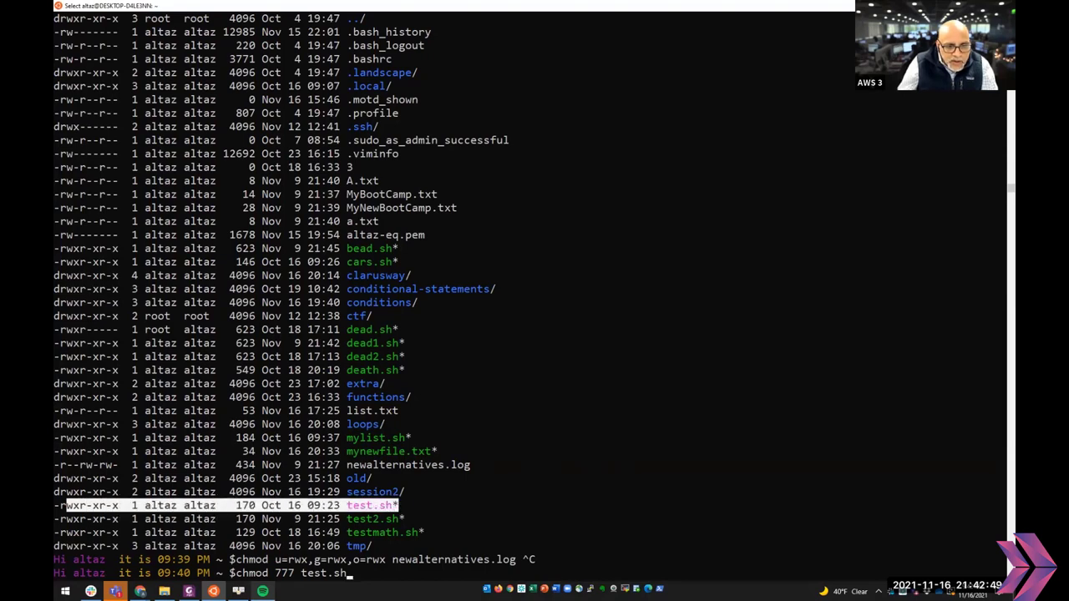
- Highlight the current permissions of test.sh and give everyone full access to it with chmod 777
left_click_drag(61, 508, 120, 512)
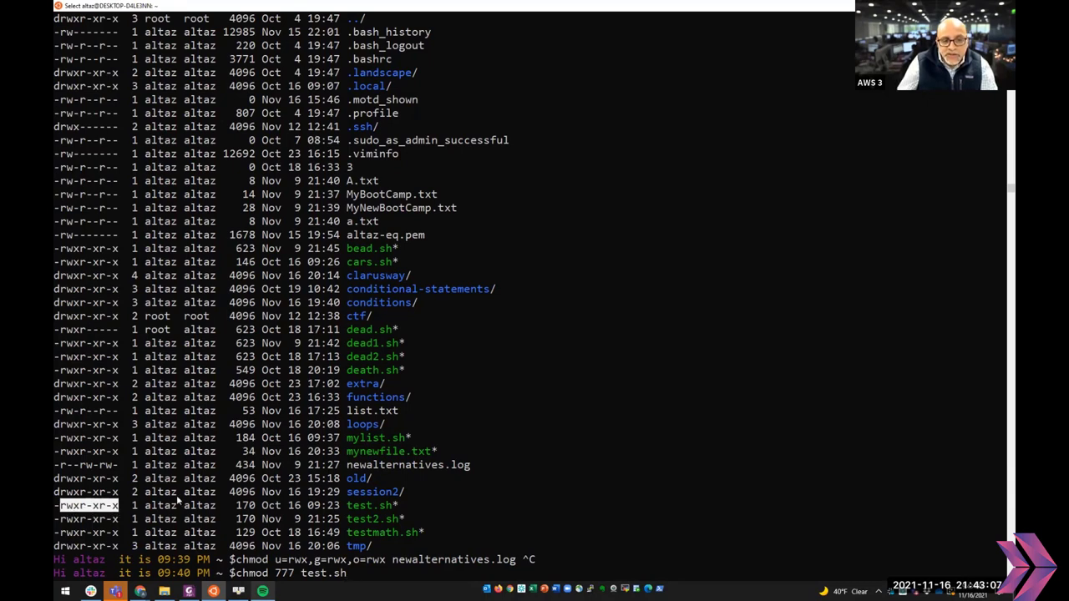
key("Return")
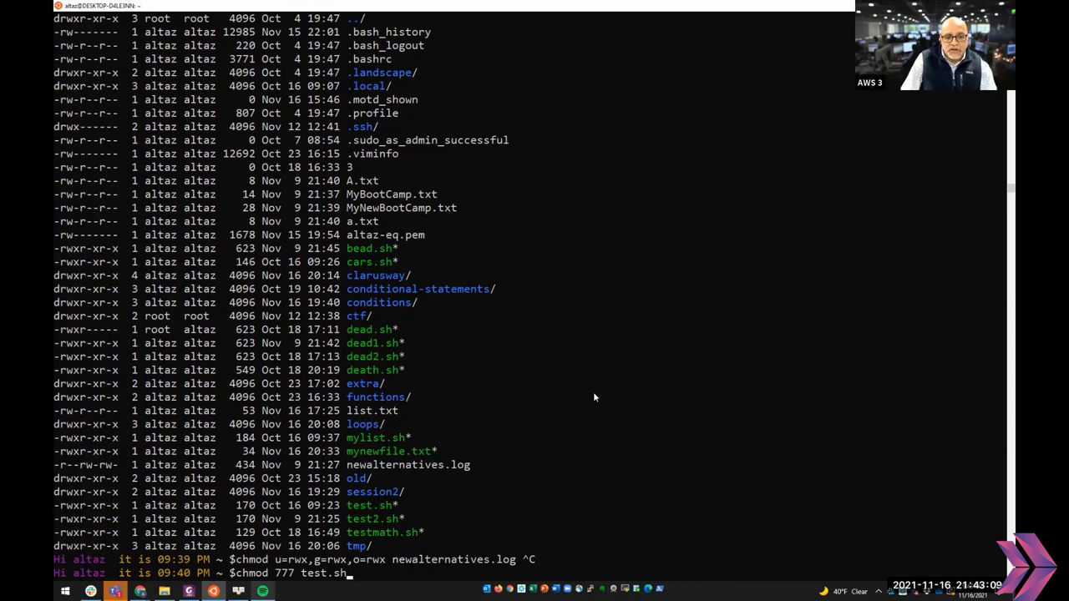
key("Return")
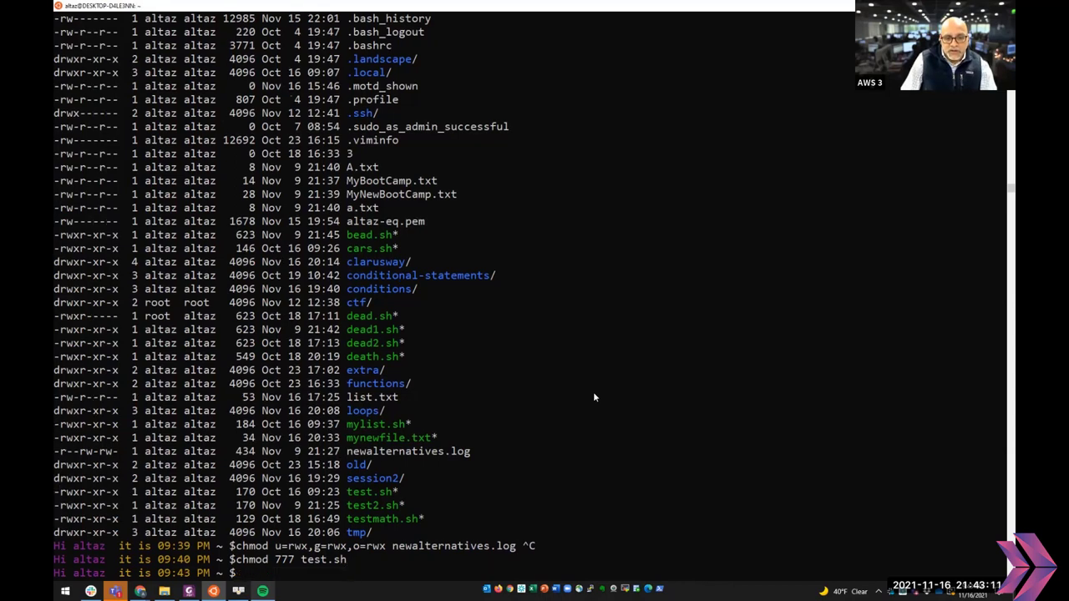
- List the home directory with ll and highlight the permission string and the owner of test.sh
type("ll")
key("Return")
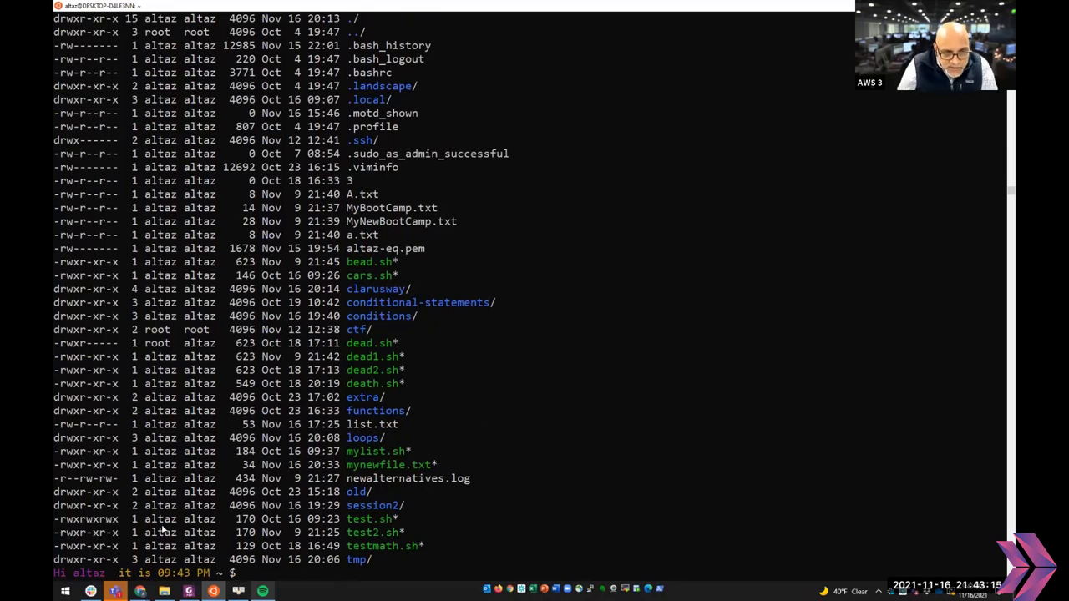
left_click_drag(61, 522, 118, 520)
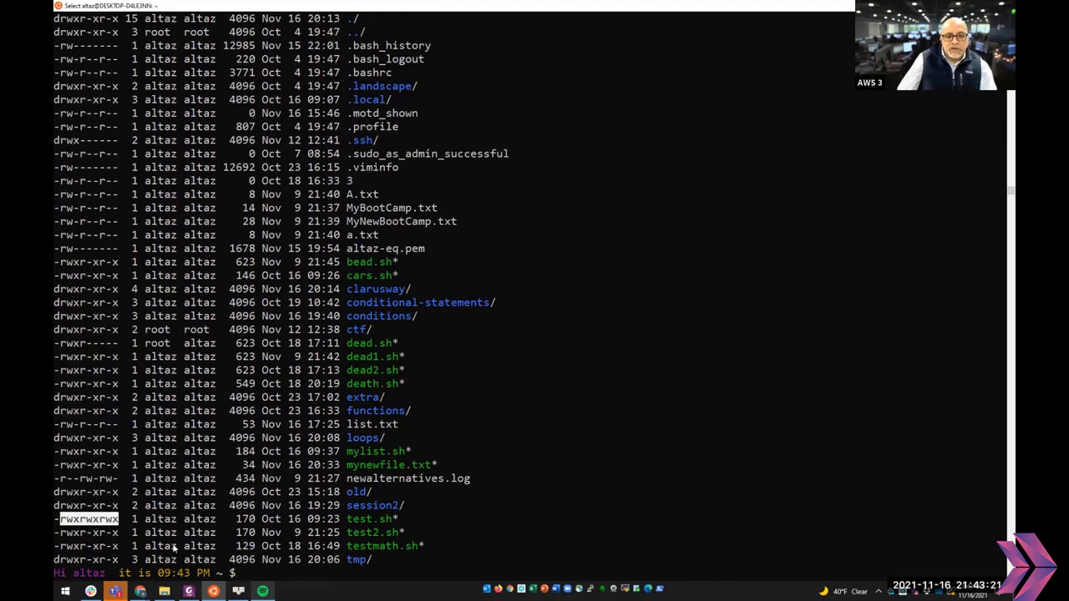
right_click(125, 524)
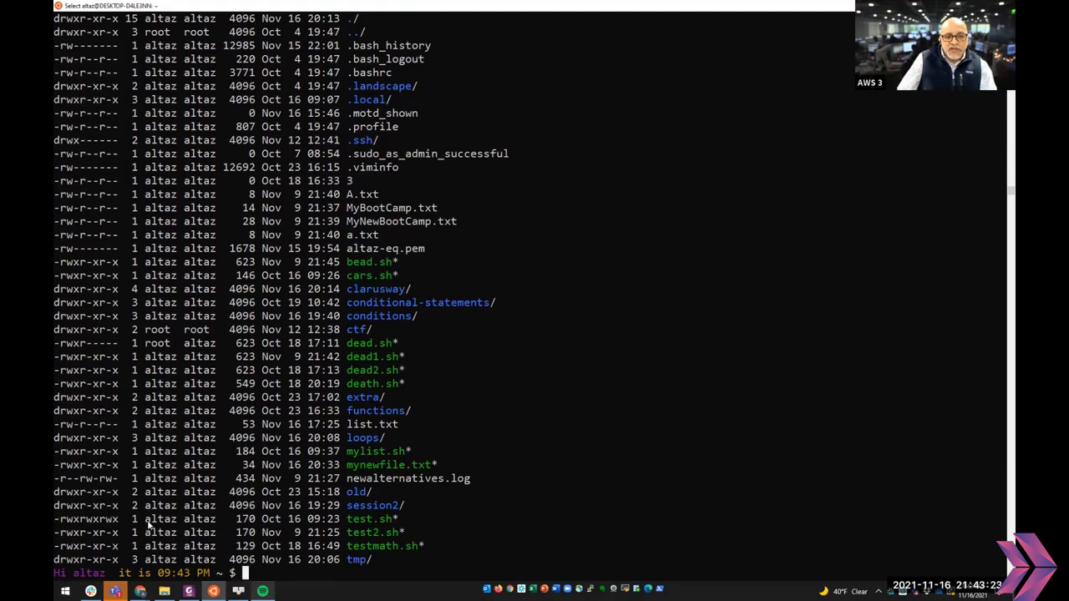
left_click_drag(145, 521, 177, 522)
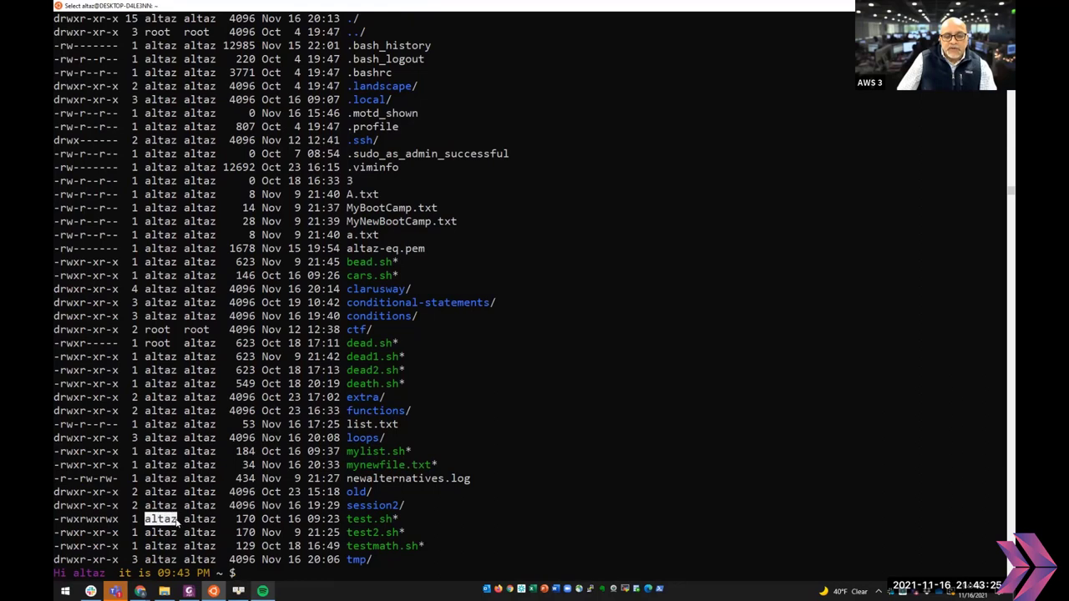
- Give only the owner full access to test.sh with chmod 700, highlighting its owner and group permissions while composing the command
left_click(246, 575)
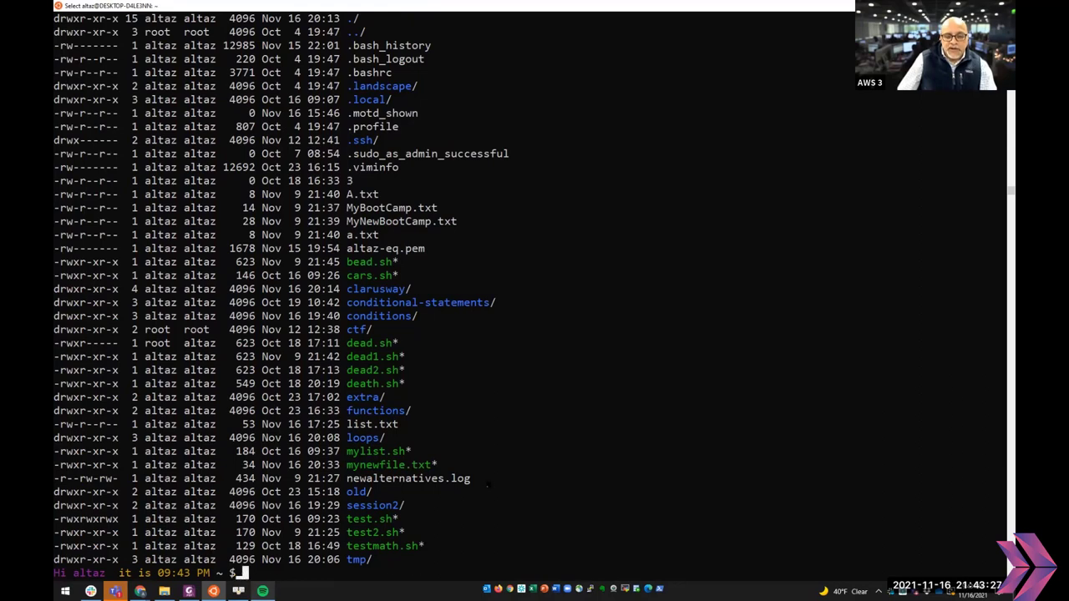
type("chmod")
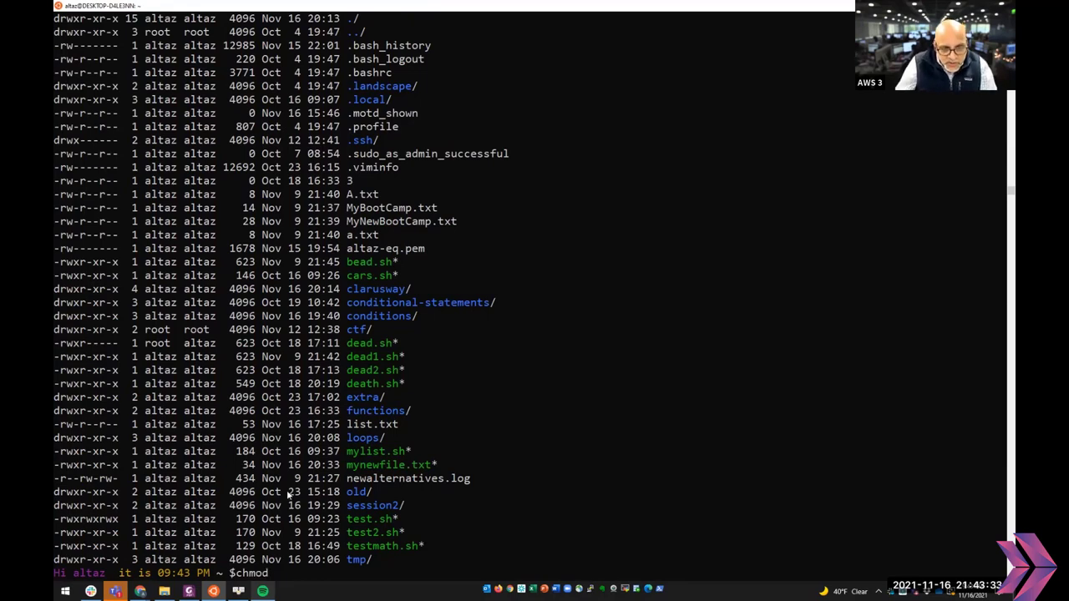
left_click_drag(62, 521, 81, 521)
type("7")
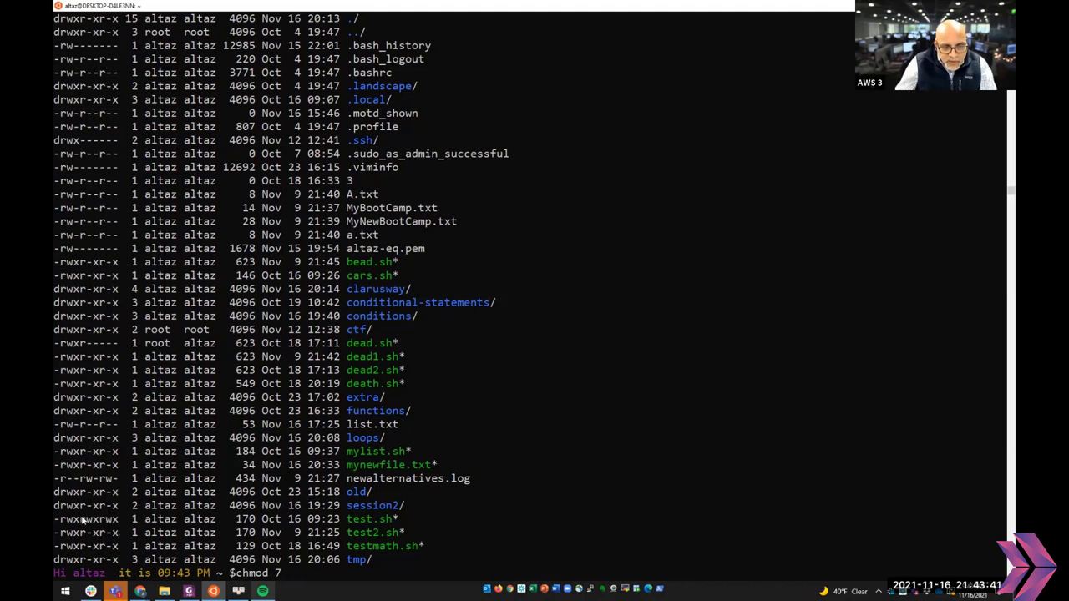
left_click_drag(81, 520, 99, 520)
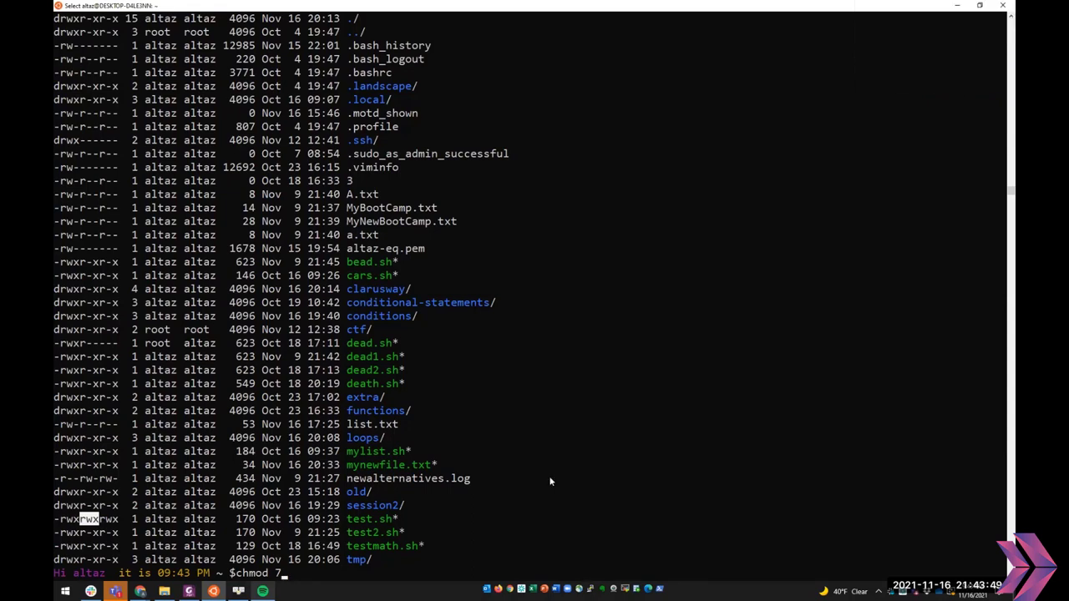
type("0")
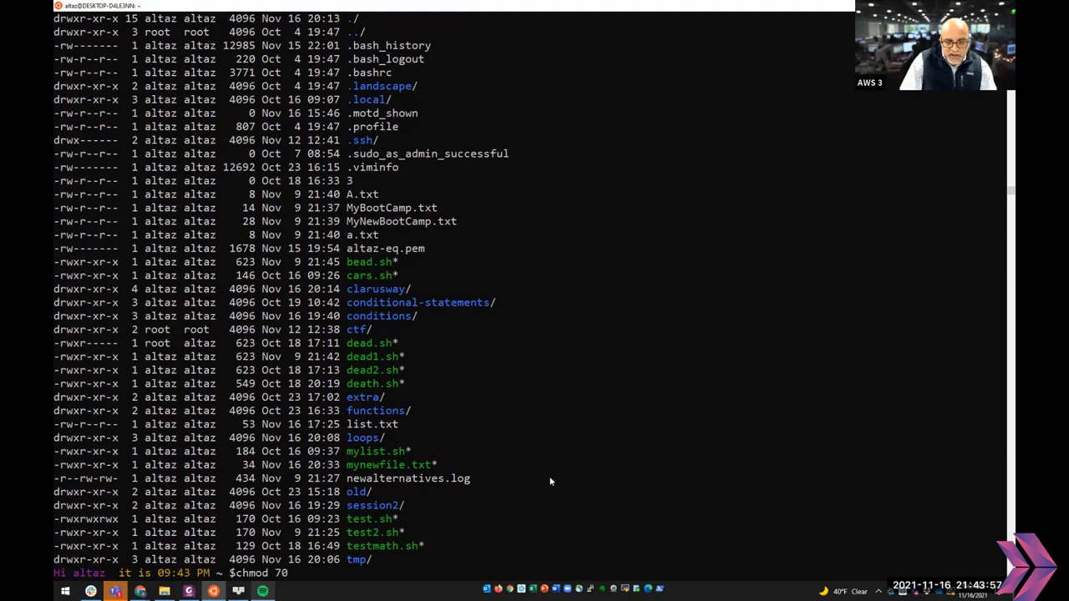
type("0")
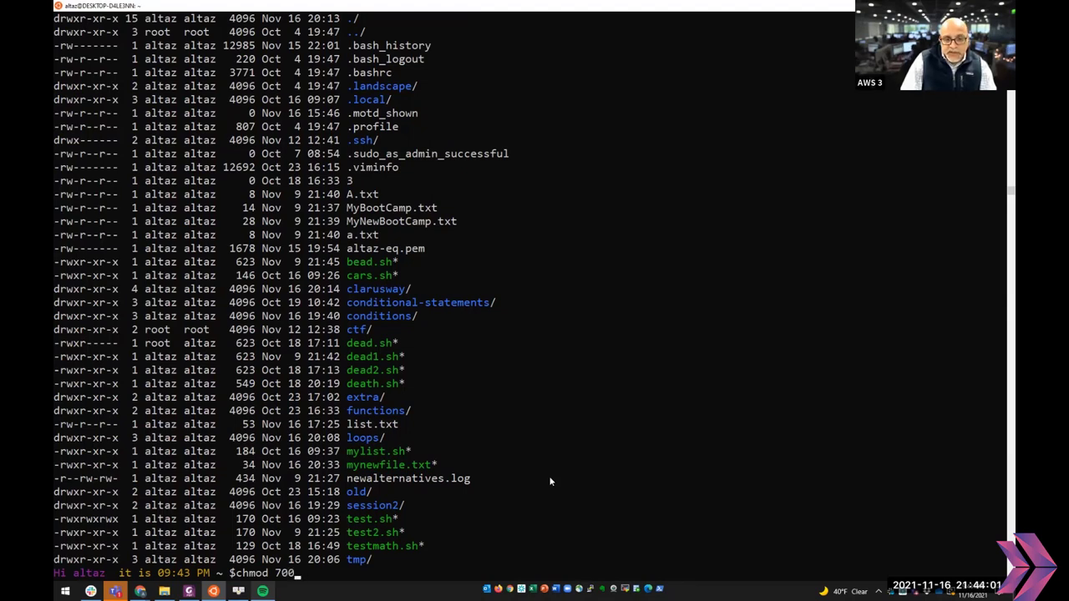
type(" test.sh")
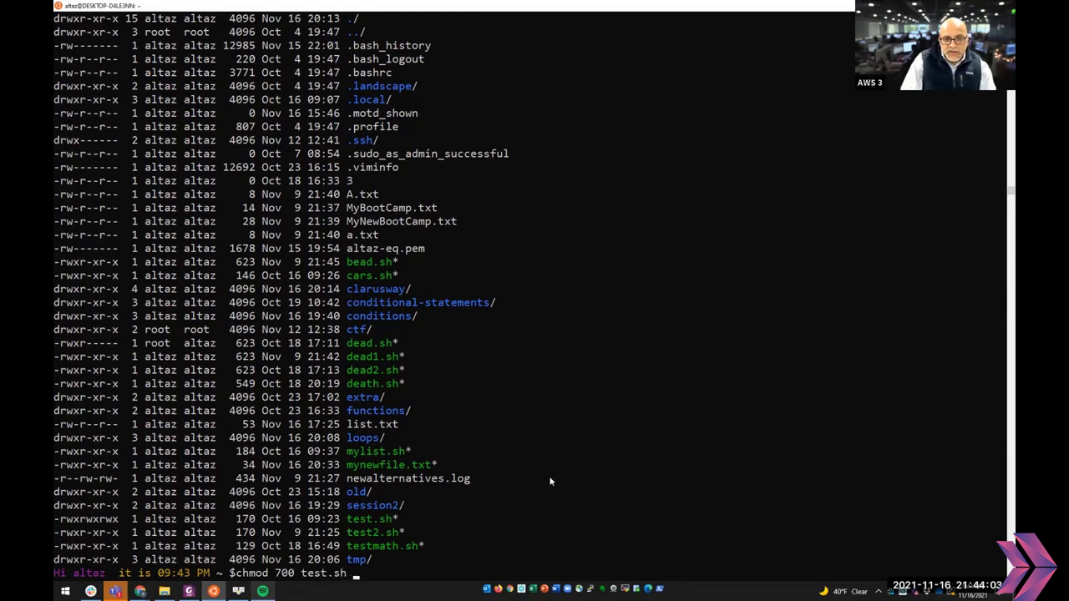
key("Return")
- List the home directory with ll and highlight the full permission string of test.sh
type("ll")
key("Return")
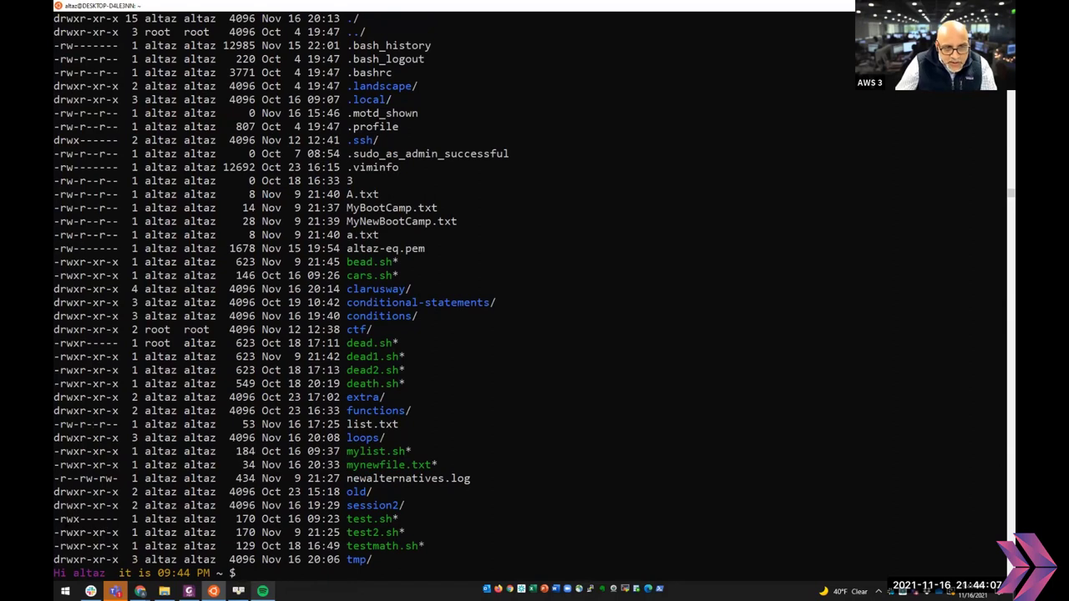
left_click_drag(60, 519, 119, 523)
left_click(237, 573)
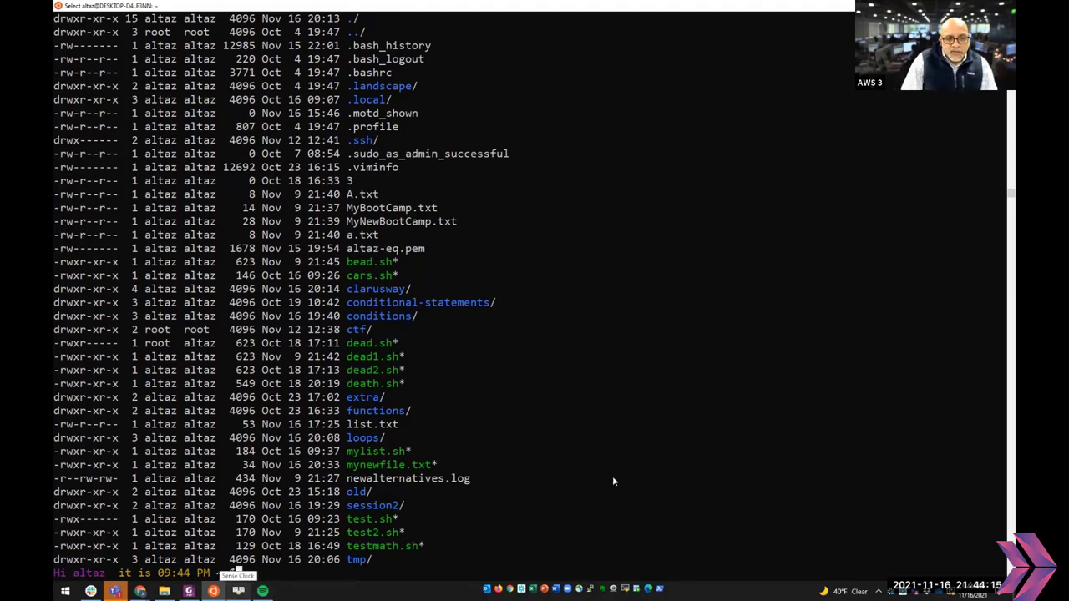
- Give the owner full access and the group and others read-only access to test.sh with chmod 744
key("Escape")
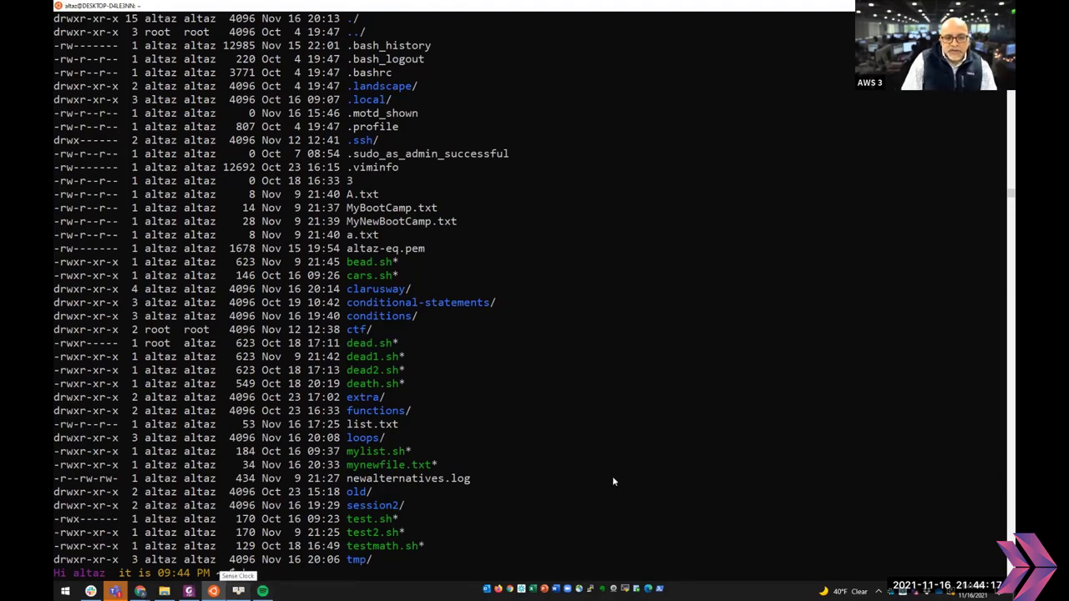
left_click_drag(509, 392, 515, 411)
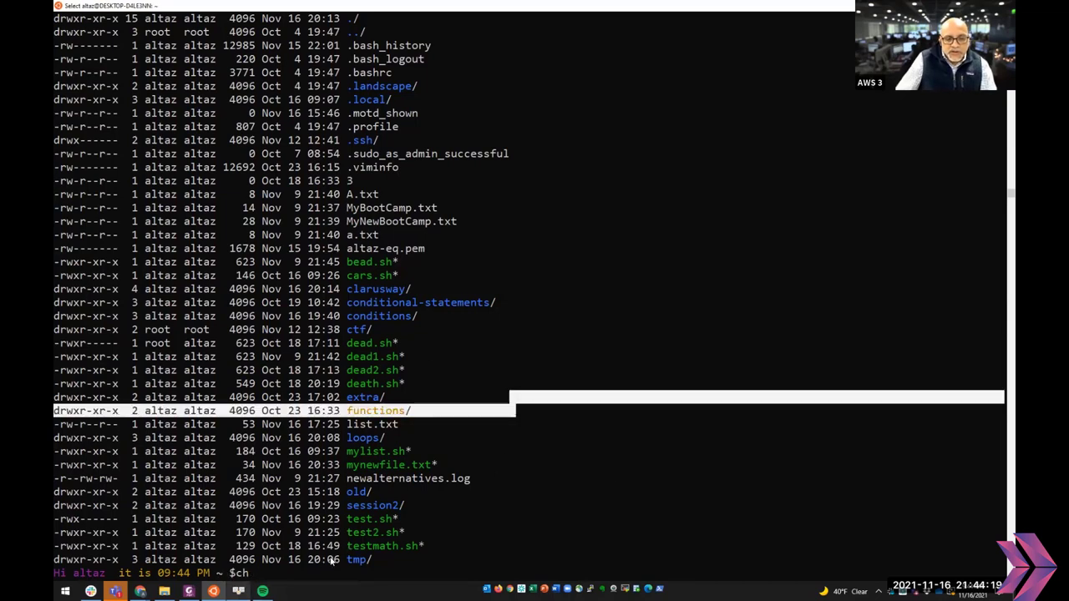
key("Escape")
key("Escape")
type("mod")
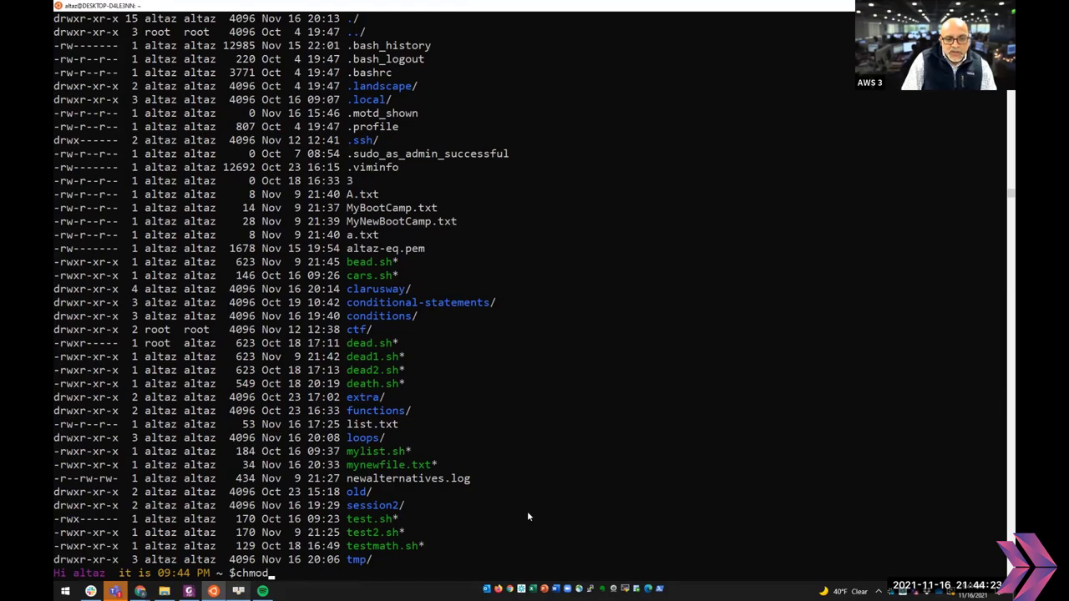
type(" 7")
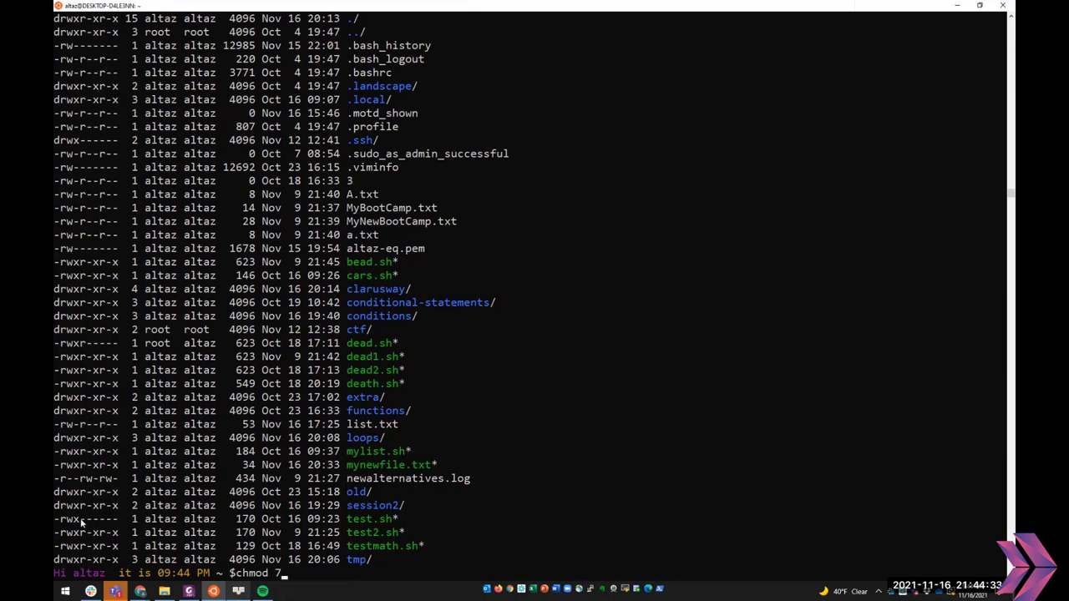
type("4")
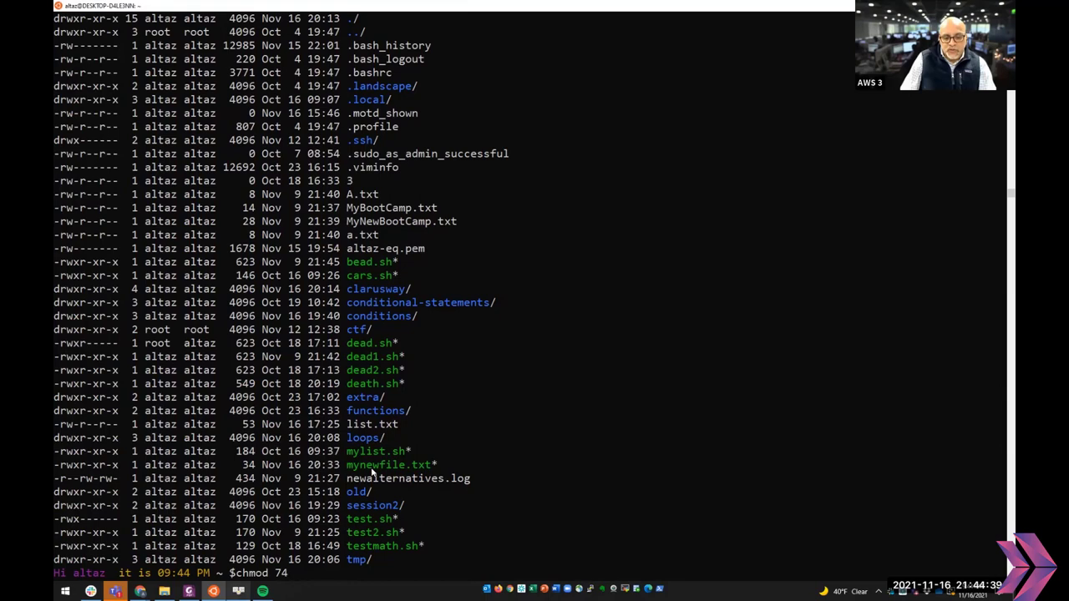
type("4")
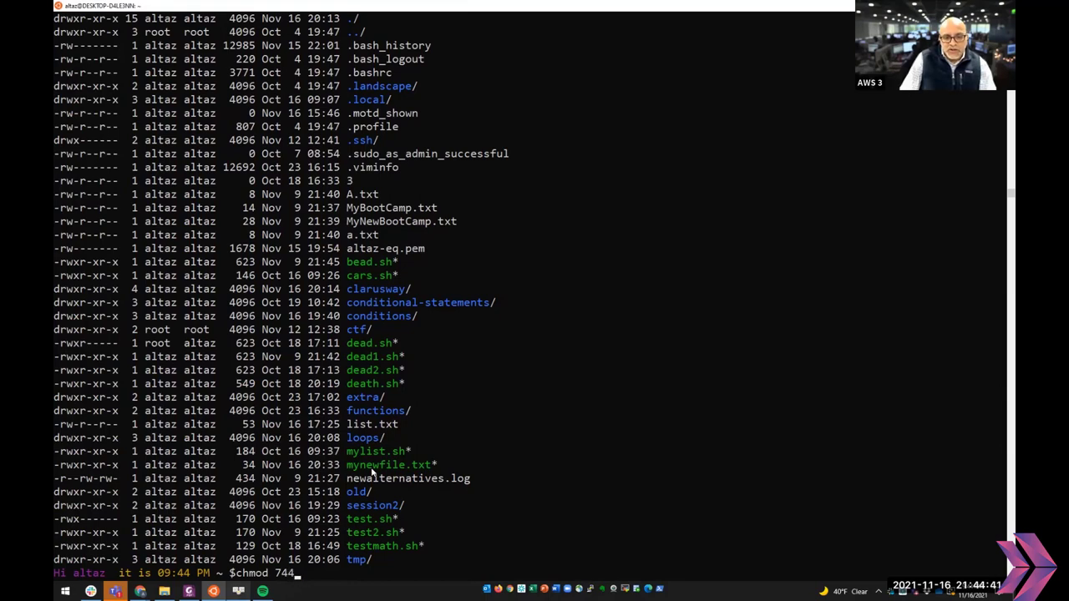
type(" test.sh")
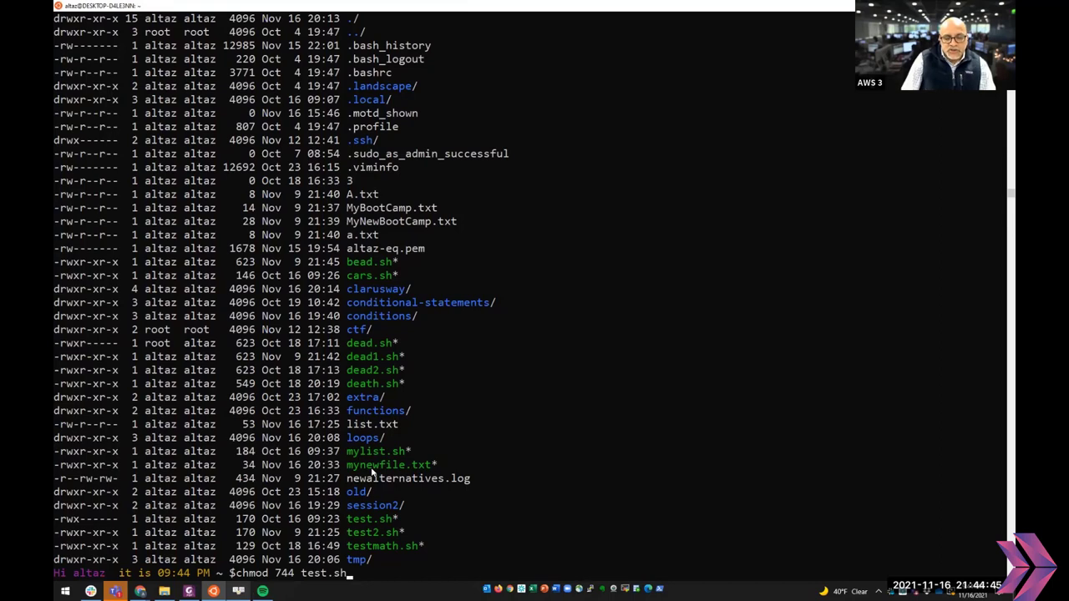
key("Return")
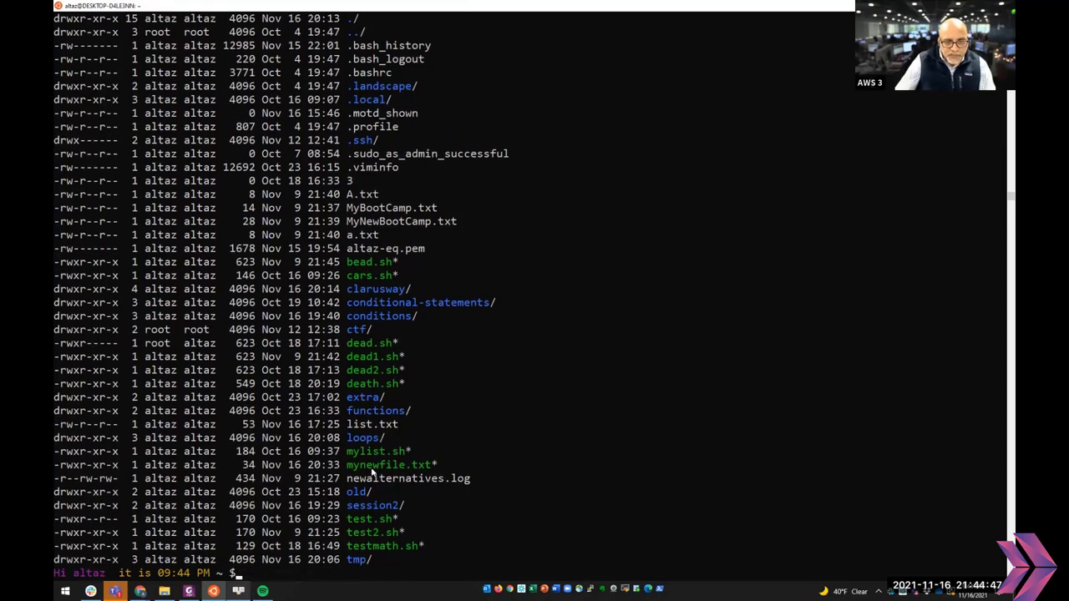
- Highlight the owner's and the group's permissions of test.sh in a fresh ll listing
left_click_drag(60, 521, 84, 522)
left_click(84, 521)
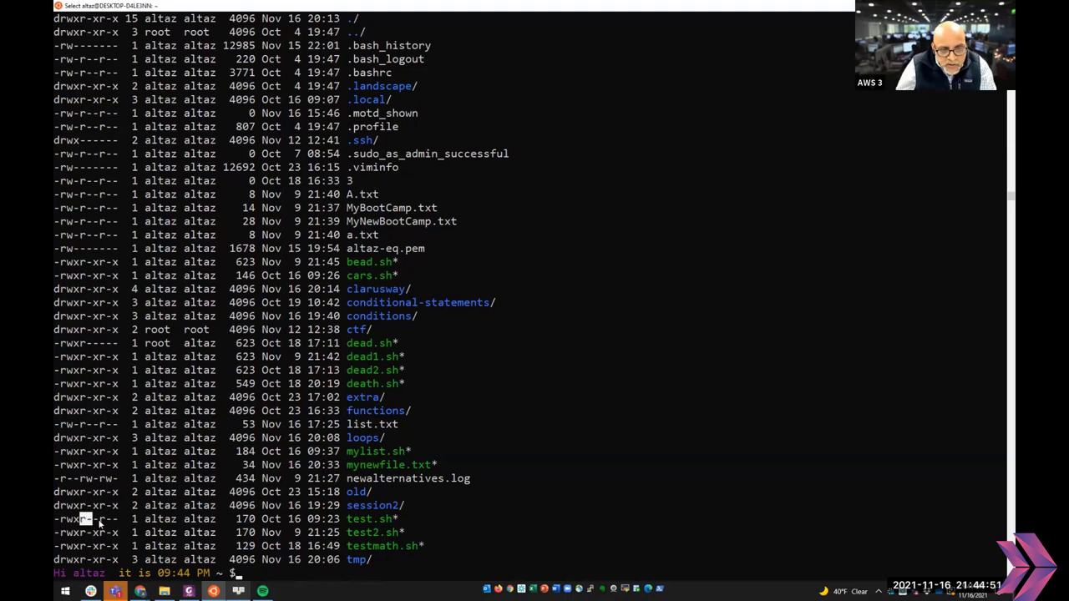
left_click(242, 573)
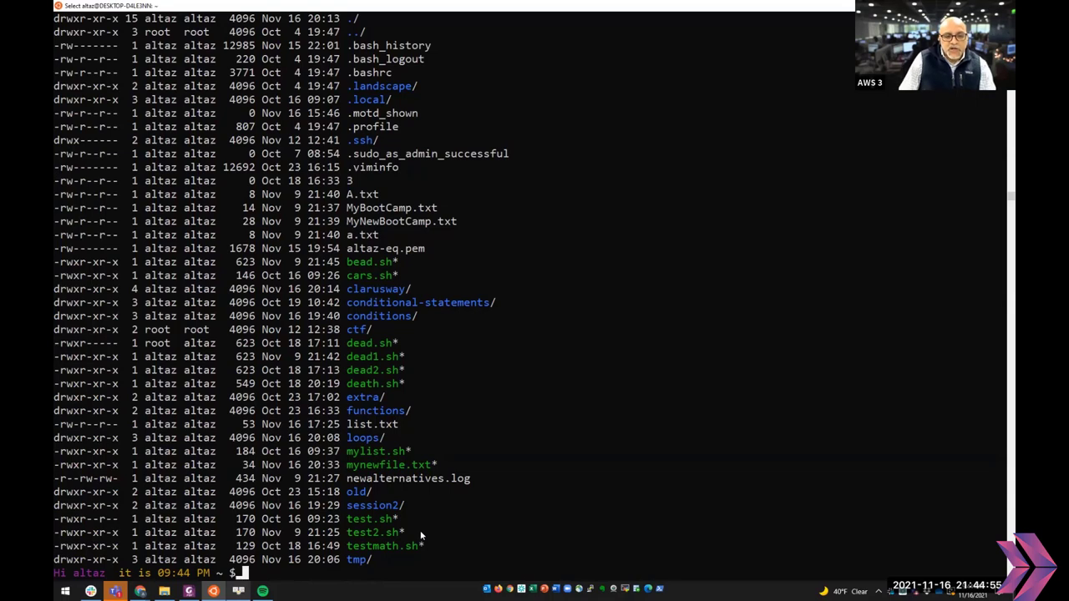
- Add blank prompt lines and set the permissions of test.sh symbolically with chmod u=rwx,g=rx,o=r
key("Return")
key("Return")
key("Return")
key("Return")
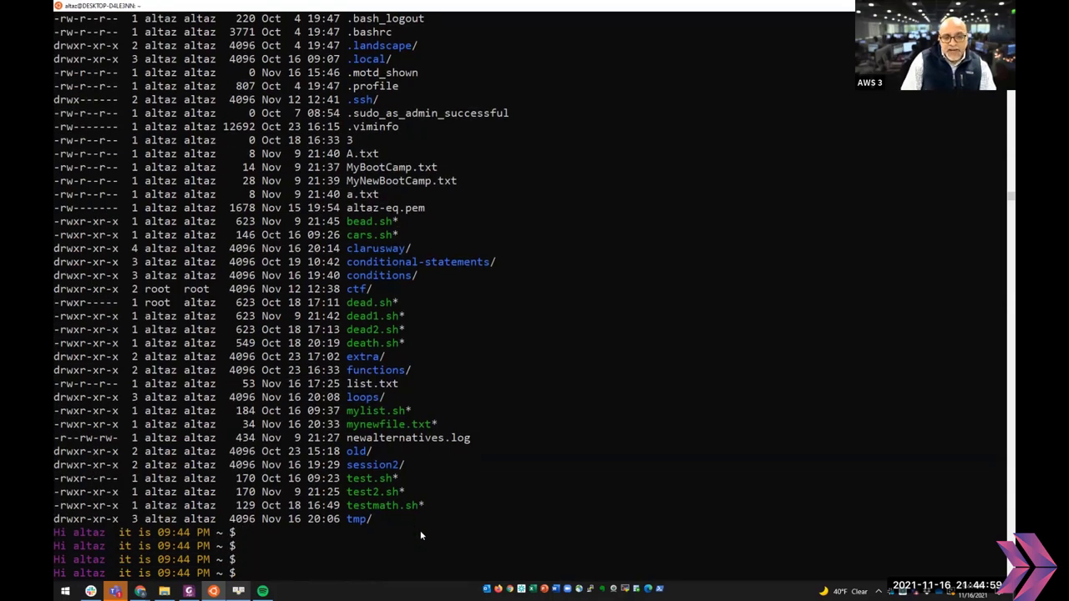
type("chmdo")
key("BackSpace")
key("BackSpace")
key("BackSpace")
type("od u=")
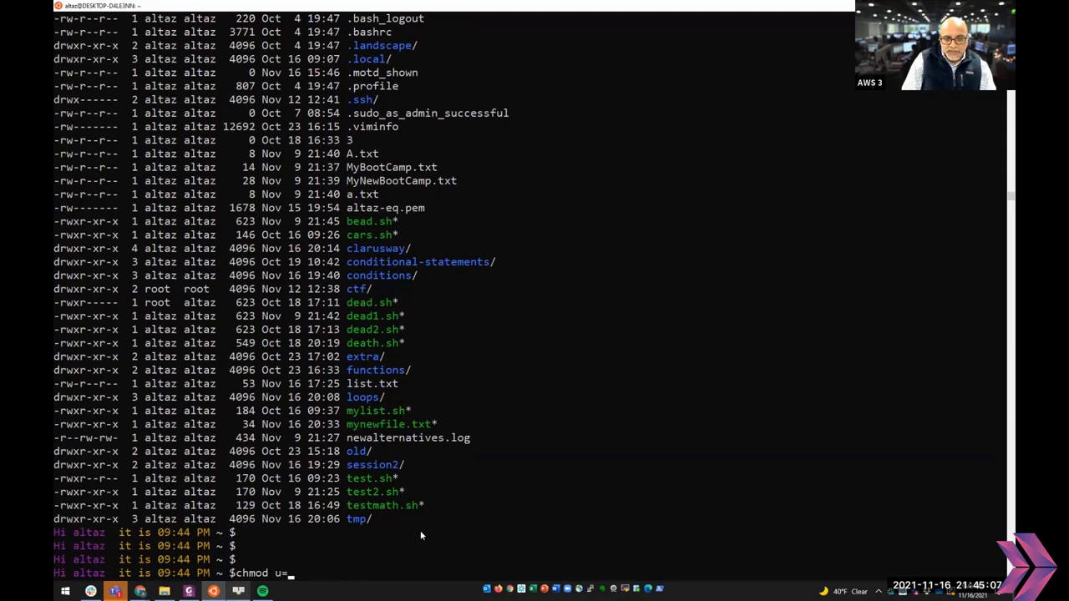
type("rwx,")
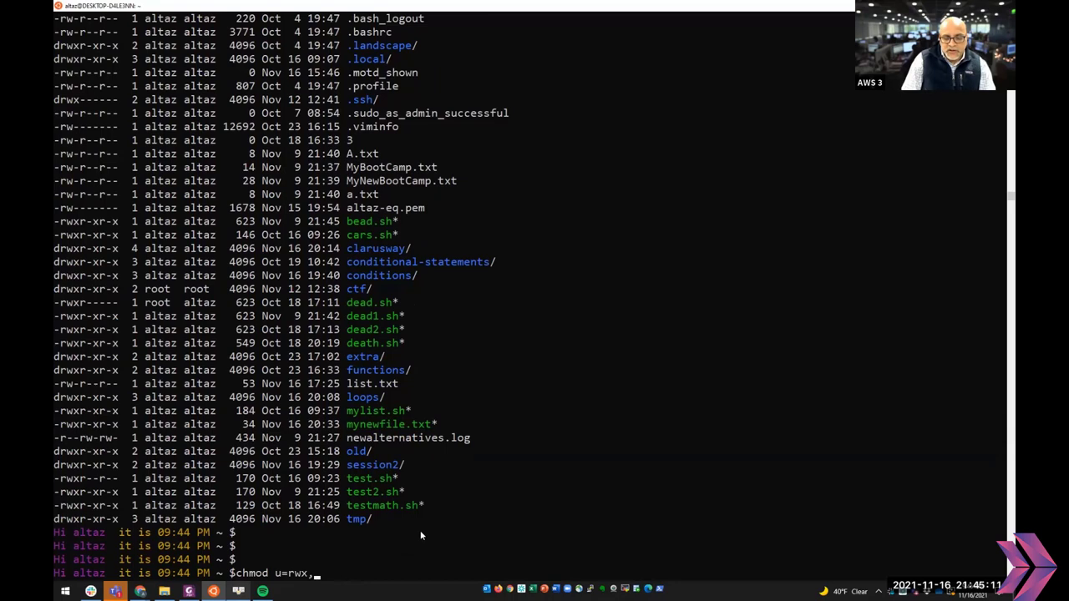
type("g=rx")
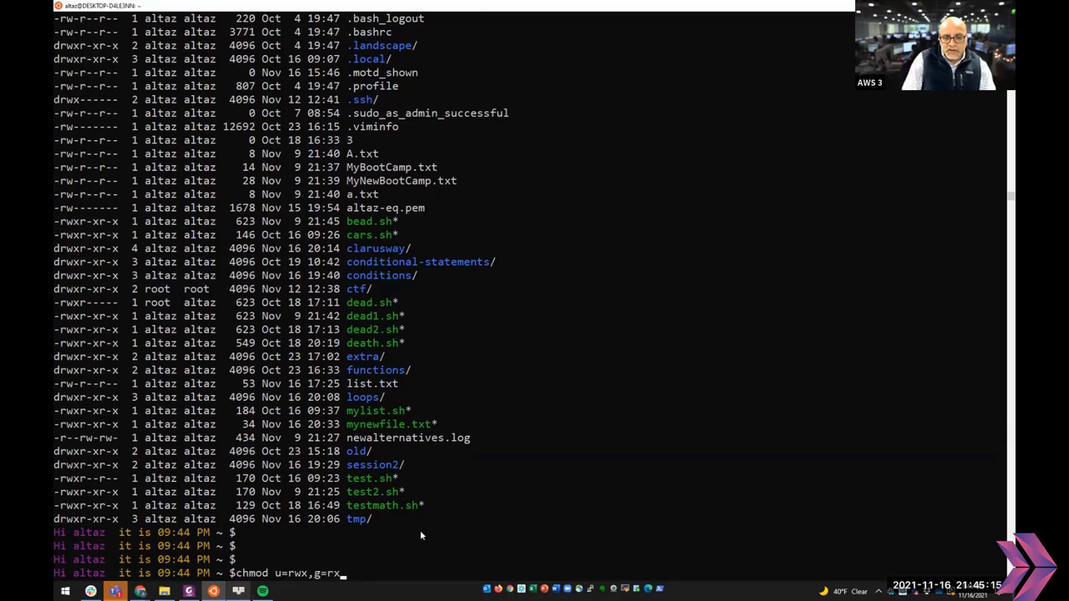
type(",o-r test.sh")
key("Return")
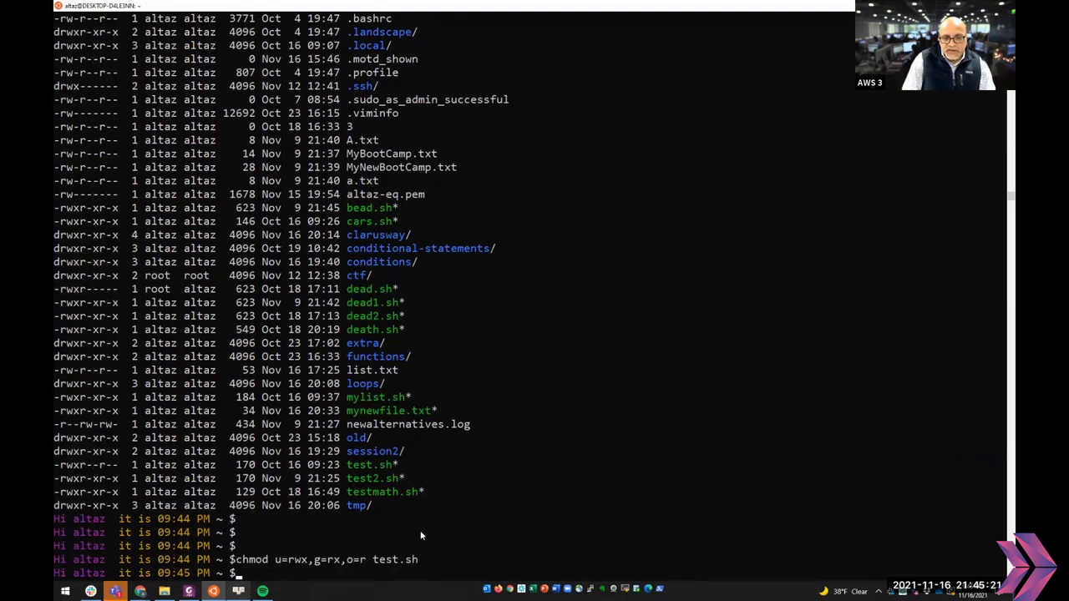
- List the home directory with ll and highlight the group's permissions of test.sh
type("ll")
key("Return")
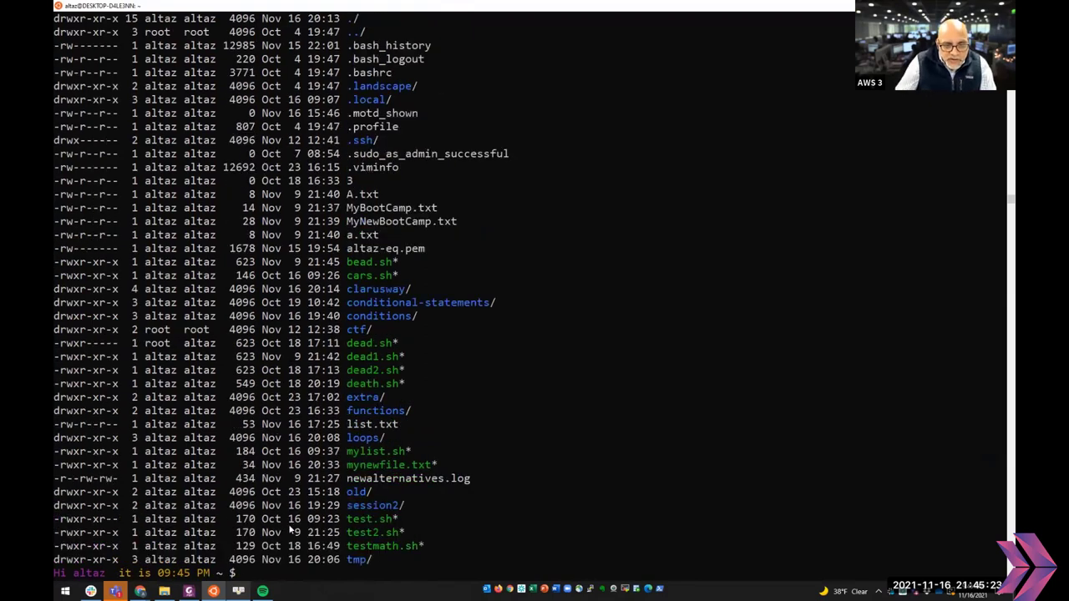
left_click_drag(80, 519, 95, 519)
left_click(141, 518)
- Switch to the File Permission slide explaining code 754 in Google Slides and leave the slideshow view
key("alt+Tab")
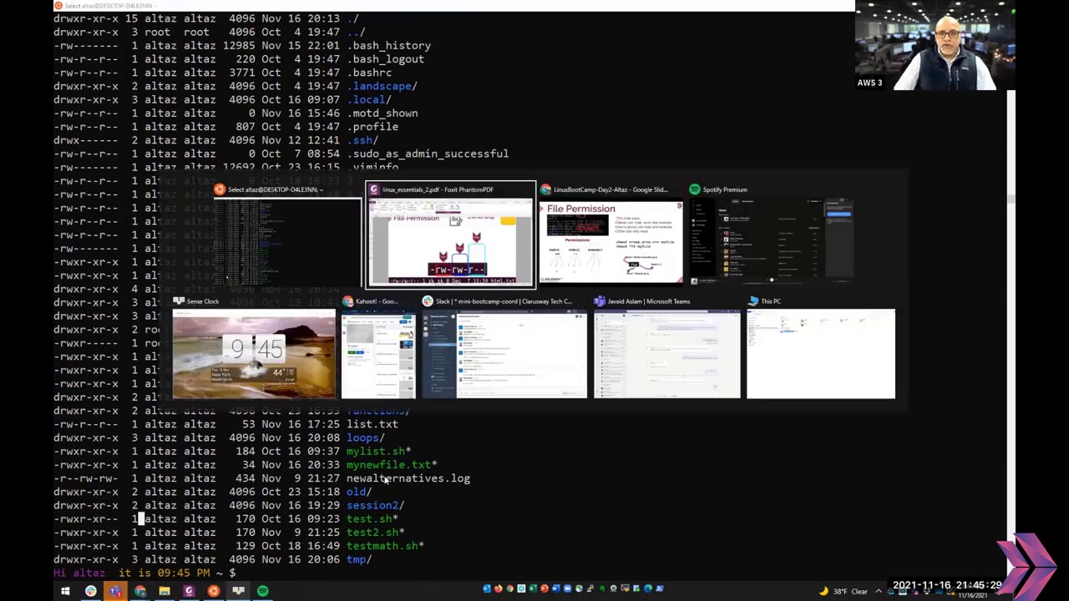
key("alt+Tab")
key("alt+Tab")
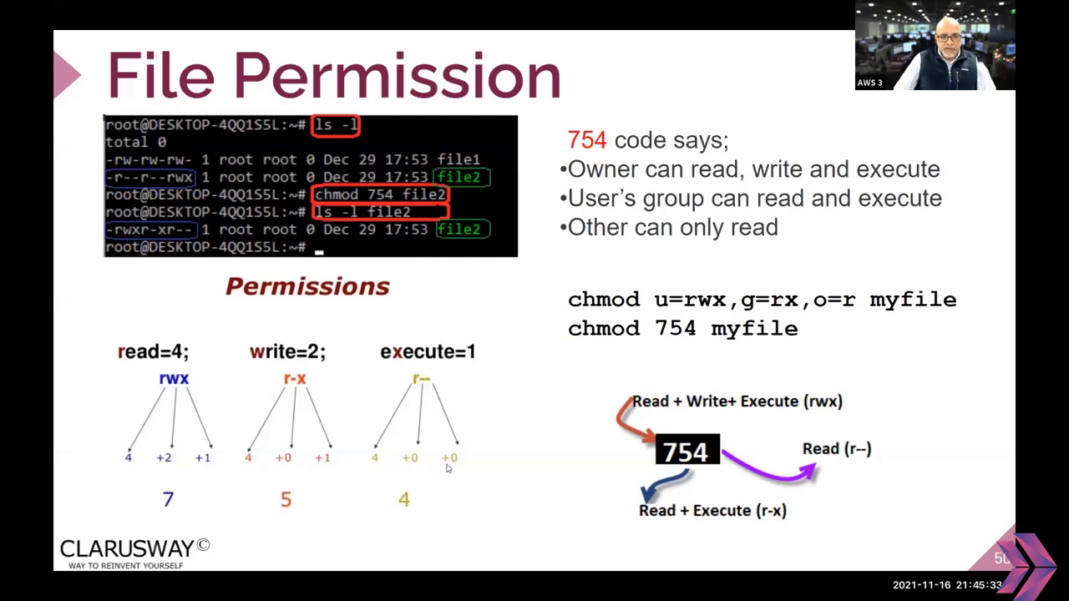
key("Escape")
scroll(125, 459, "down", 2)
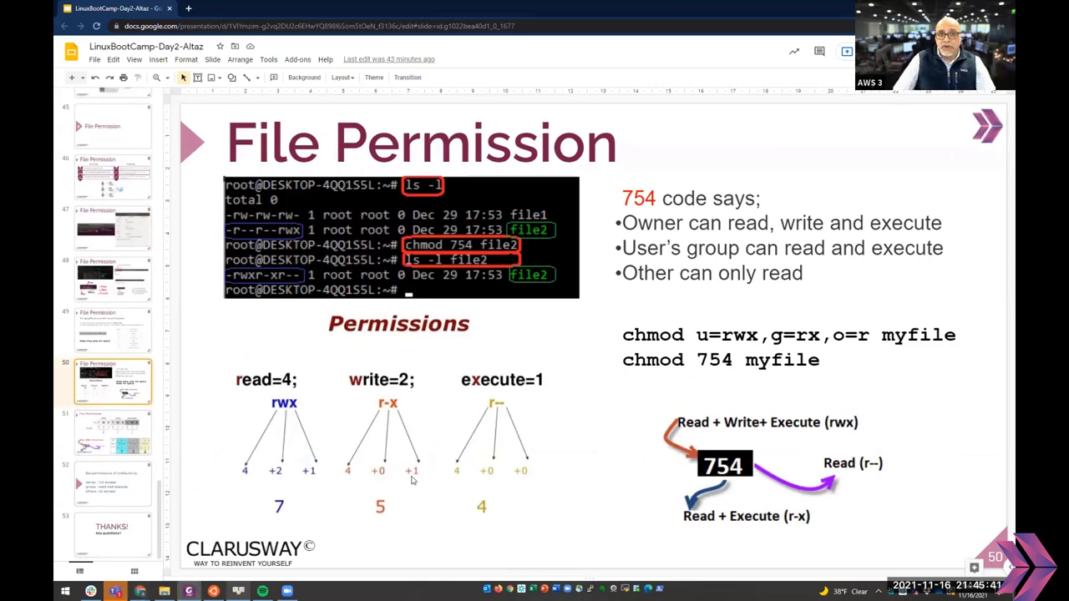
- Return to the Ubuntu terminal and add three blank prompt lines below the directory listing
key("alt+Tab")
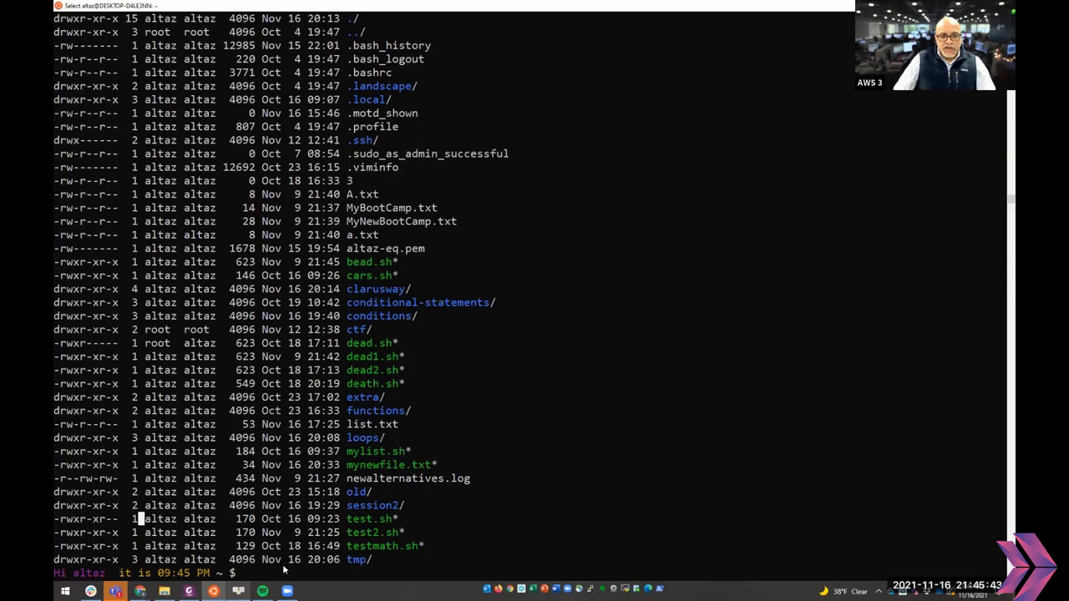
key("Escape")
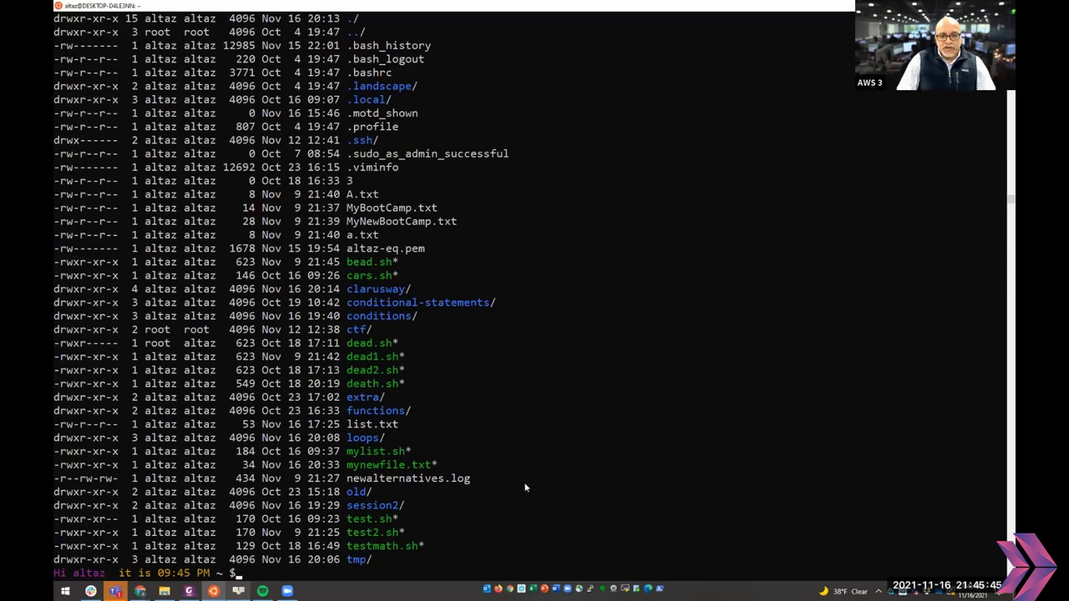
key("Return")
key("Return")
key("Return")
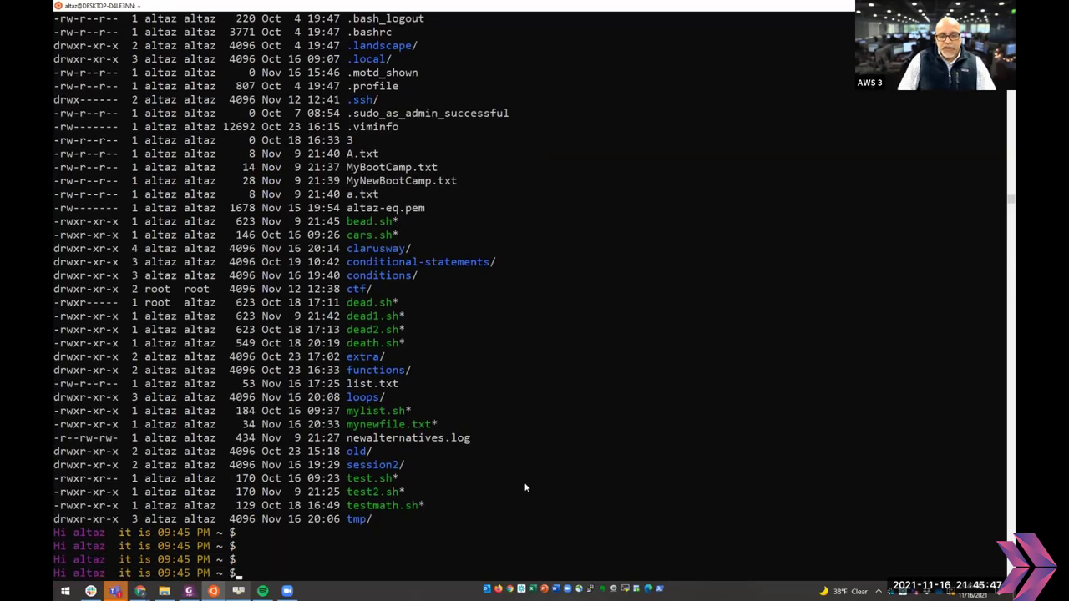